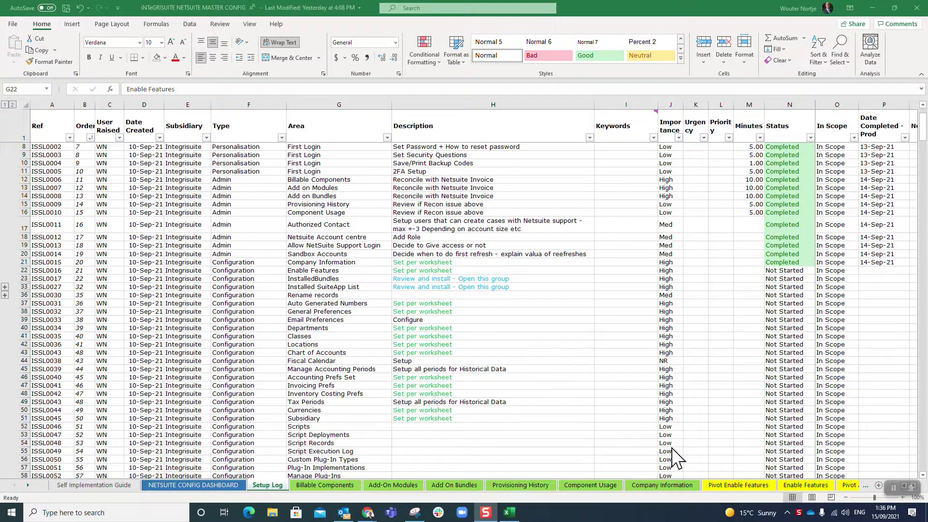
Switch to the Enable Features sheet and scroll through its ~224 feature rows and back up.
click(797, 485)
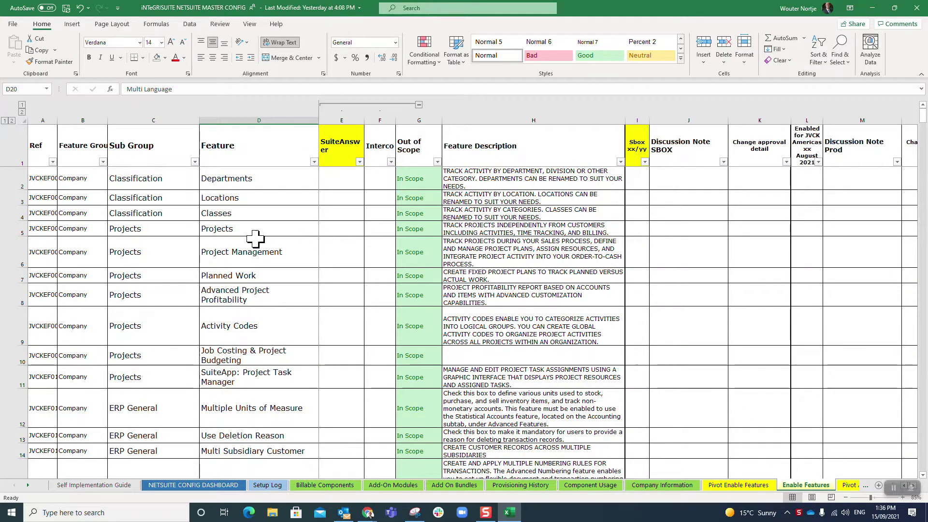
scroll(260, 250, down, 12)
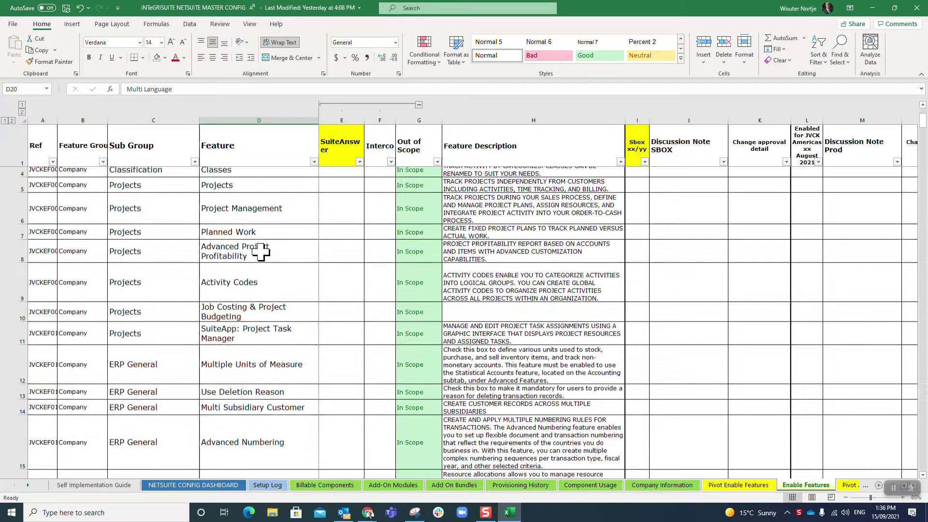
scroll(261, 250, down, 20)
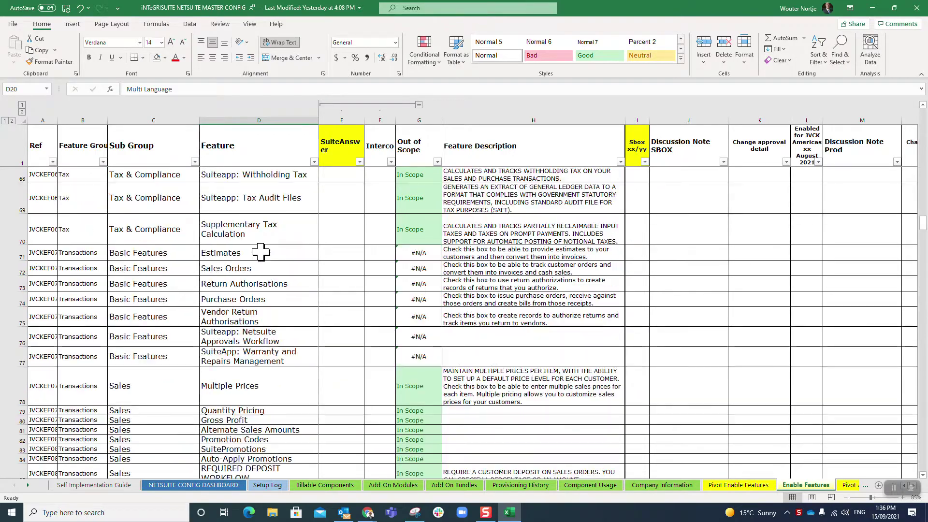
scroll(261, 251, down, 20)
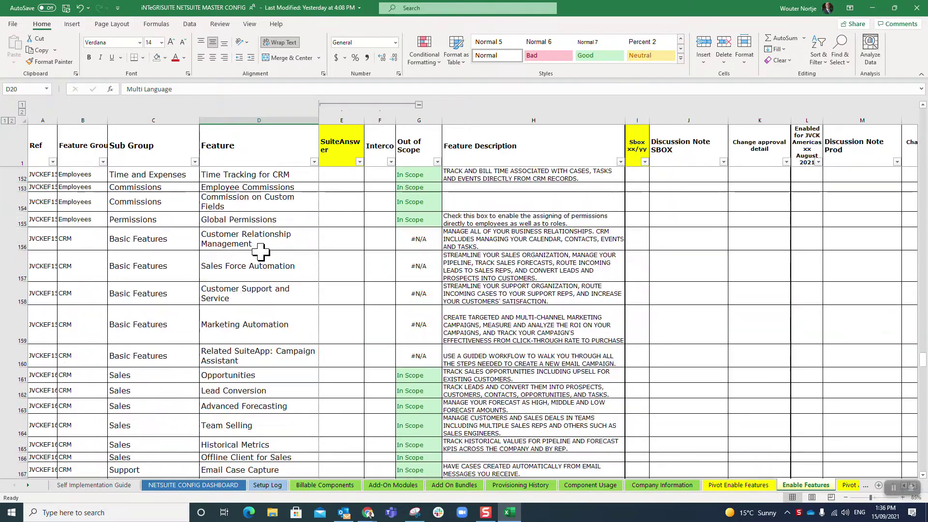
scroll(261, 251, down, 9)
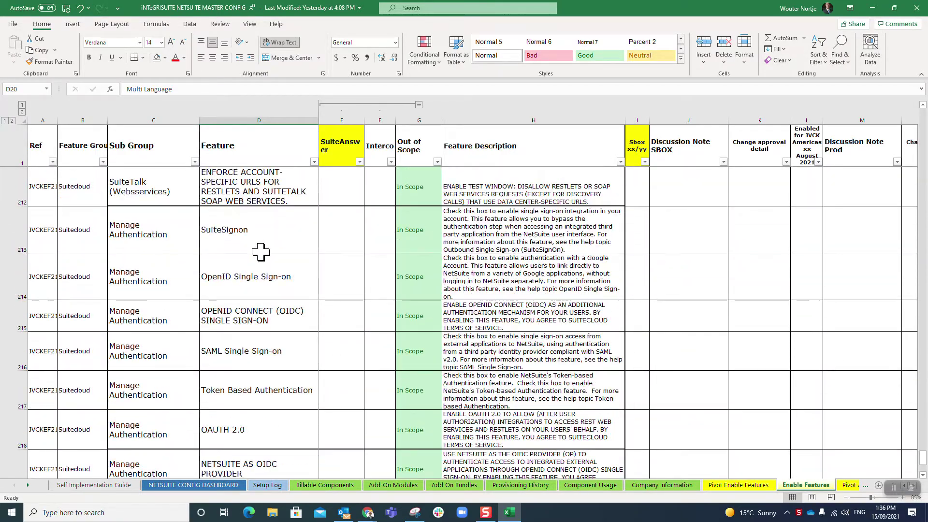
scroll(261, 251, down, 7)
scroll(271, 270, up, 5)
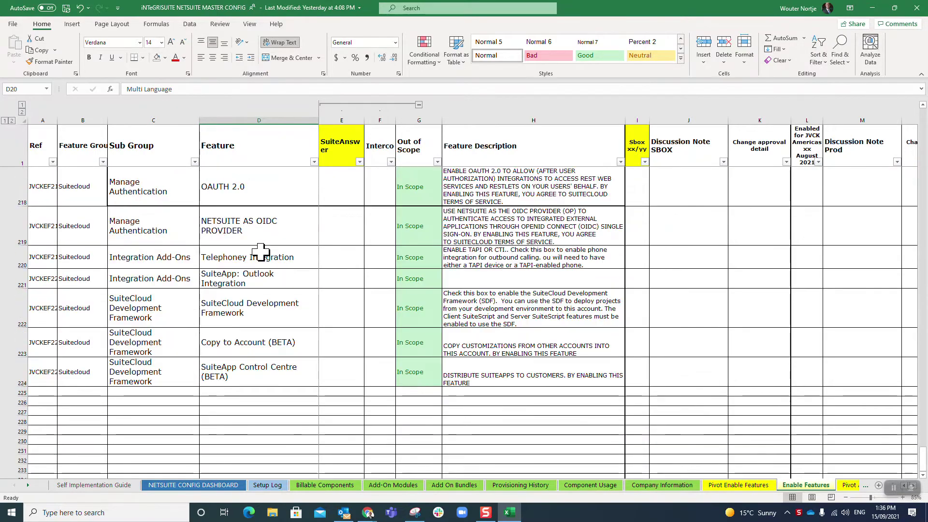
scroll(274, 284, up, 20)
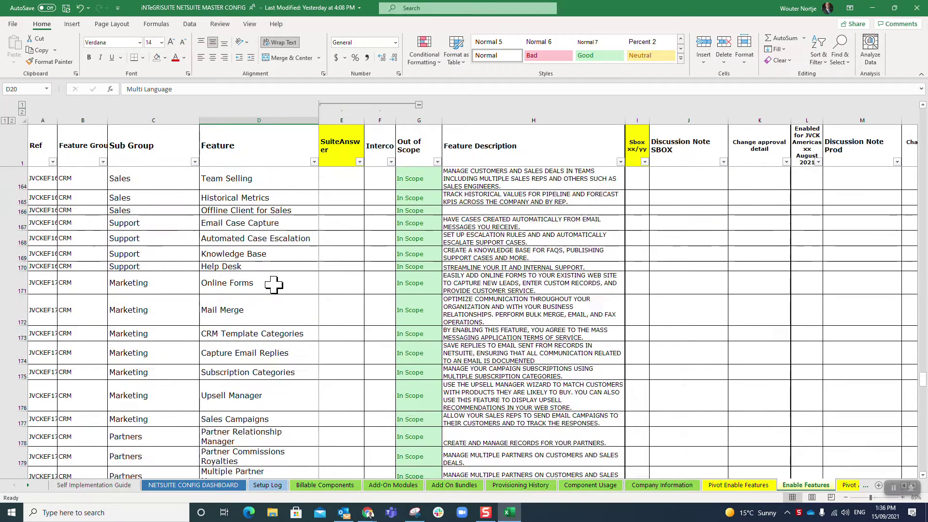
scroll(264, 272, up, 20)
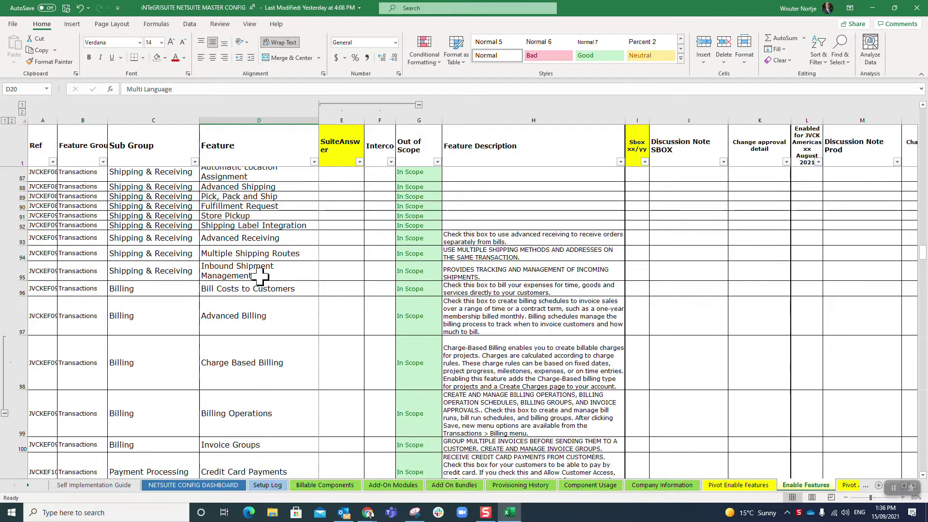
click(497, 195)
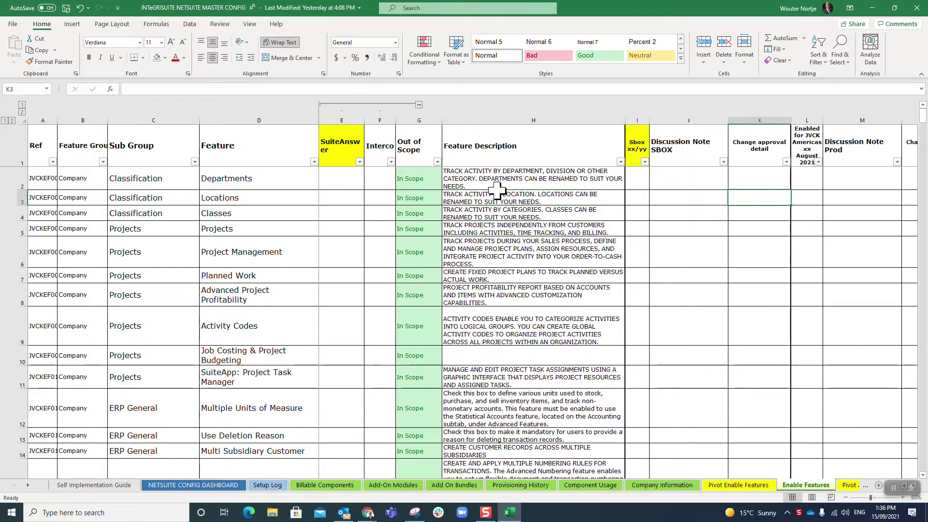
key(Left)
key(Left)
key(Left)
key(Left)
key(Left)
key(Left)
key(Left)
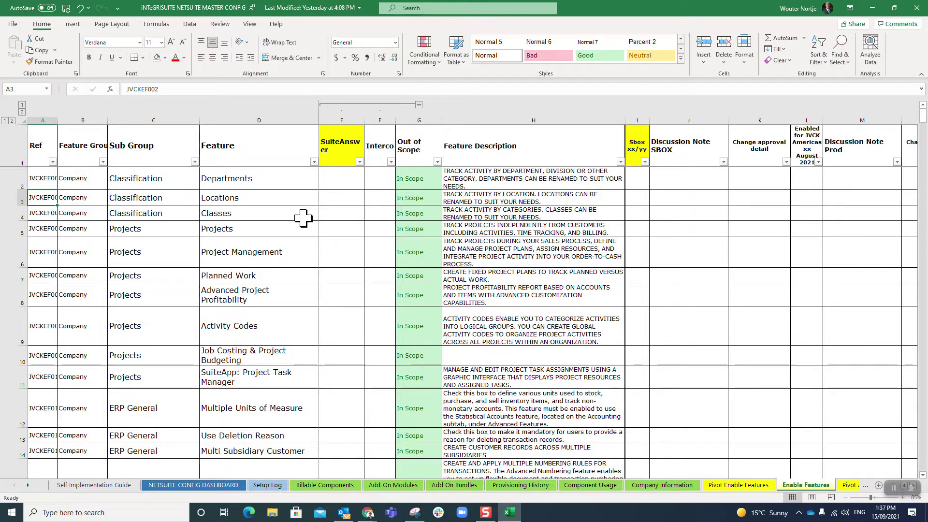
click(275, 179)
key(Down)
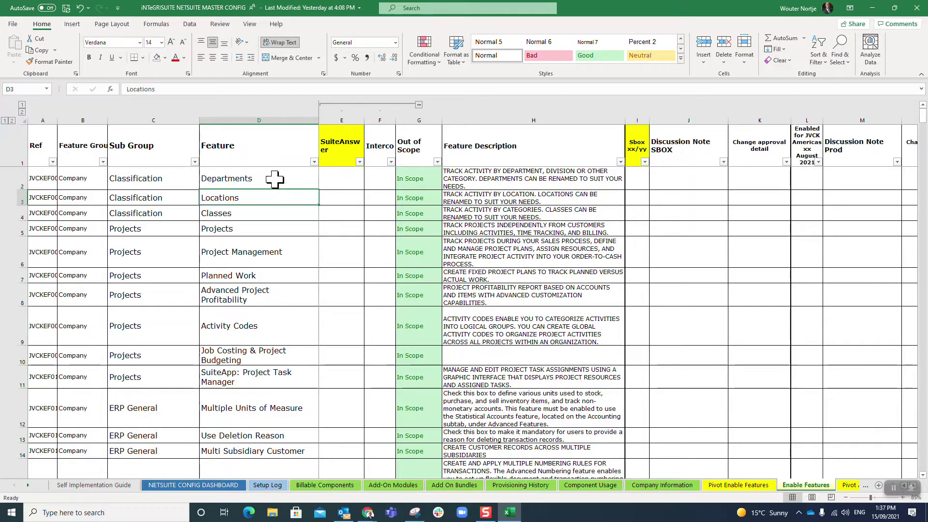
key(Down)
key(Down)
key(Down)
key(Down)
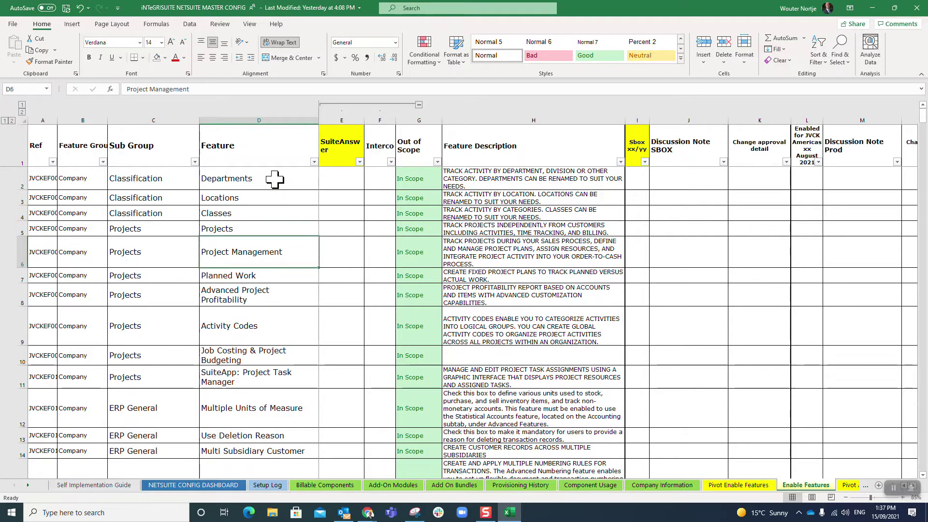
key(Down)
key(Down)
key(Down)
key(Down)
key(Down)
key(Down)
key(Down)
key(Down)
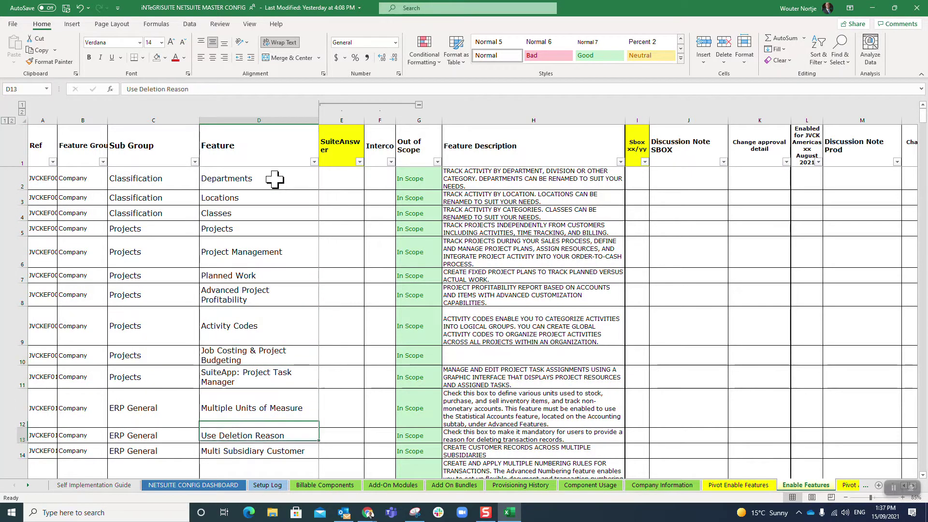
key(Down)
key(Down)
key(Down)
key(Down)
key(Down)
key(Down)
key(Down)
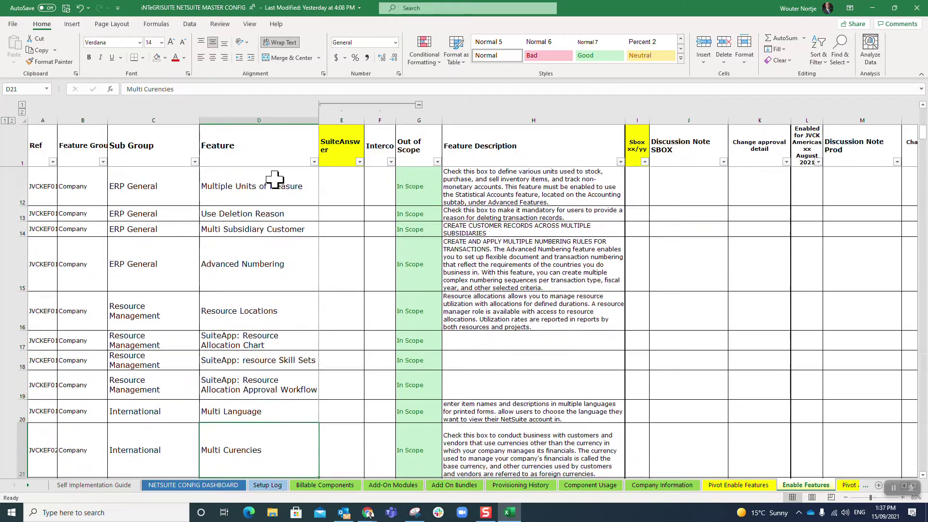
key(Up)
key(Up)
key(Up)
key(Up)
key(Up)
key(Up)
key(Up)
key(Up)
key(Up)
key(Up)
key(Up)
key(Up)
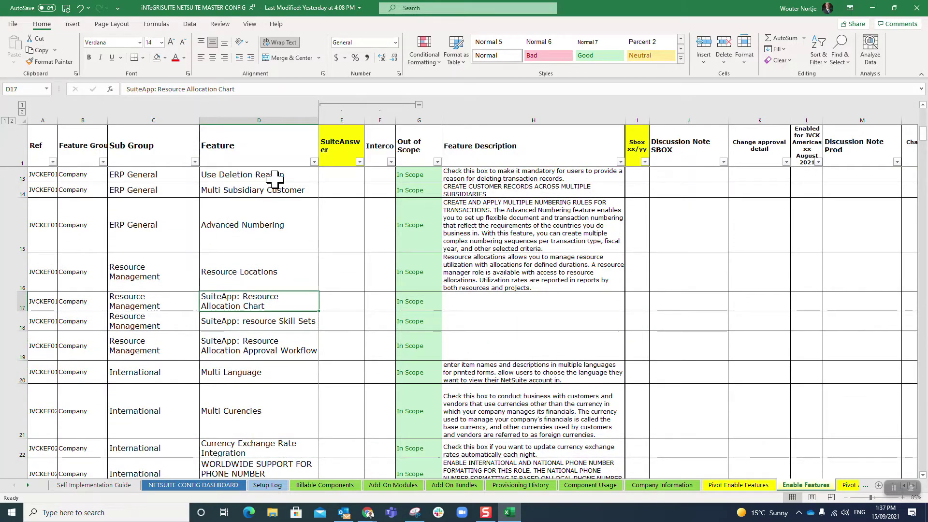
key(ctrl+Up)
key(Down)
key(Down)
key(Down)
key(Down)
key(Down)
key(Down)
key(Down)
key(Down)
key(Down)
key(Down)
key(Down)
key(Down)
key(Down)
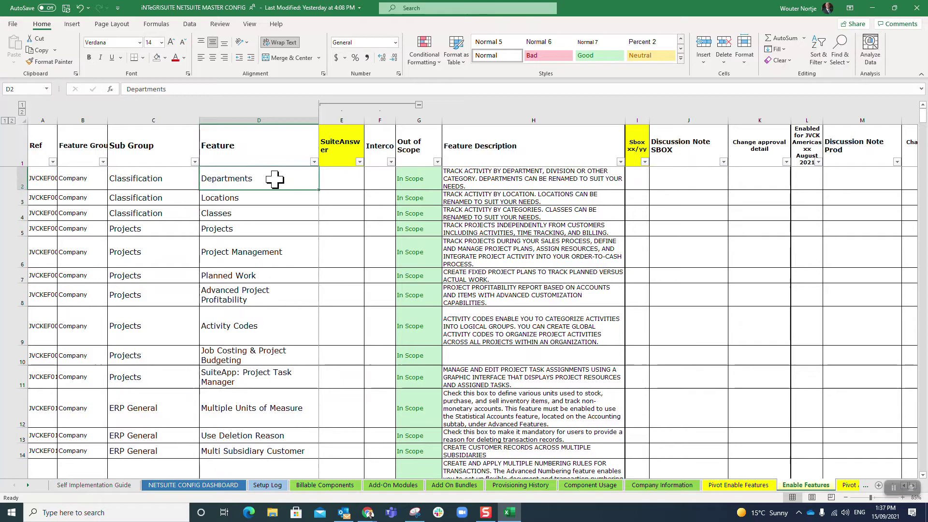
key(Down)
key(Down)
key(Down)
key(Down)
key(Down)
key(Down)
key(Down)
key(Down)
key(Down)
key(Down)
key(Down)
key(Down)
key(Down)
key(Down)
key(Down)
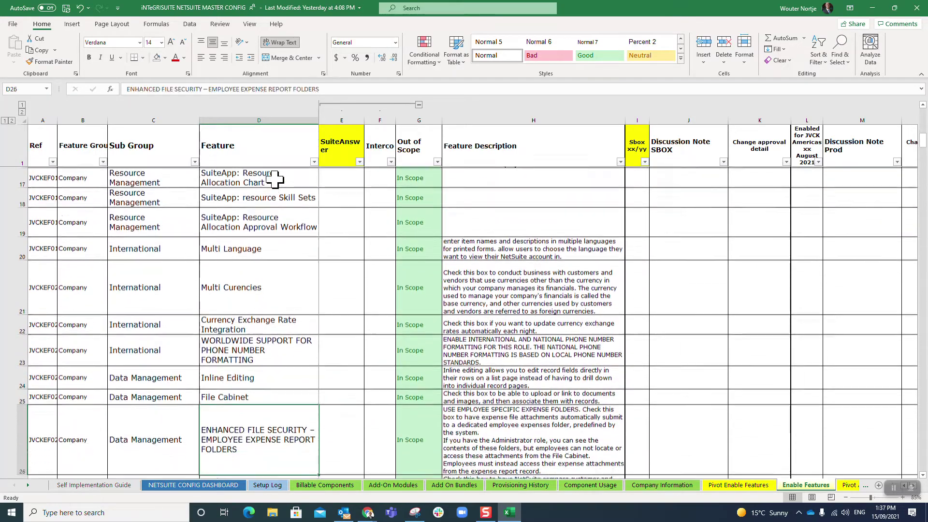
key(Down)
key(Down)
key(Down)
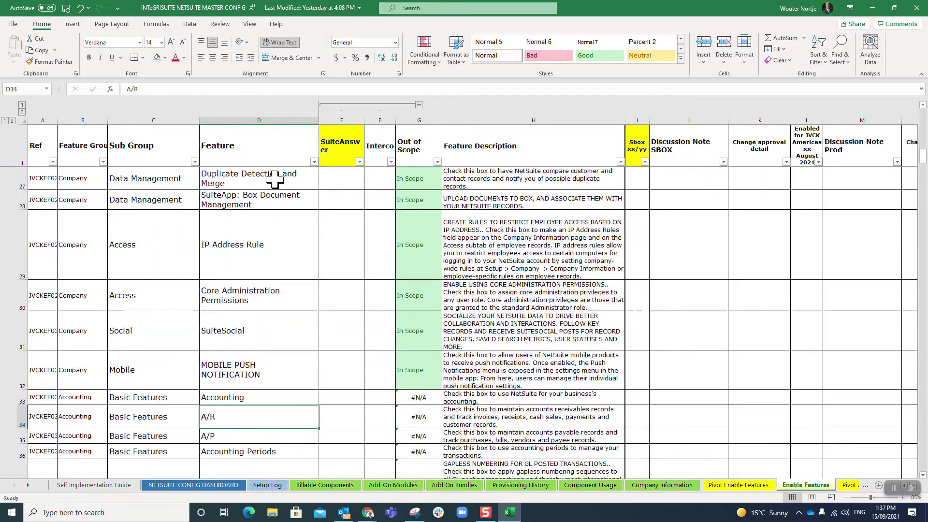
key(ctrl+Up)
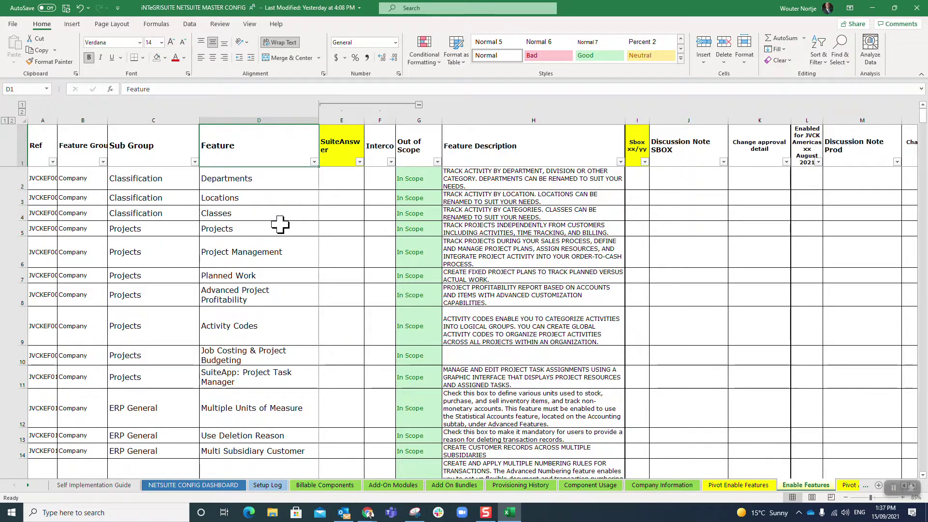
drag(265, 178, 252, 299)
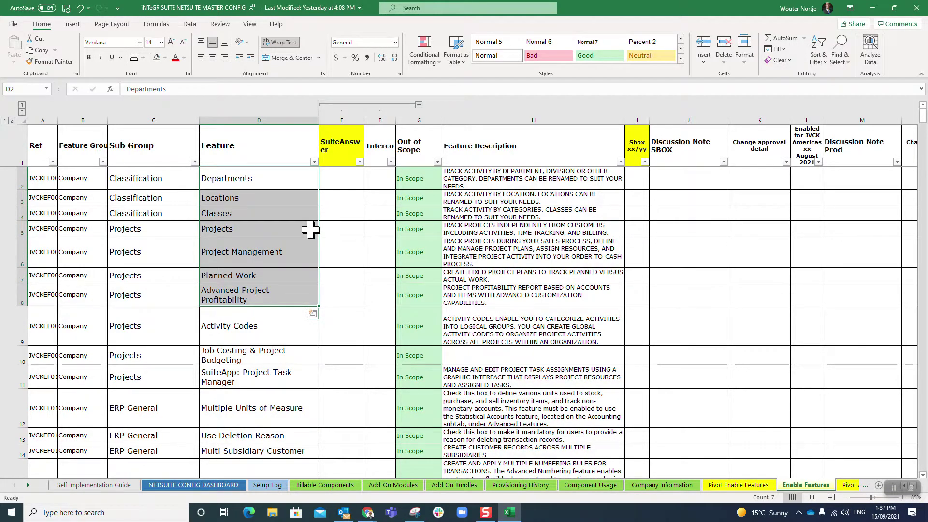
Open Setup > Company > Enable Features in NetSuite, then return to the Excel workbook.
key(alt+Tab)
key(alt+Tab)
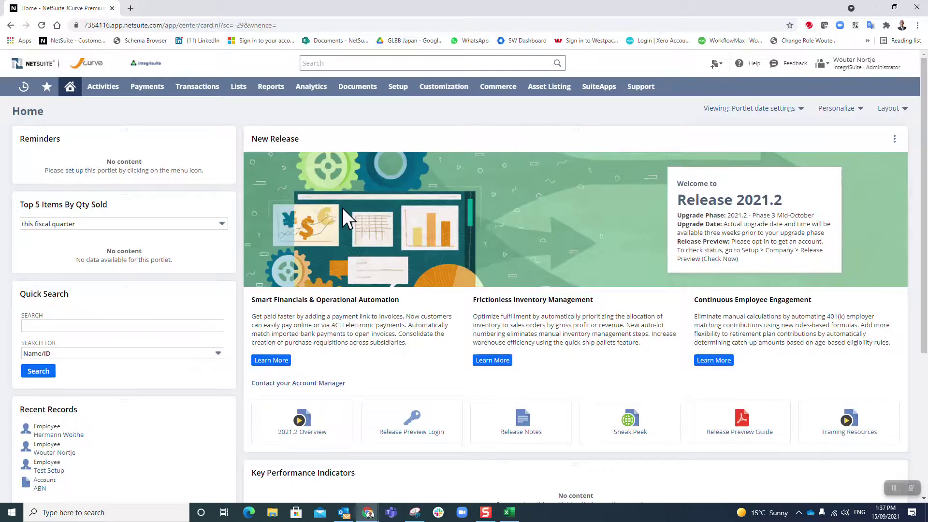
mouse_move(401, 90)
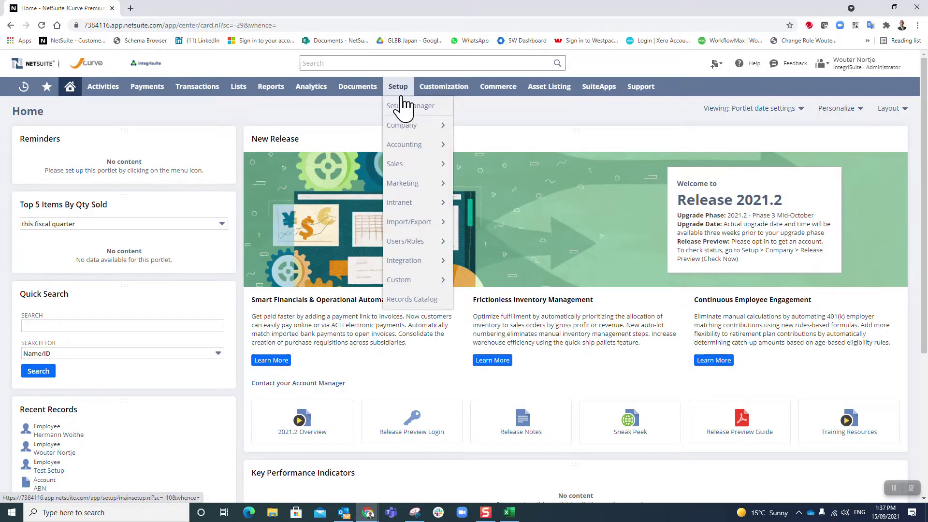
mouse_move(410, 128)
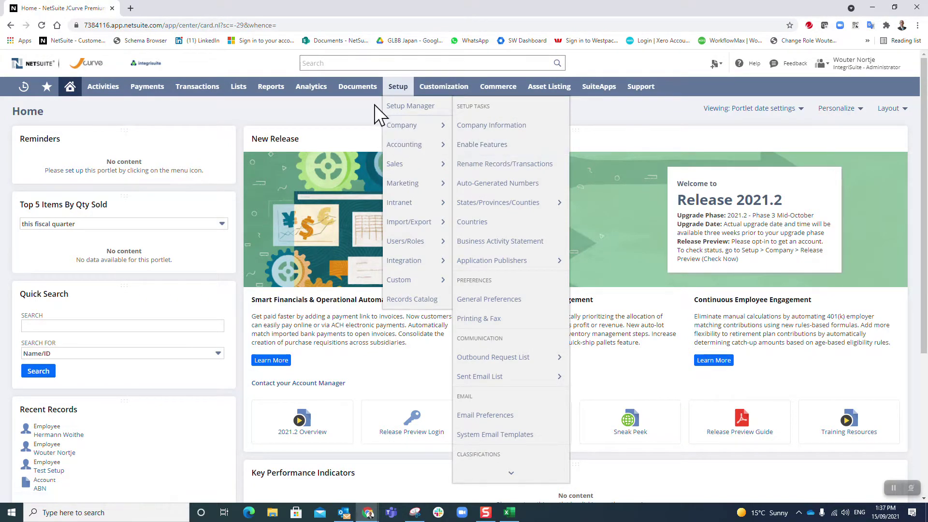
mouse_move(362, 94)
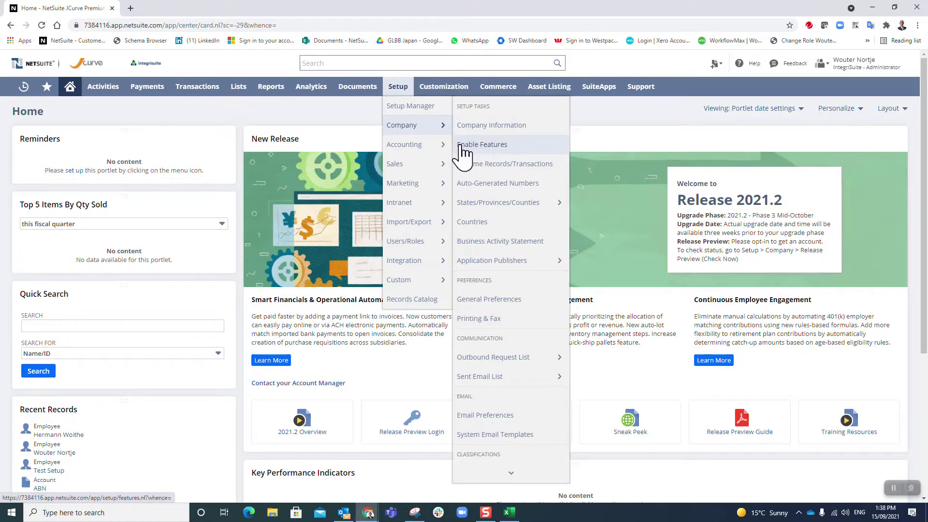
click(488, 151)
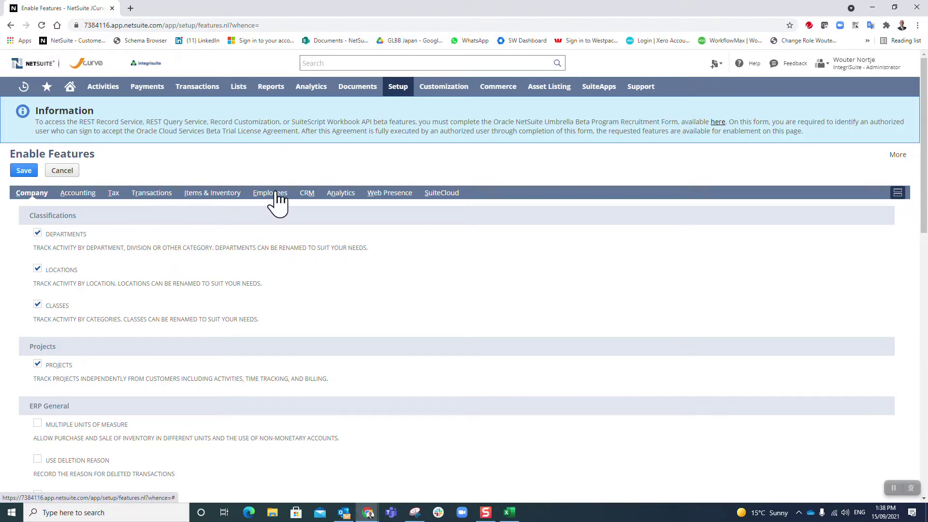
key(alt+Tab)
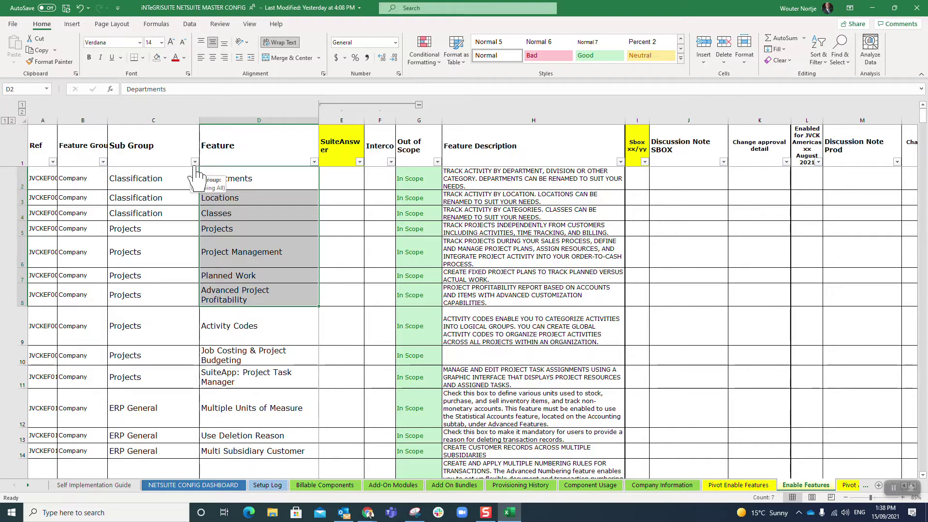
Inspect the sheet's Feature Group filter without changing it, briefly checking NetSuite before returning to Excel.
click(150, 184)
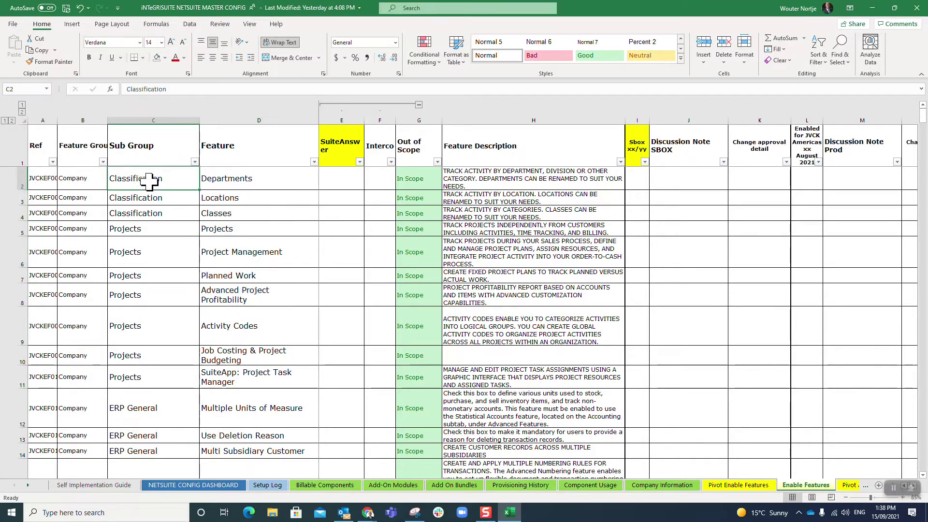
click(103, 162)
drag(119, 291, 113, 316)
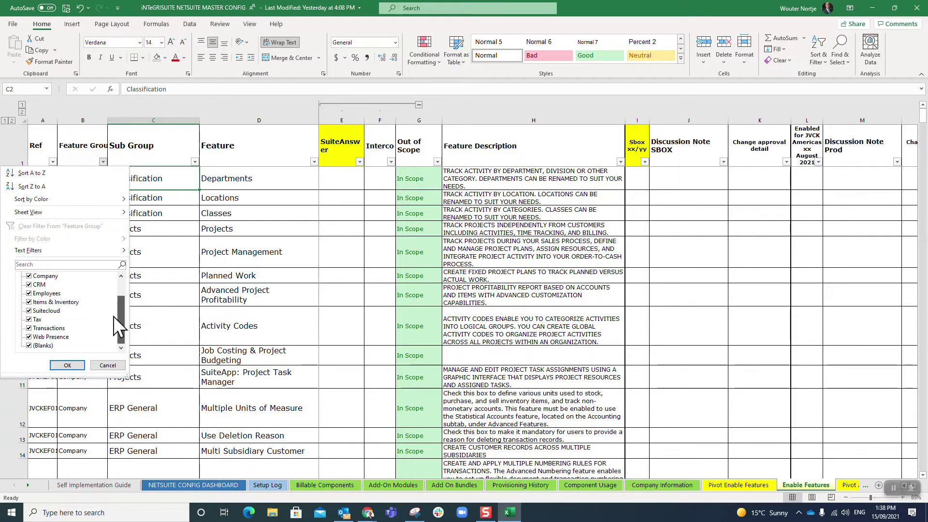
click(115, 363)
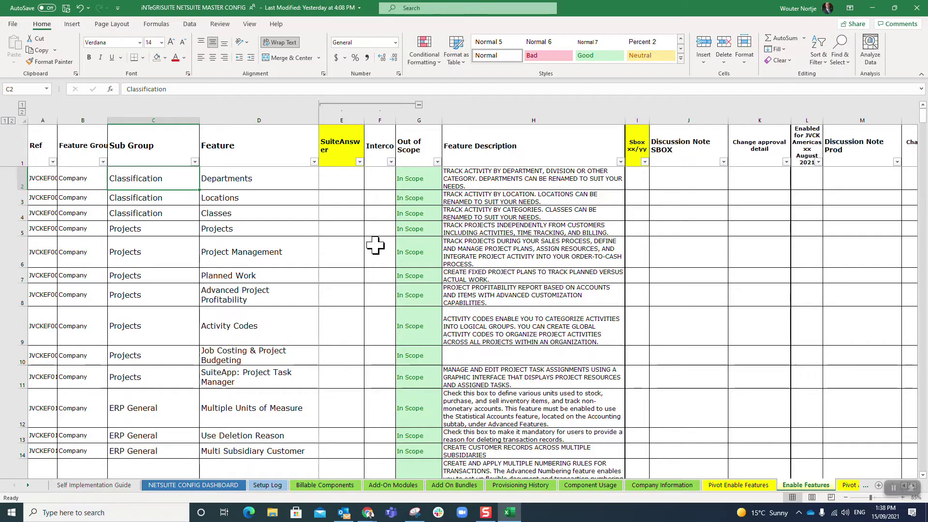
key(alt+Tab)
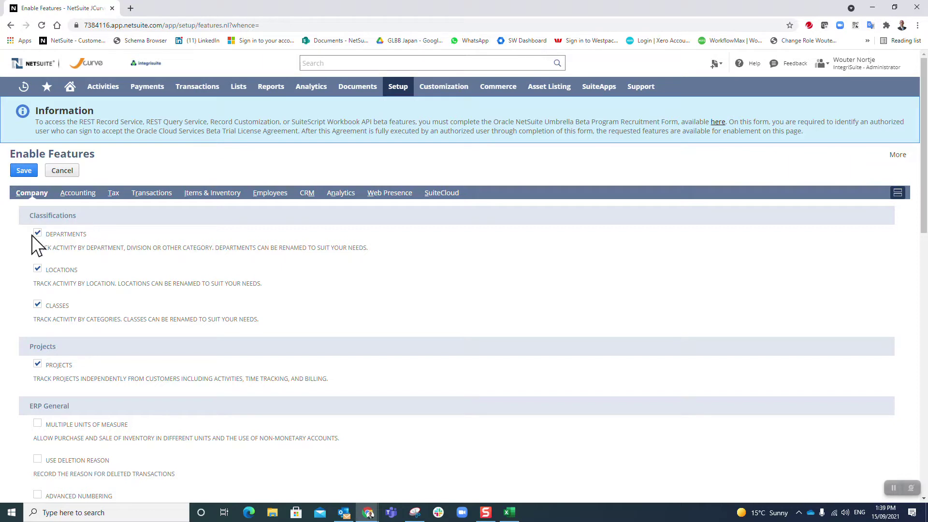
key(alt+Tab)
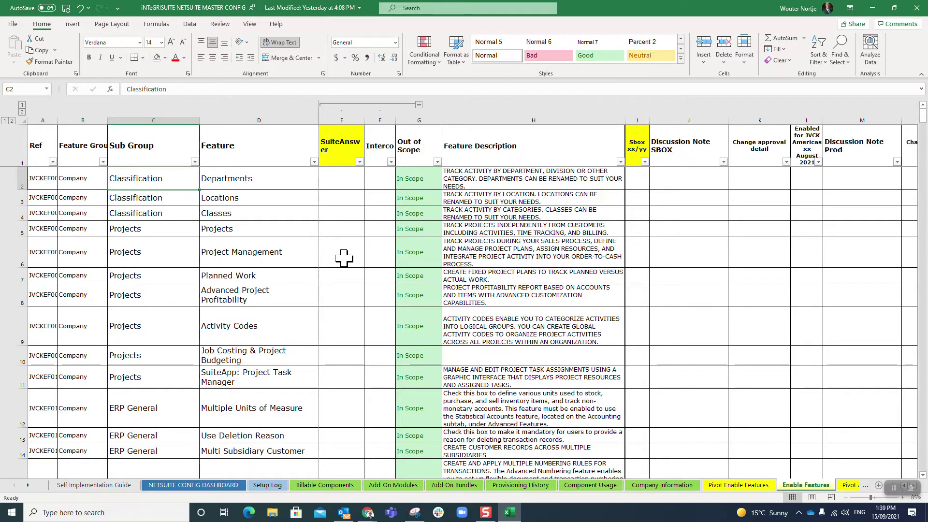
Enable Multiple Units of Measure, Deletion Reason, Advanced Numbering, Multi-Language, Multiple Currencies and Currency Exchange Rate Integration.
key(alt+Tab)
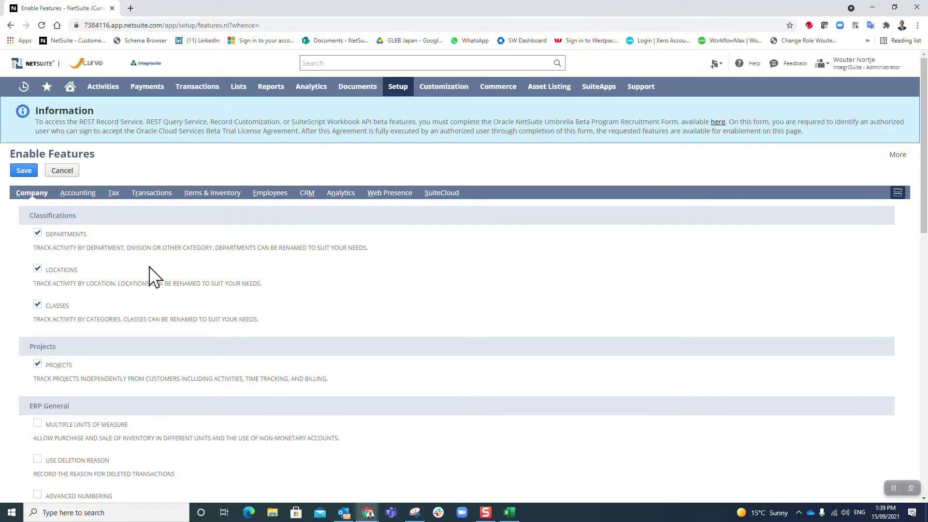
scroll(134, 227, down, 2)
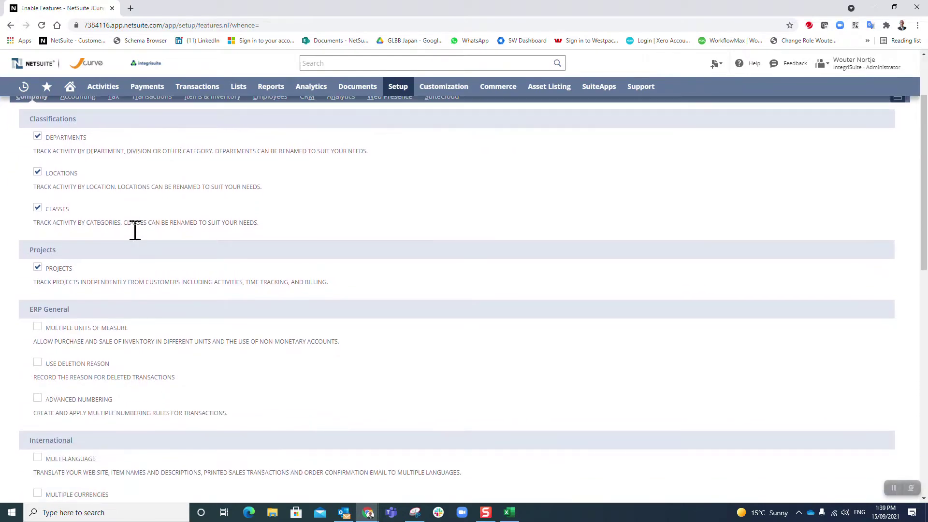
click(37, 327)
click(37, 363)
click(37, 398)
scroll(143, 358, down, 4)
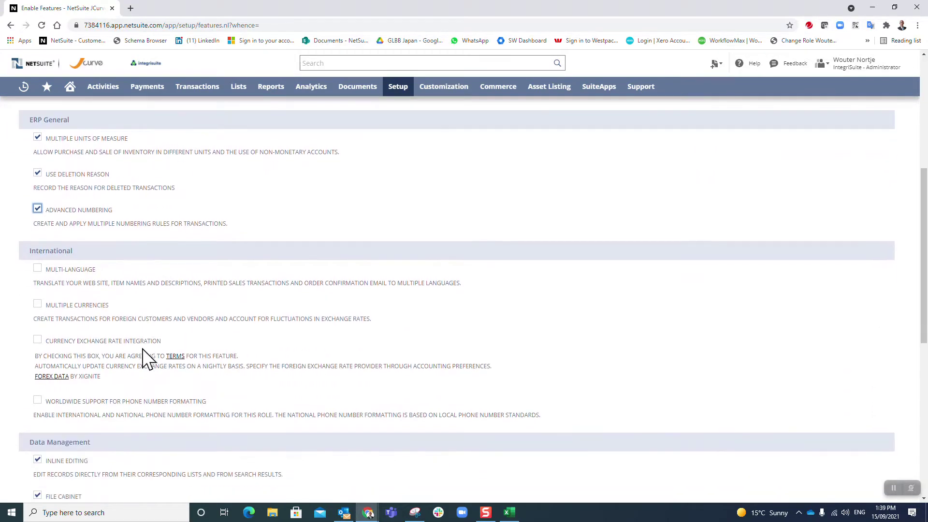
click(37, 265)
click(37, 300)
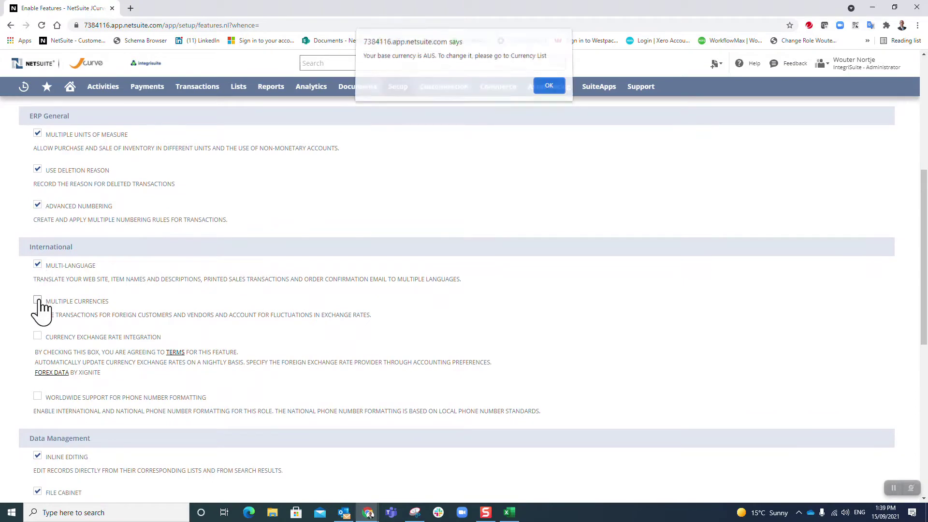
click(542, 90)
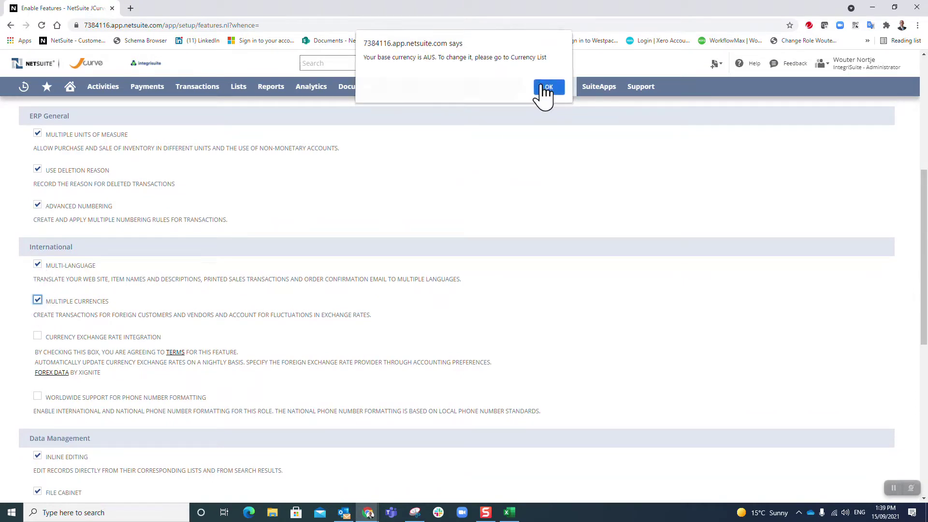
click(37, 336)
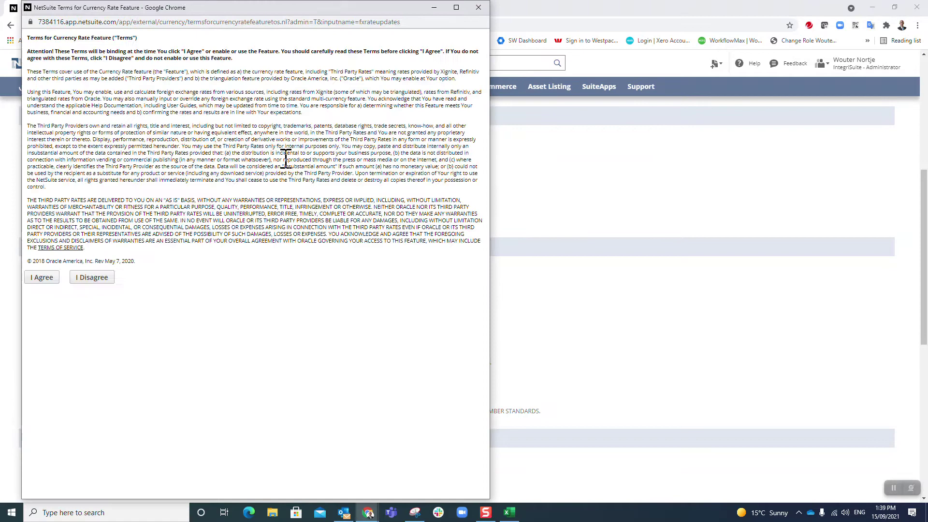
click(40, 278)
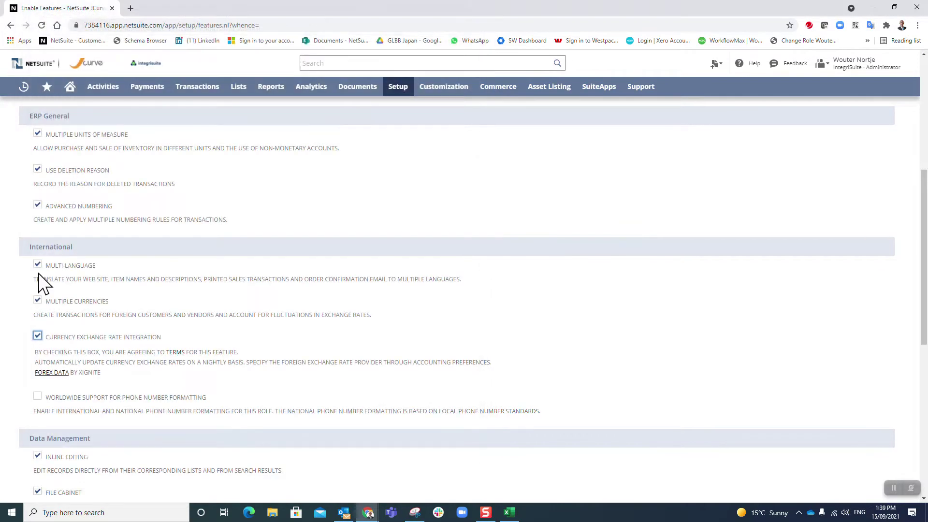
Enable worldwide phone number formatting, Duplicate Detection & Merge and IP Address Rules.
scroll(42, 277, down, 3)
click(37, 253)
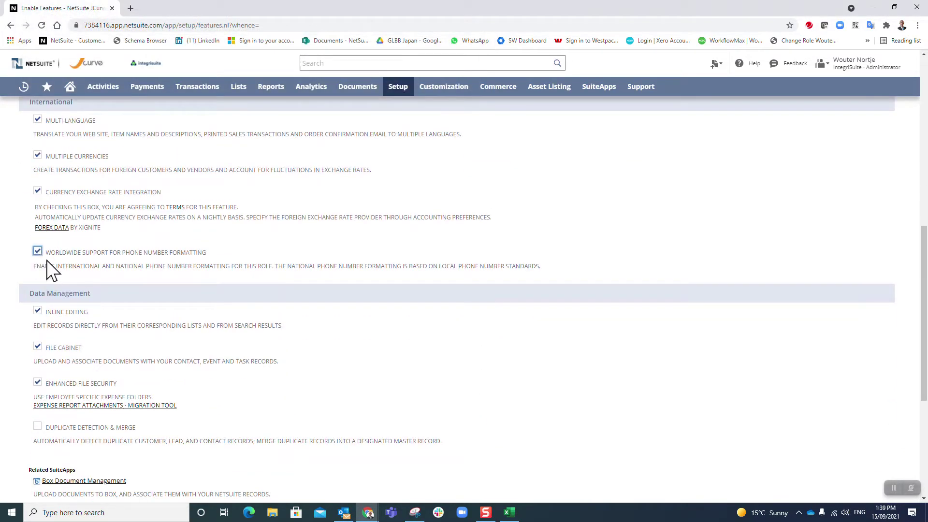
scroll(58, 280, down, 2)
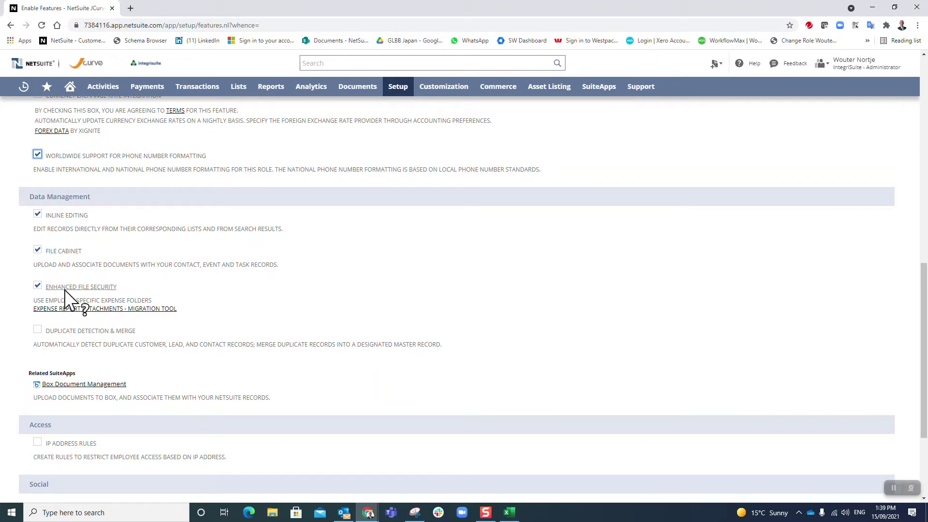
click(50, 330)
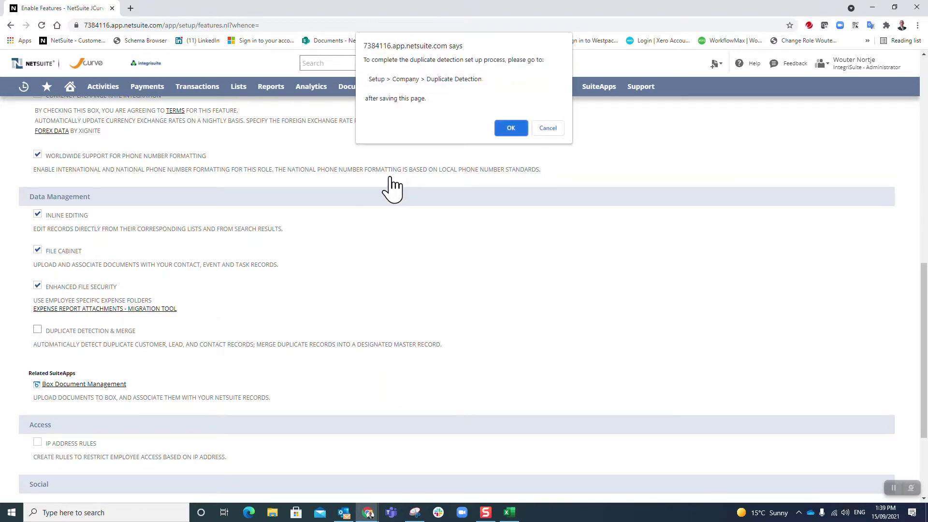
click(510, 127)
scroll(213, 198, down, 3)
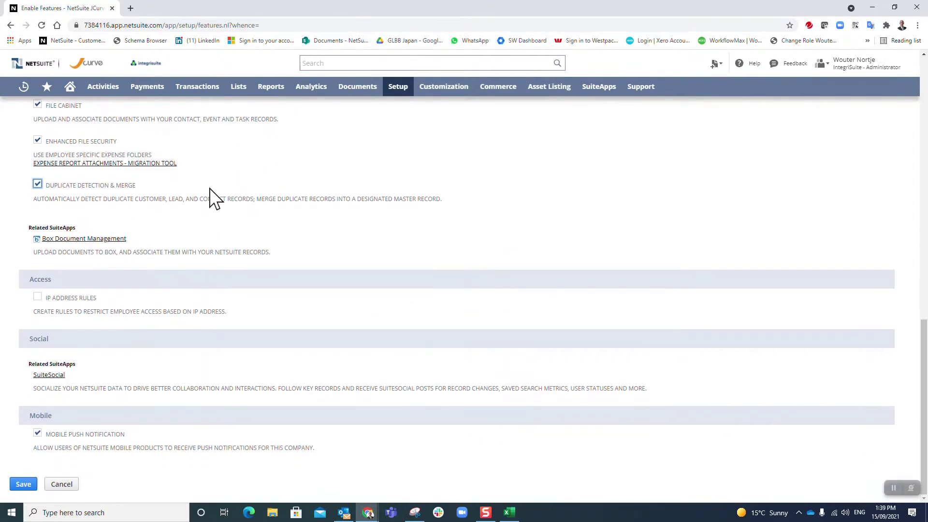
click(38, 296)
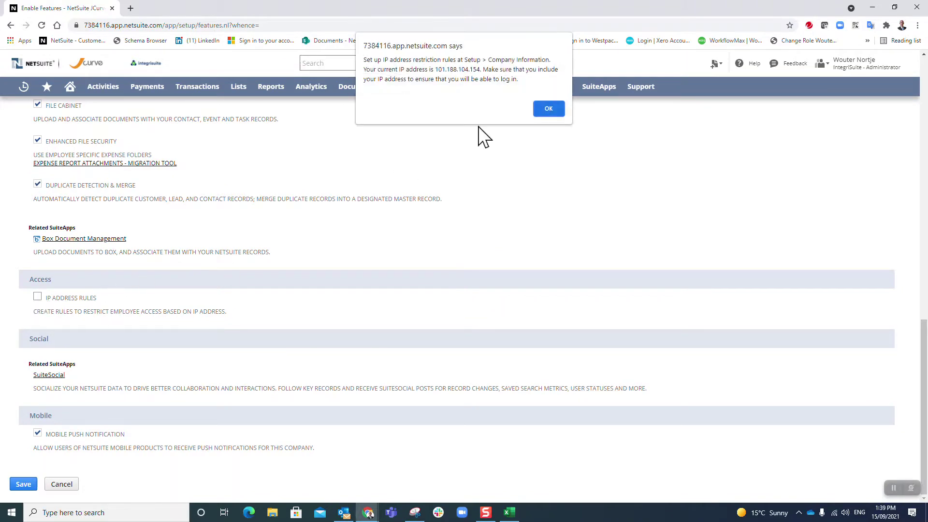
click(548, 109)
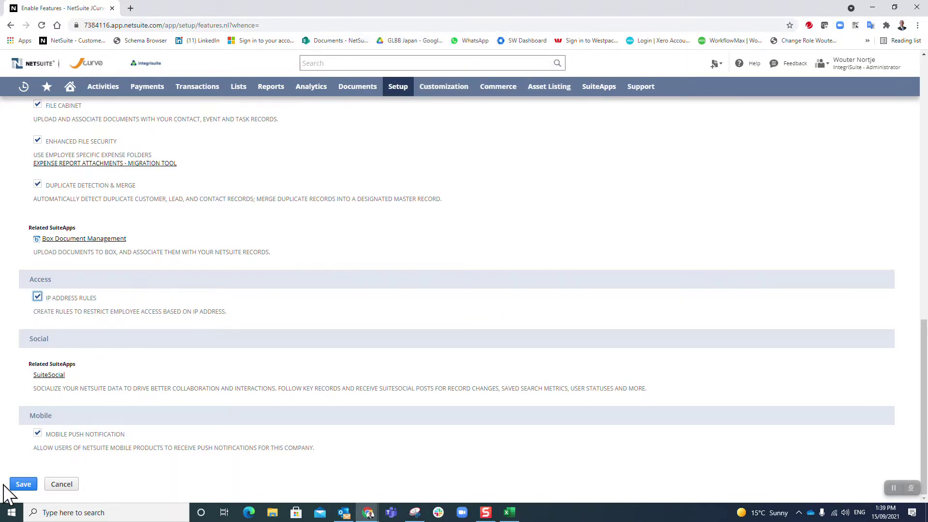
Save the Company features, submit the opening balances form, and reopen Enable Features.
click(22, 485)
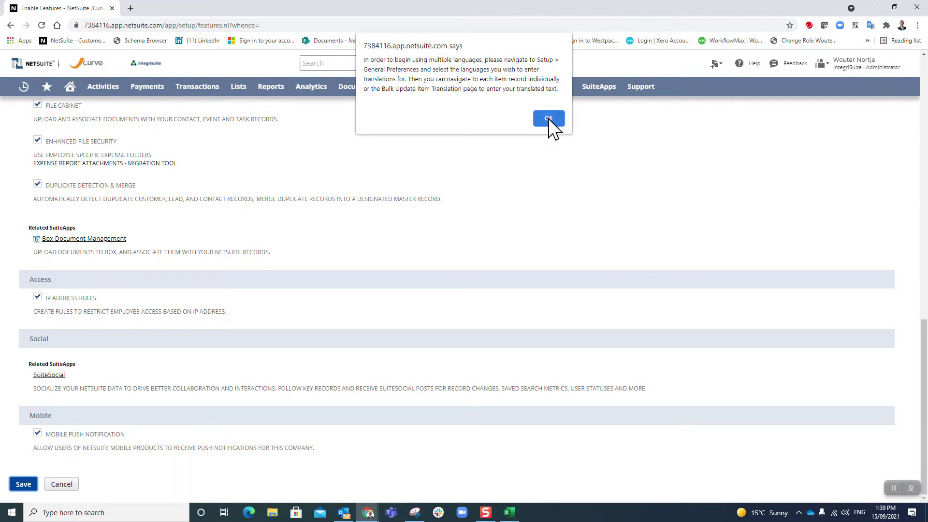
click(548, 118)
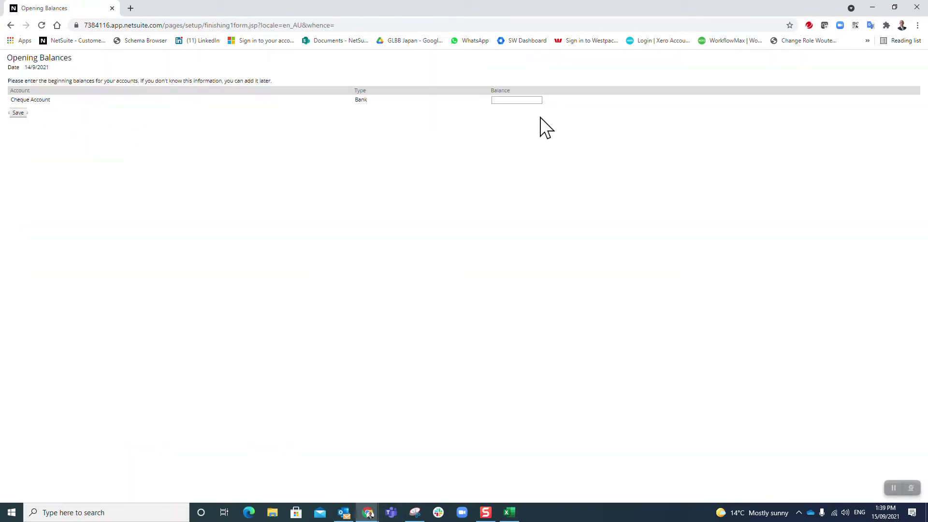
click(16, 113)
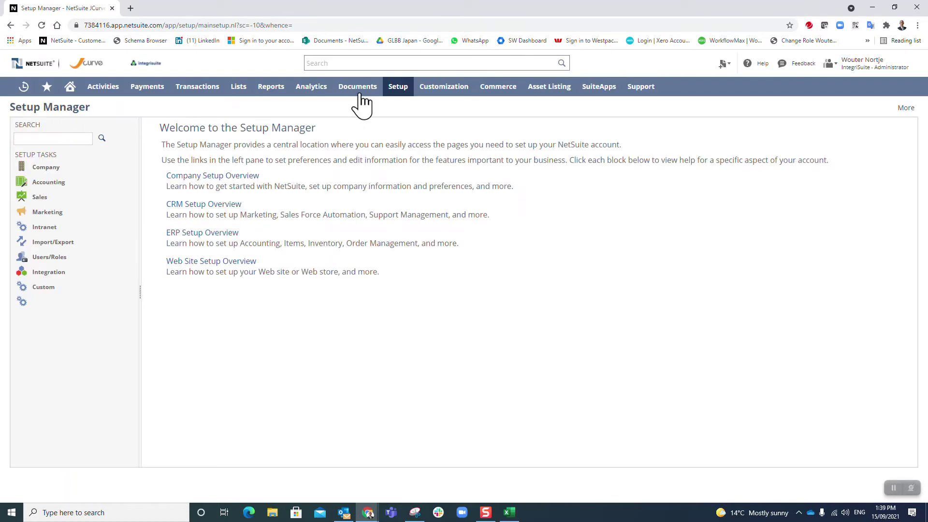
mouse_move(395, 91)
mouse_move(397, 125)
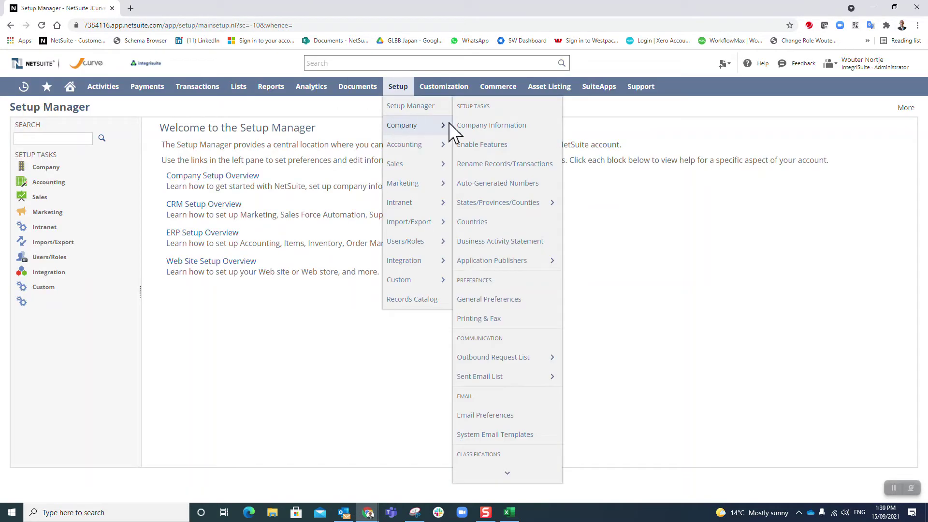
click(487, 145)
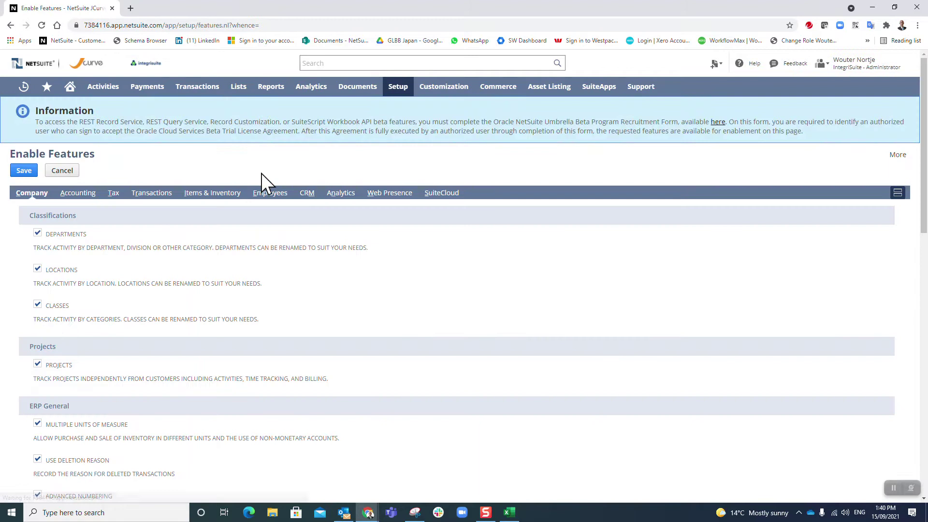
Enable GL Audit Numbering, Consolidated Payments, In-Transit Payments, Foreign Currency Variance Mapping and Balancing Segments.
click(76, 196)
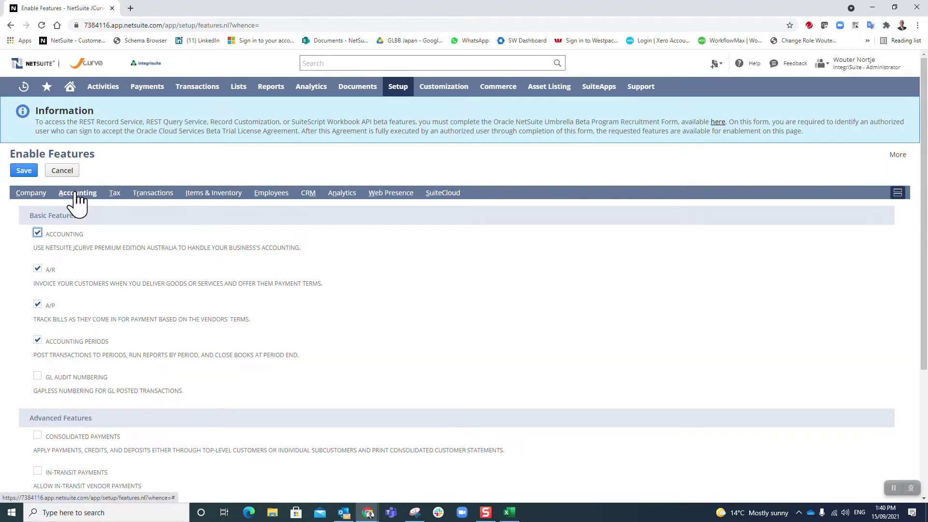
scroll(52, 236, down, 5)
click(37, 195)
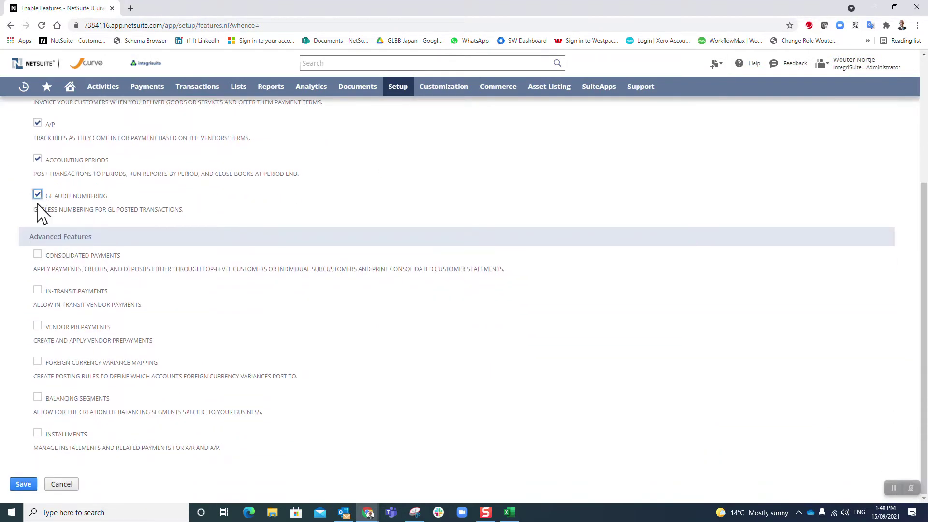
click(37, 254)
click(37, 289)
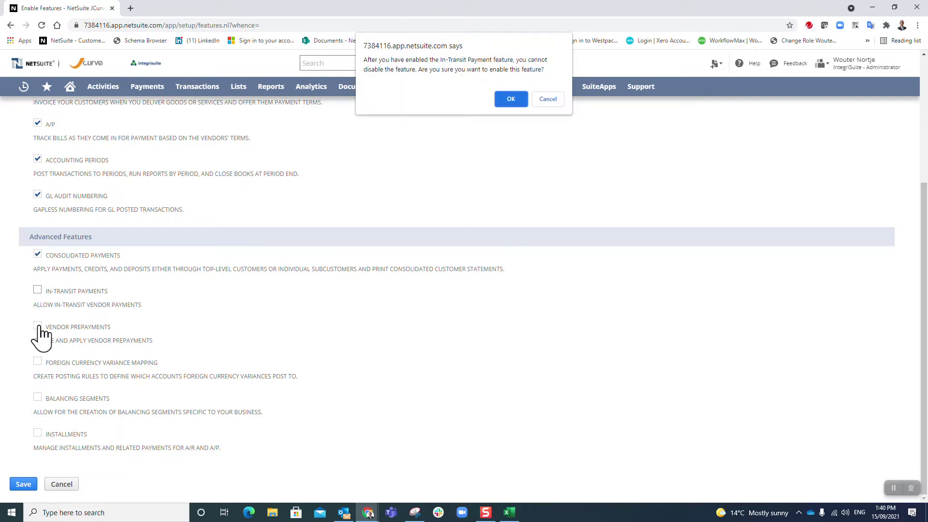
click(511, 99)
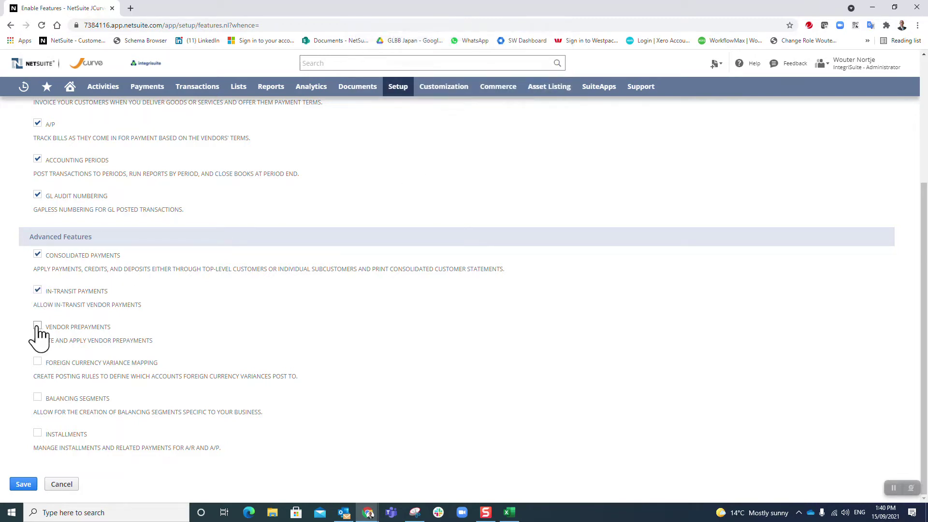
click(37, 362)
click(38, 397)
click(504, 127)
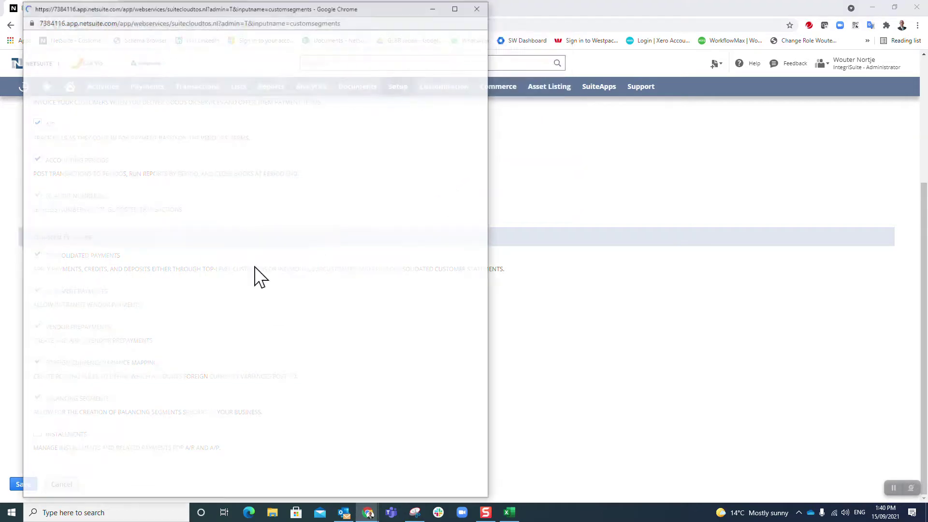
Accept the SuiteCloud terms, enable Installments and save the Accounting features.
scroll(251, 261, down, 20)
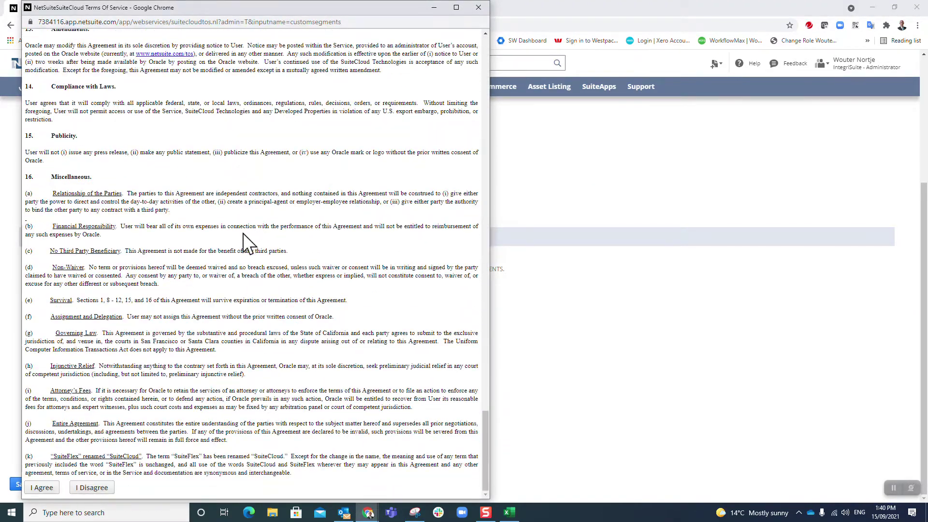
click(41, 487)
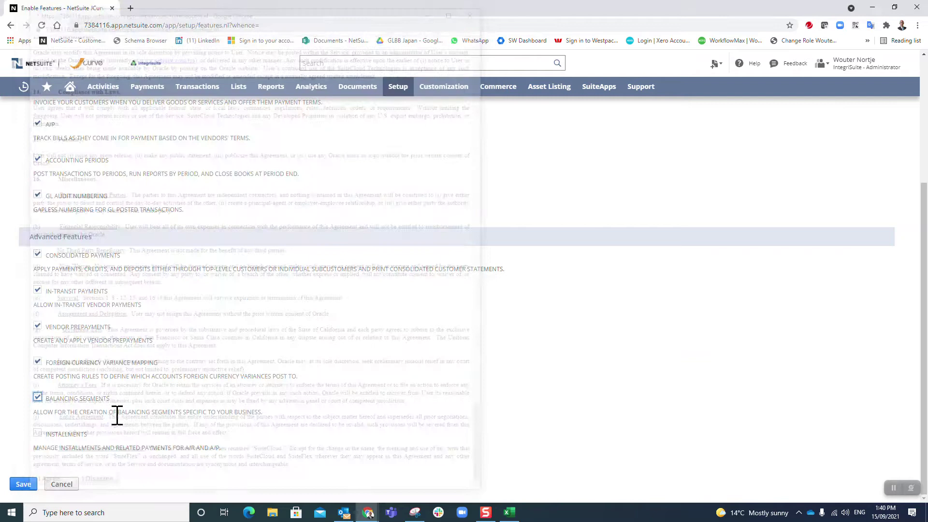
click(37, 433)
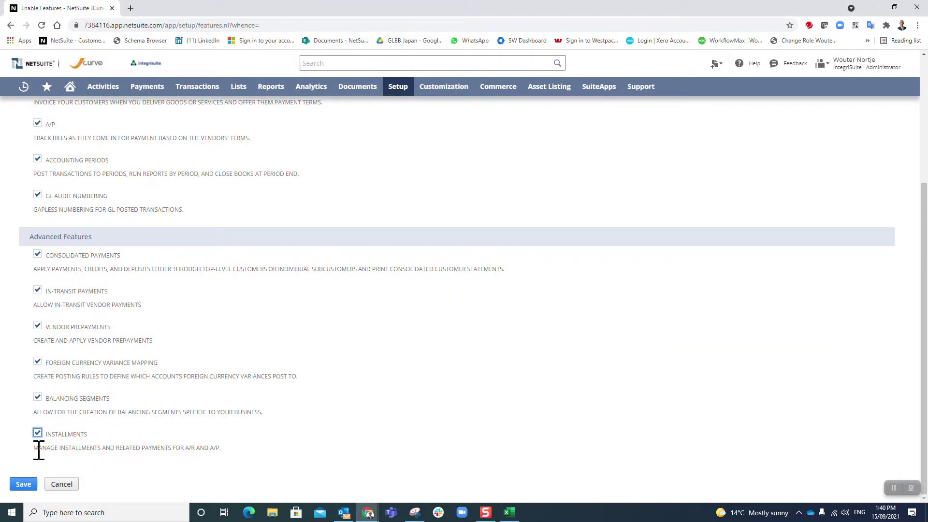
click(23, 484)
Turn on Advanced Taxes among the Tax features.
click(115, 196)
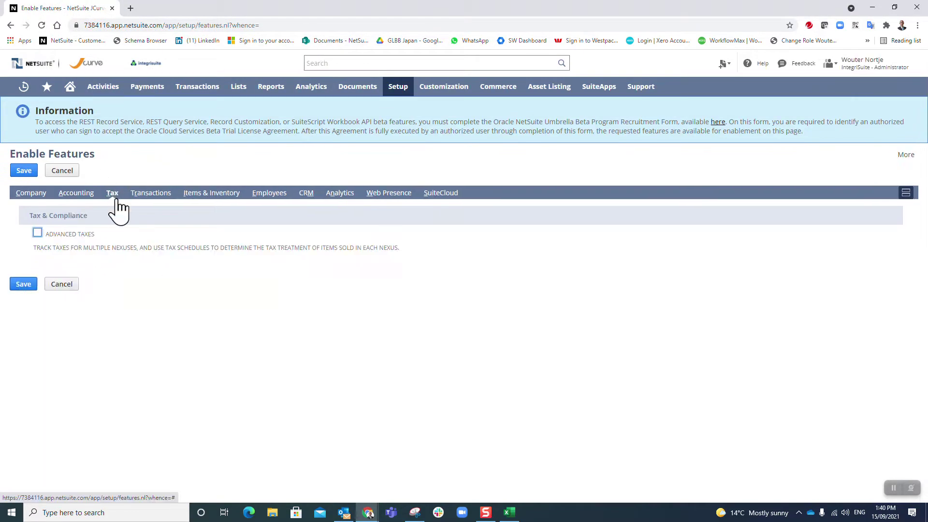
click(37, 234)
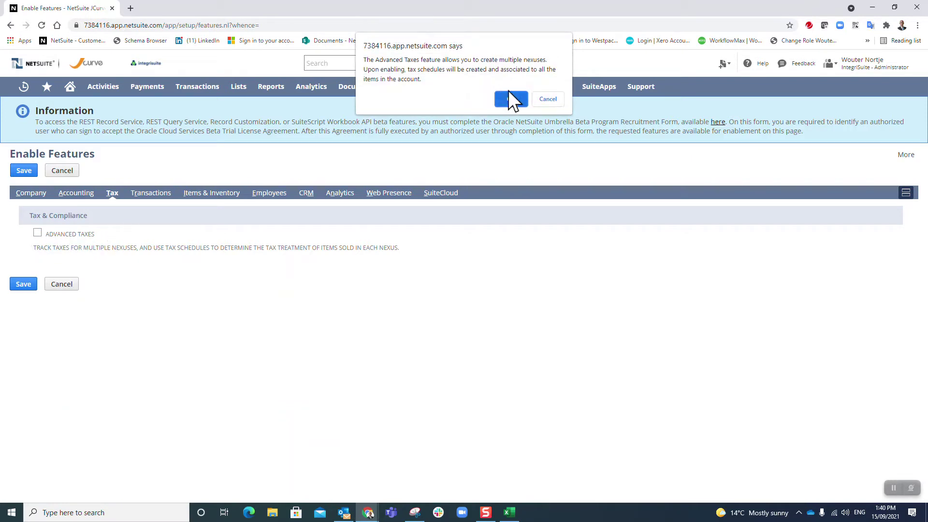
click(508, 97)
Enable Return Authorisations, Vendor Return Authorizations, Gross Profit, Promotion Codes with SuitePromotions, and Auto-Apply Promotions.
click(151, 193)
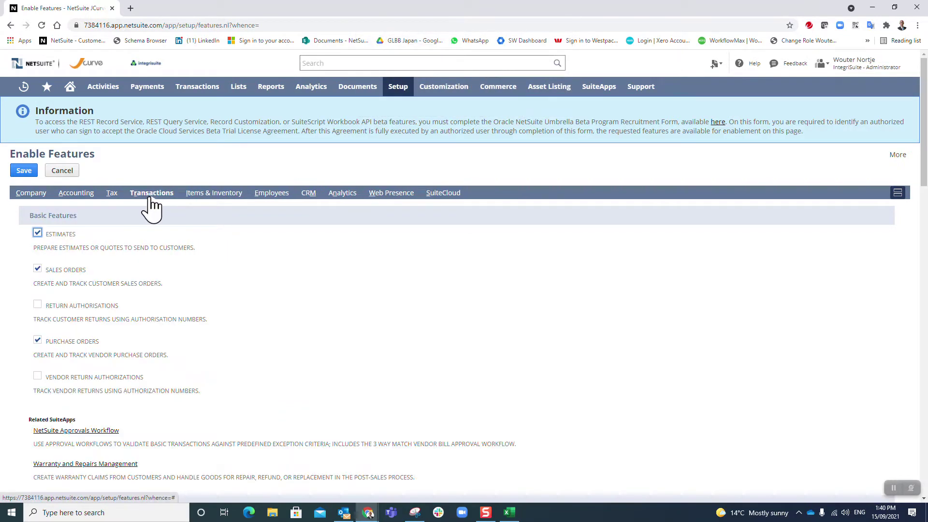
scroll(82, 242, down, 3)
click(37, 160)
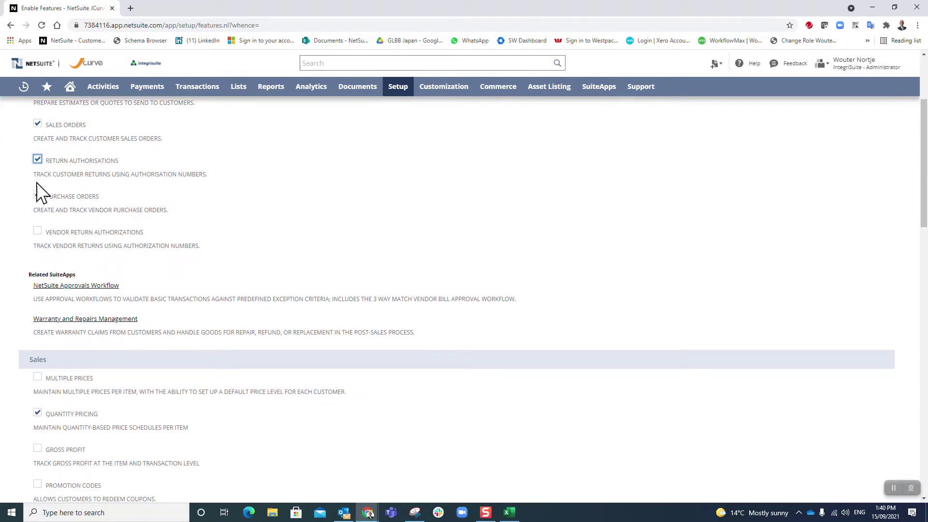
click(37, 232)
scroll(41, 241, down, 4)
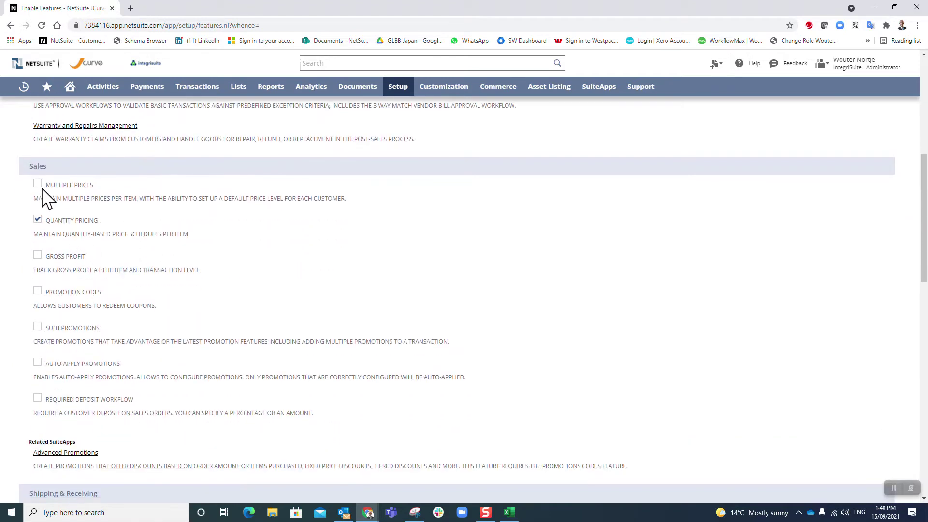
click(36, 255)
click(38, 291)
click(510, 99)
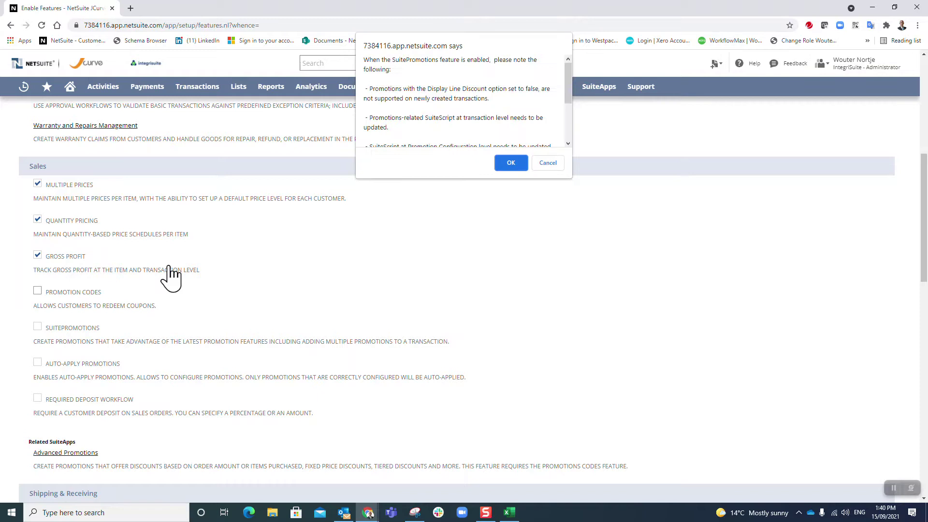
click(507, 161)
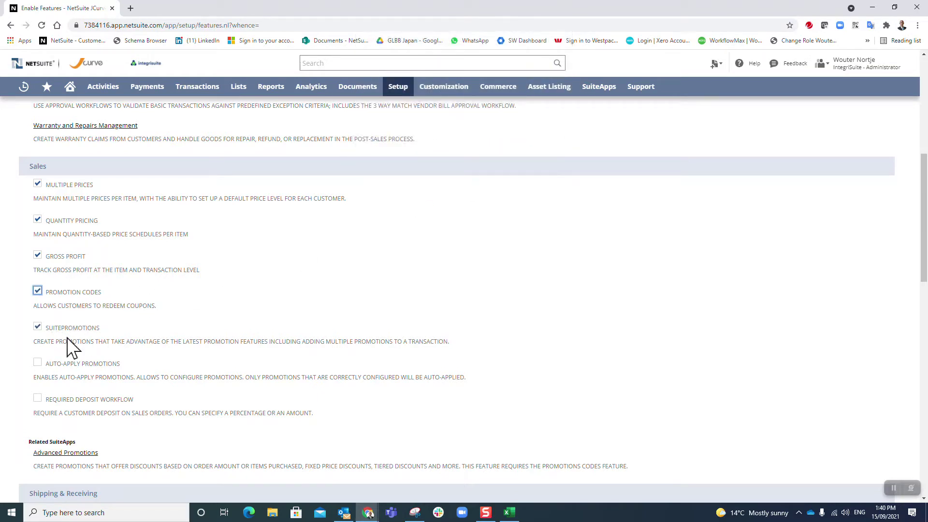
scroll(33, 279, down, 3)
click(38, 217)
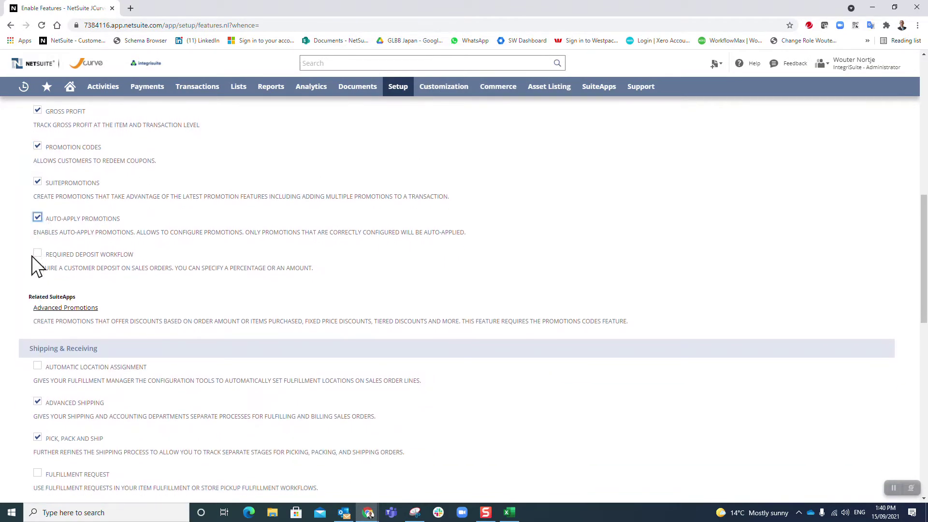
scroll(66, 288, down, 3)
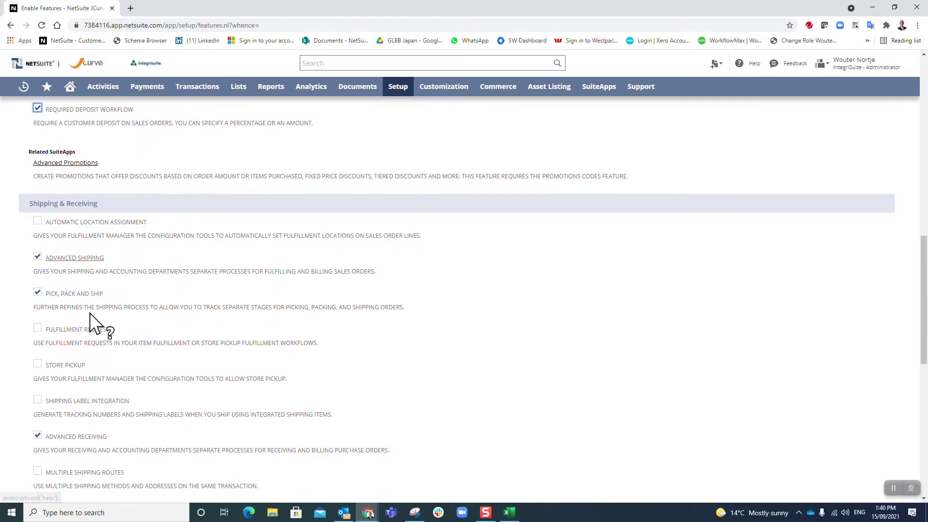
Enable Automatic Location Assignment, Fulfillment Request and Store Pickup, accepting Multi-Location Inventory too.
click(38, 222)
click(41, 98)
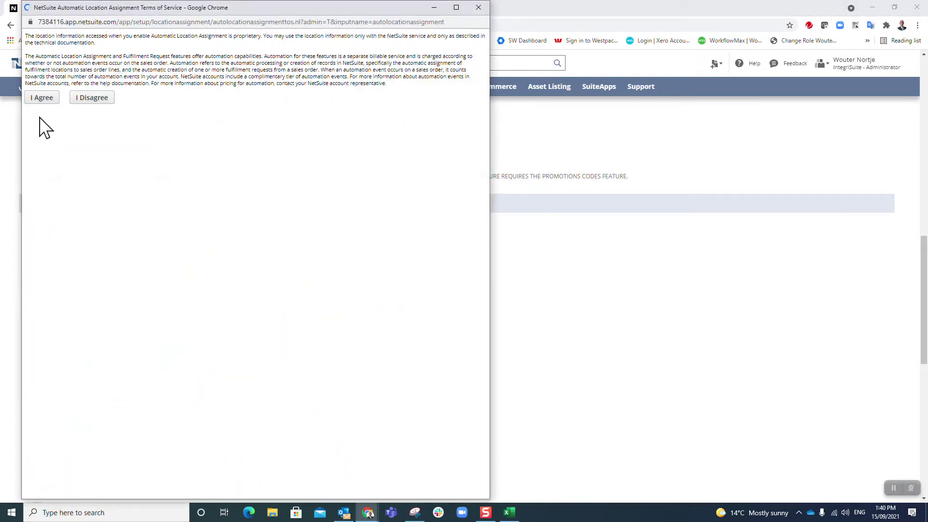
scroll(64, 309, down, 2)
click(37, 229)
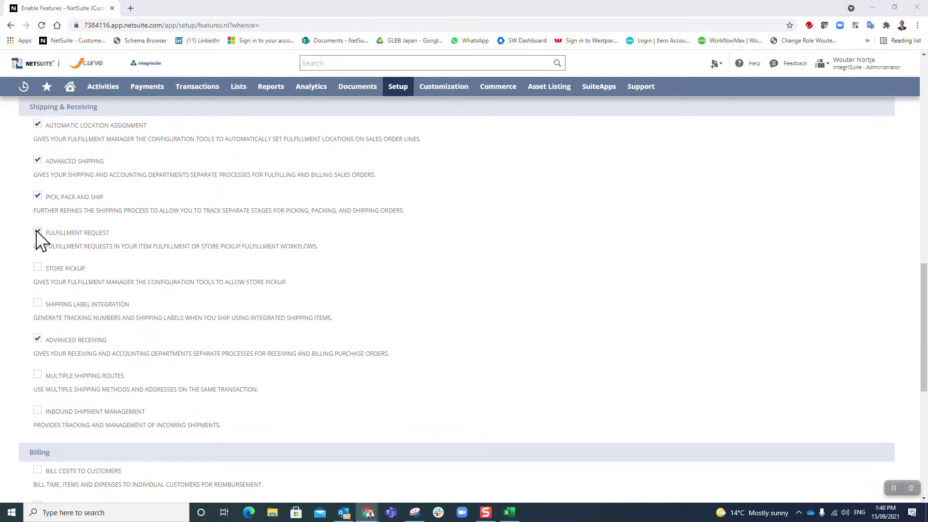
click(42, 78)
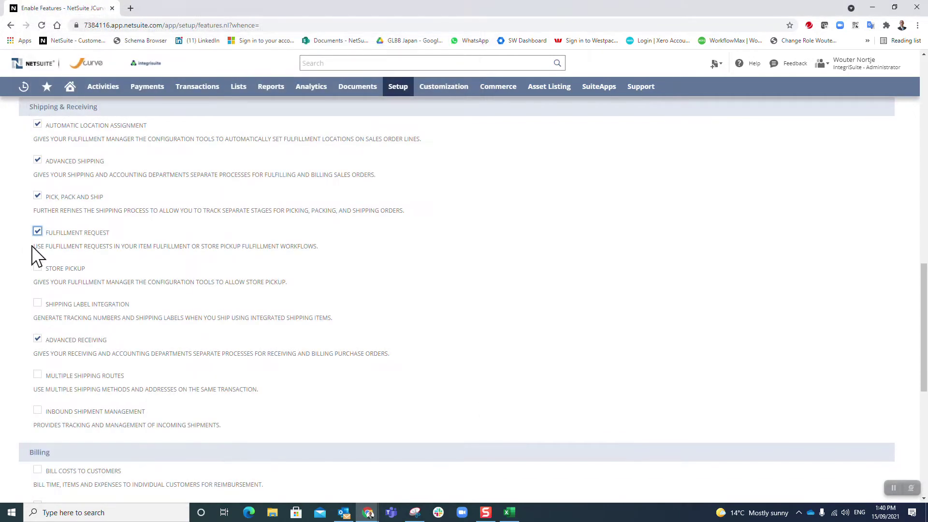
click(37, 268)
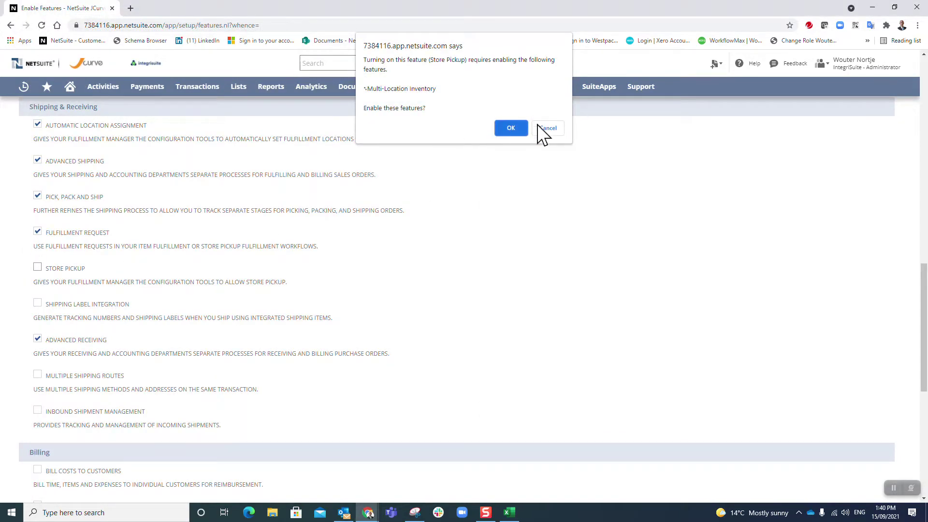
click(510, 128)
click(509, 97)
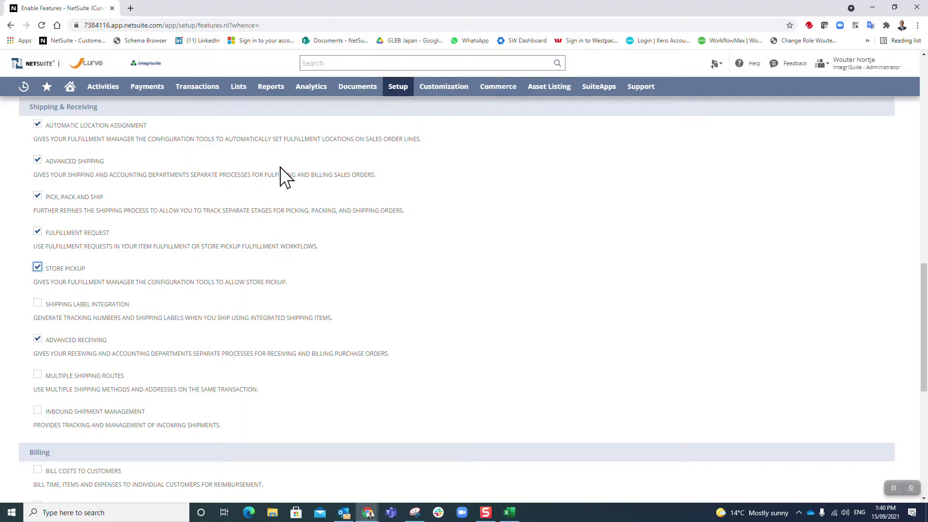
Enable Shipping Label Integration and Inbound Shipment Management; Multiple Shipping Routes stays blocked by Charge for Shipping.
click(38, 303)
scroll(39, 290, down, 3)
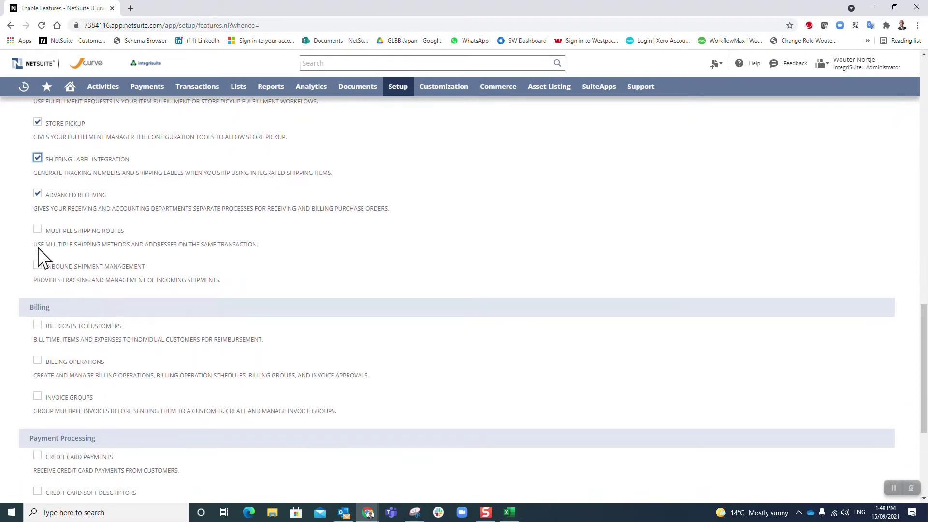
click(37, 229)
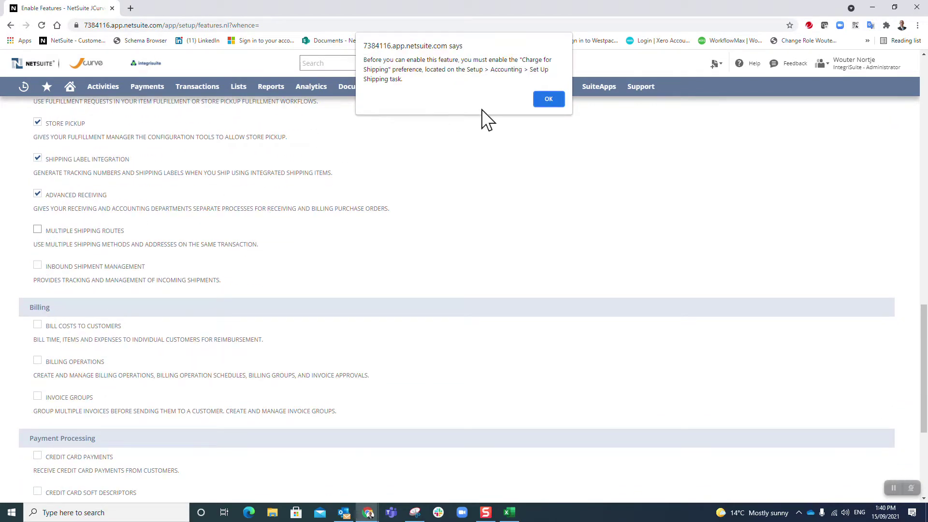
click(561, 99)
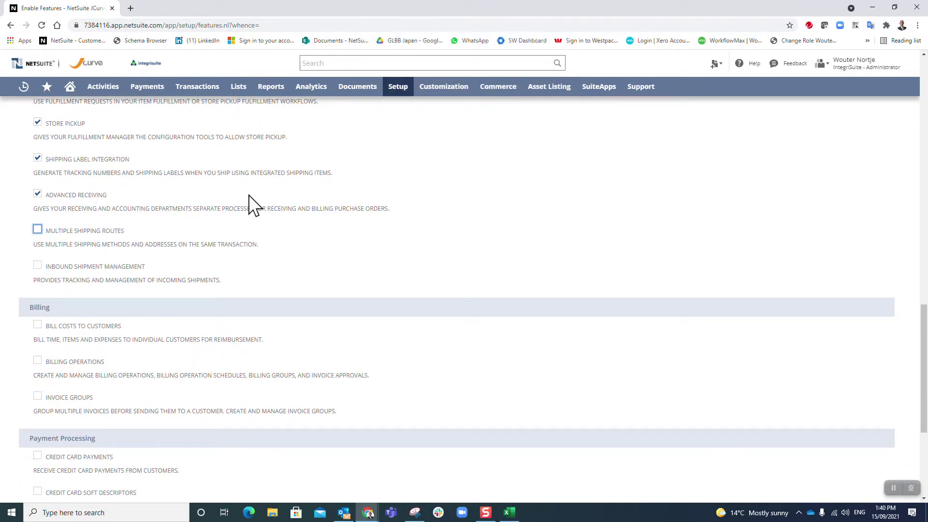
click(37, 229)
click(548, 99)
click(37, 265)
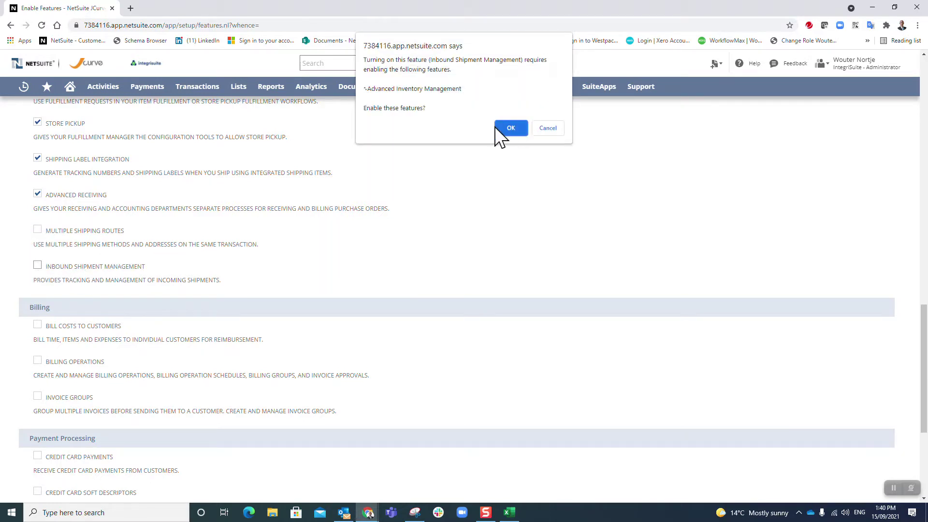
click(510, 128)
Enable Bill Costs to Customers, Invoice Groups, Credit Card Payments and PayPal Integration.
scroll(83, 215, down, 3)
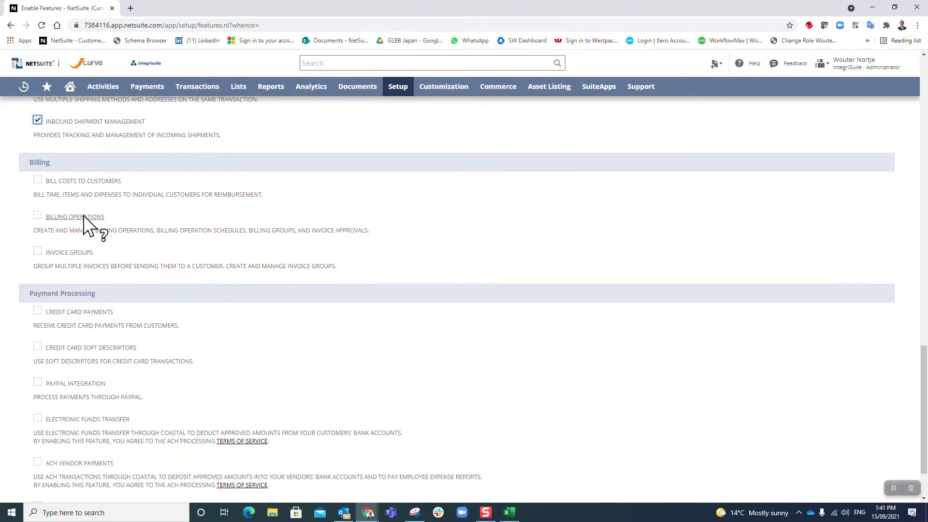
click(37, 180)
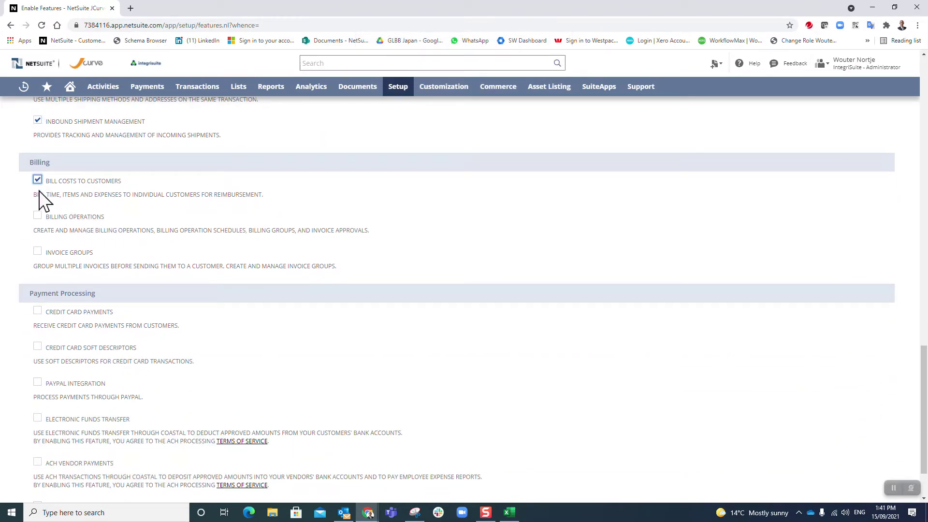
click(38, 251)
scroll(35, 244, down, 2)
click(37, 237)
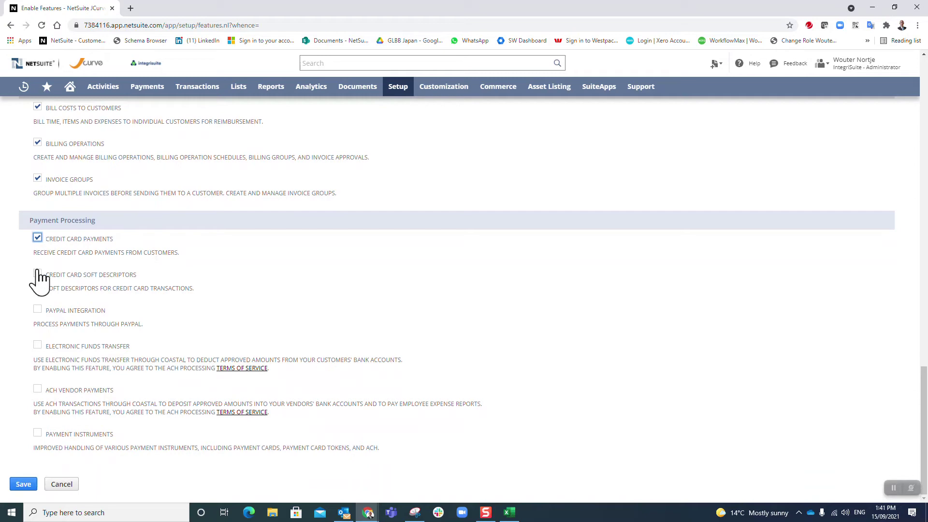
click(38, 309)
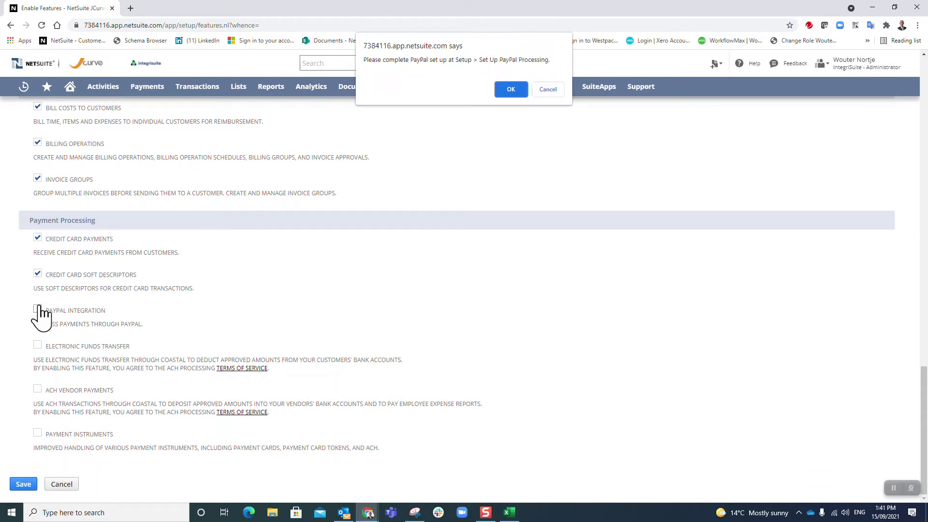
click(511, 90)
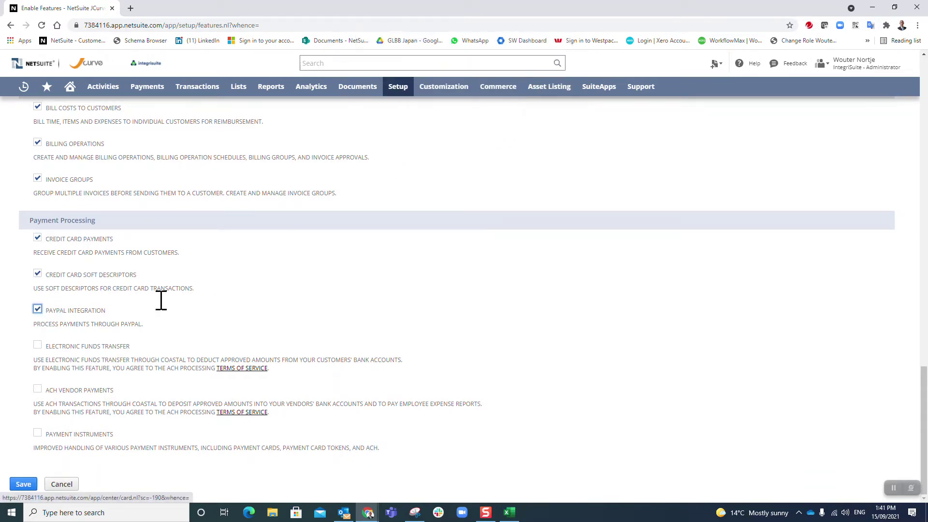
Enable Electronic Funds Transfer, ACH Vendor Payments and Payment Instruments, agreeing to the deposit terms.
click(37, 344)
click(48, 274)
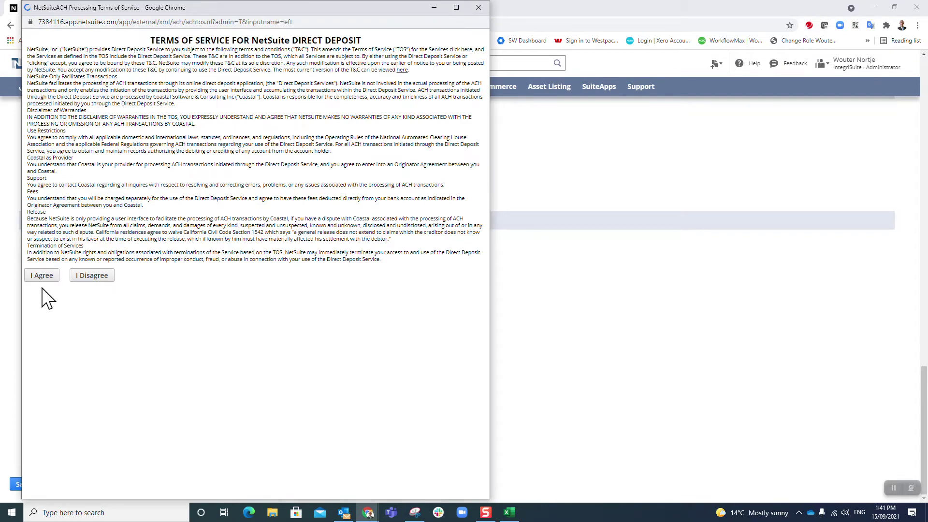
click(37, 389)
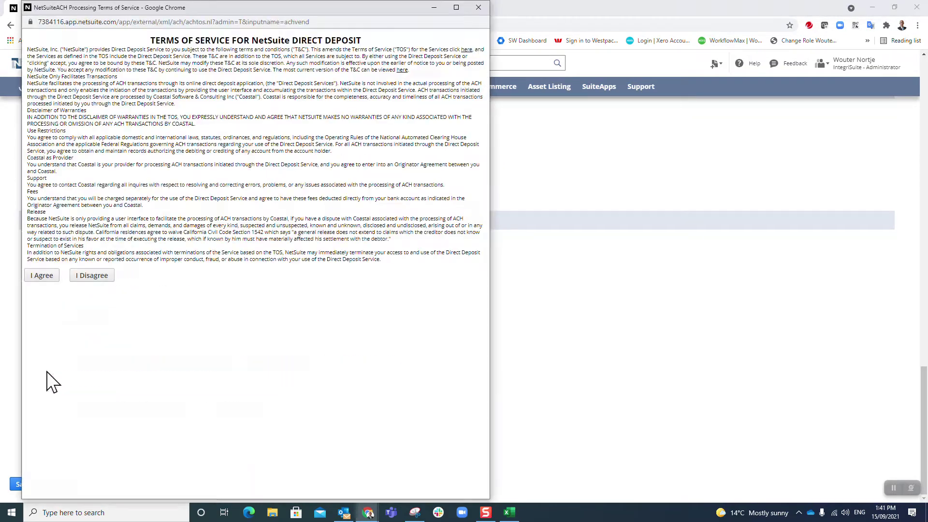
click(44, 274)
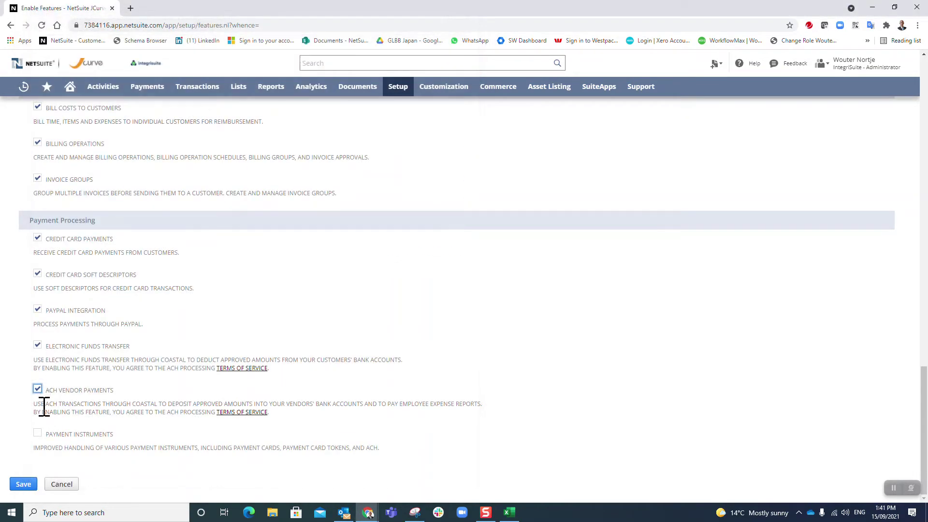
click(38, 433)
scroll(65, 411, up, 8)
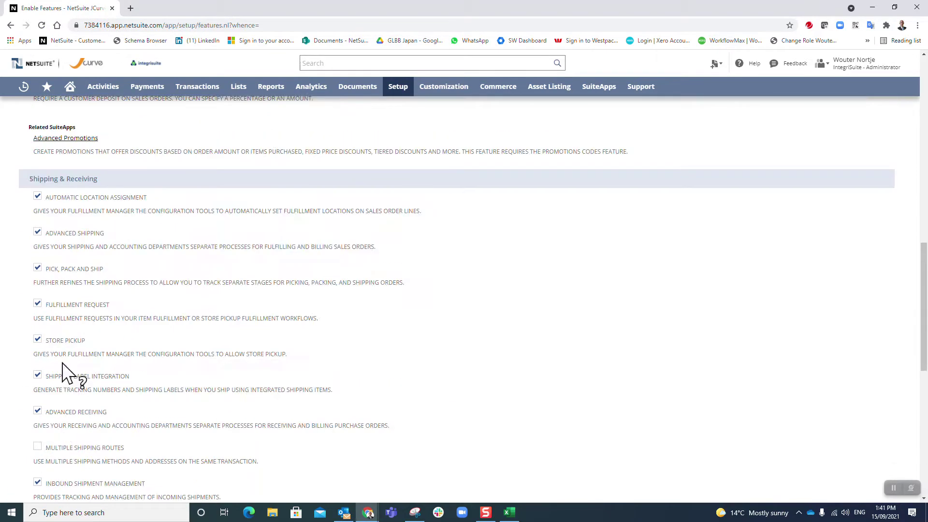
scroll(151, 170, up, 10)
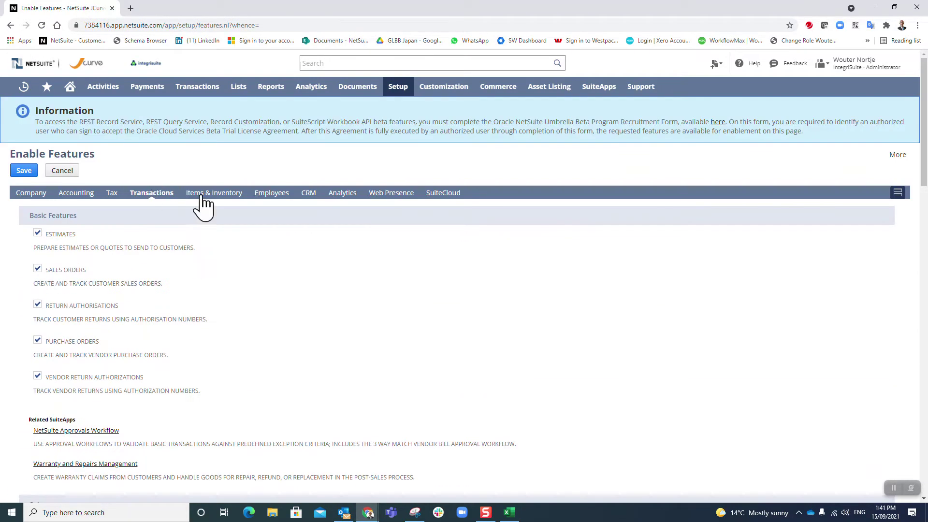
On Items & Inventory, enable Gift Certificates, Item Options, Merchandise Hierarchy, Advanced Item Location Configuration and Personalized Catalog Views.
click(217, 193)
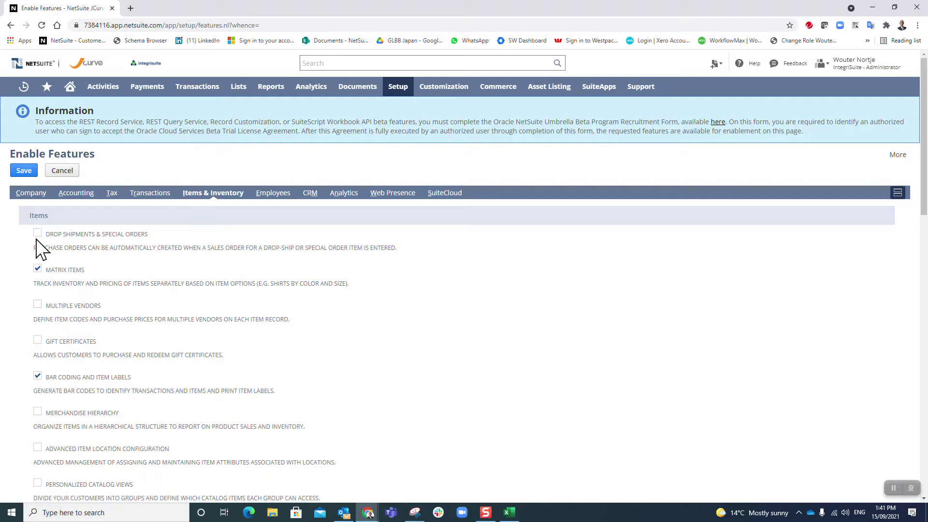
scroll(41, 314, down, 4)
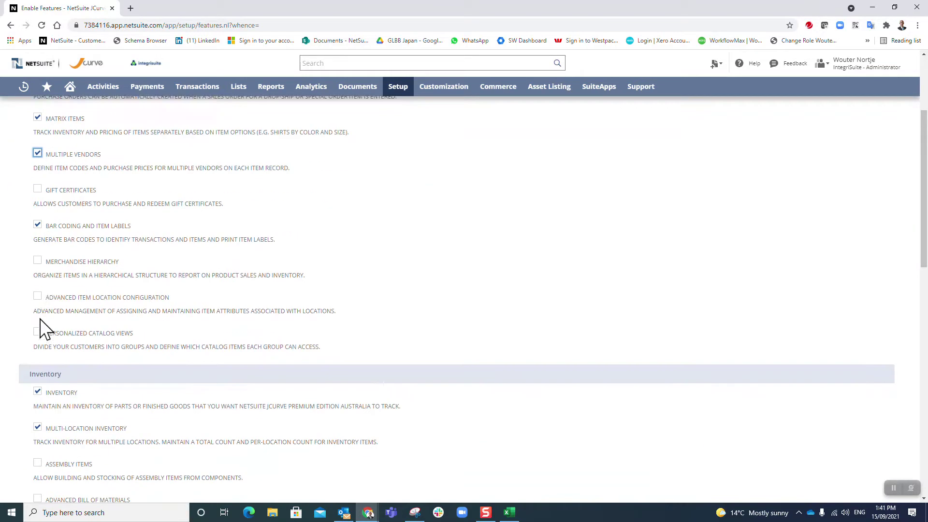
click(38, 147)
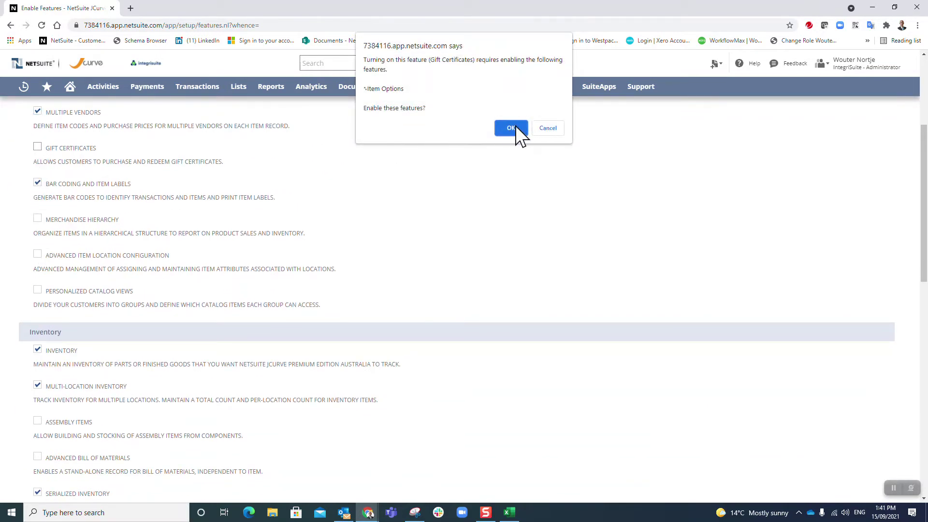
click(511, 128)
scroll(104, 246, down, 10)
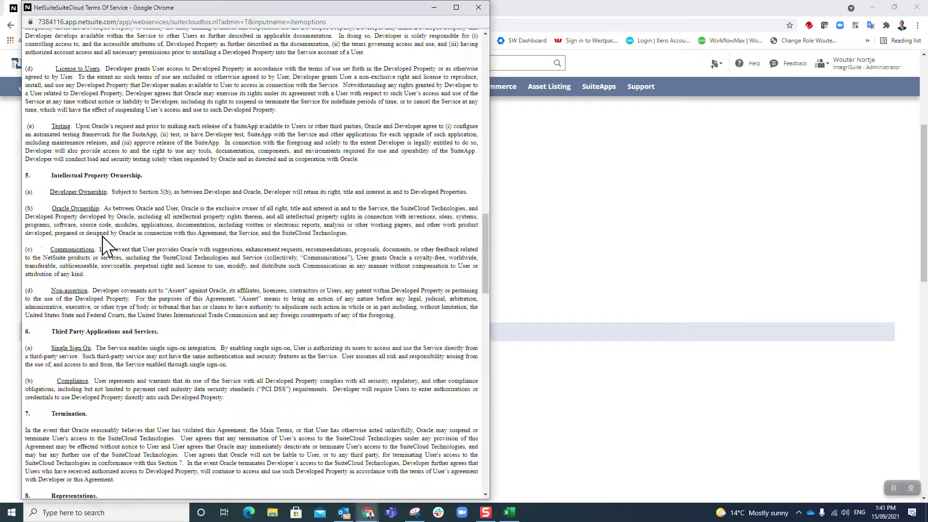
scroll(106, 261, down, 20)
click(41, 488)
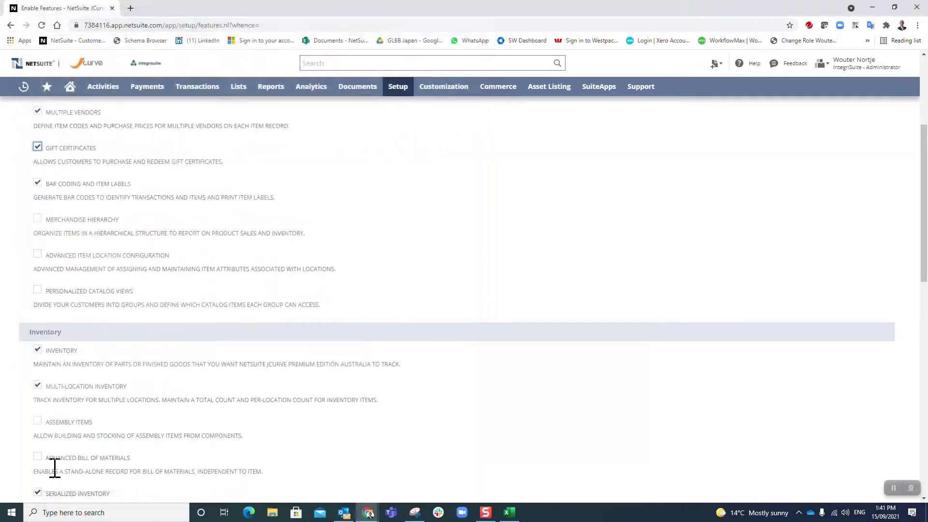
click(37, 219)
click(37, 254)
click(37, 290)
scroll(41, 295, down, 6)
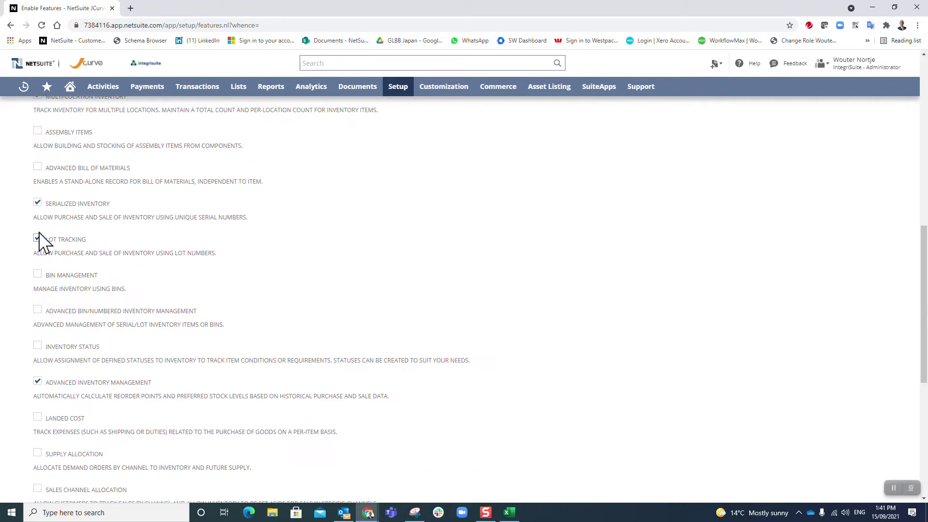
scroll(39, 232, up, 3)
Enable Assembly Items, Advanced Bill of Materials, Bin Management and Advanced Bin/Numbered Inventory Management.
click(37, 276)
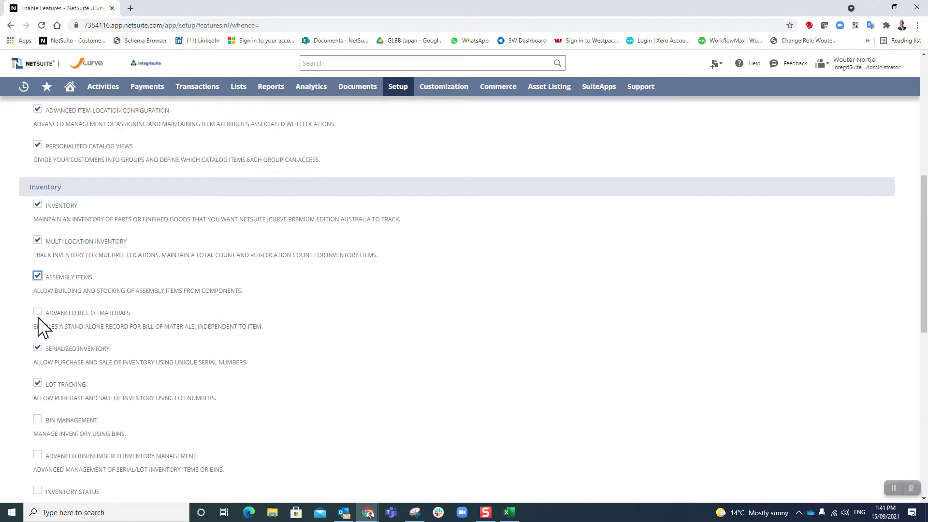
click(37, 312)
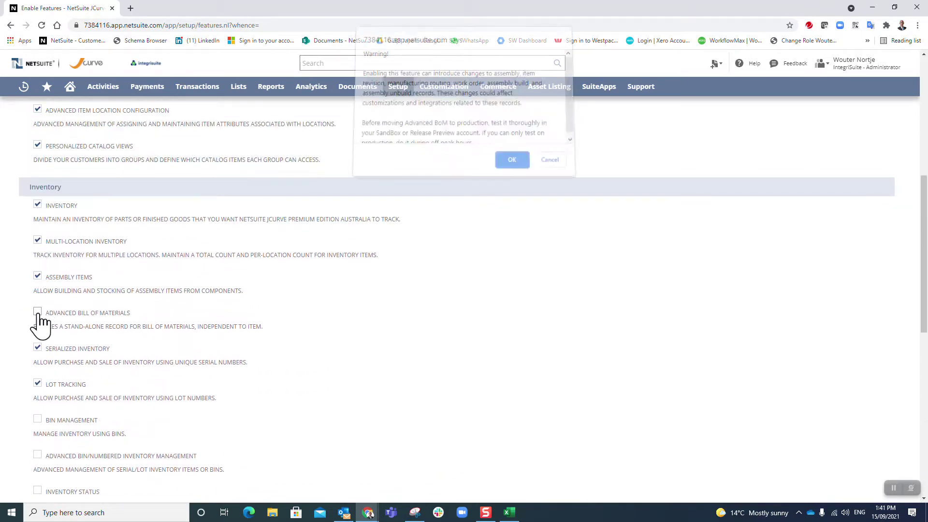
click(508, 161)
scroll(37, 234, down, 4)
click(37, 226)
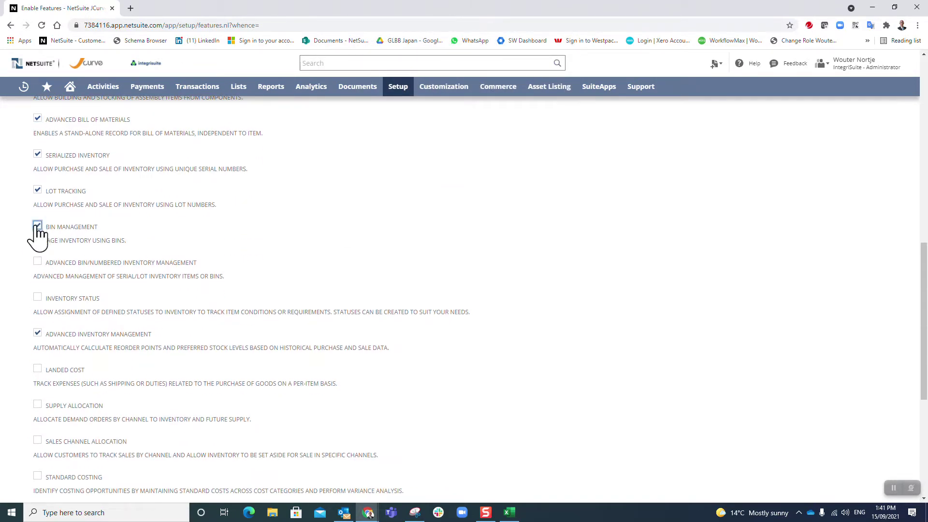
click(37, 262)
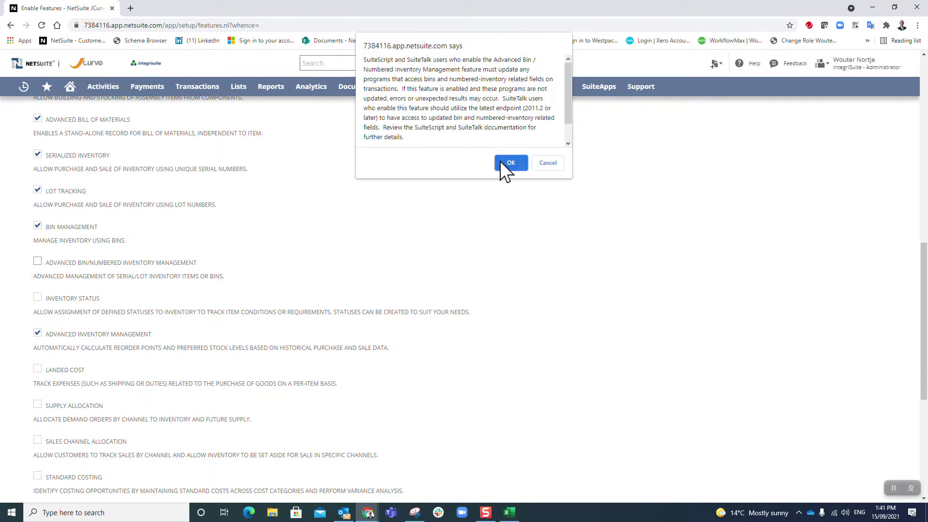
click(508, 162)
Enable Inventory Status and Landed Cost, and confirm turning on Supply Allocation.
click(37, 297)
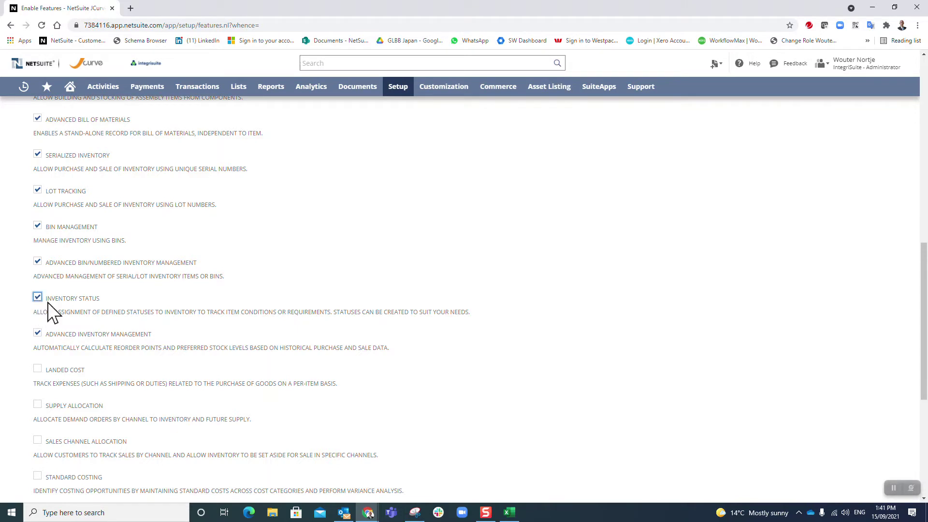
scroll(49, 297, down, 3)
click(37, 224)
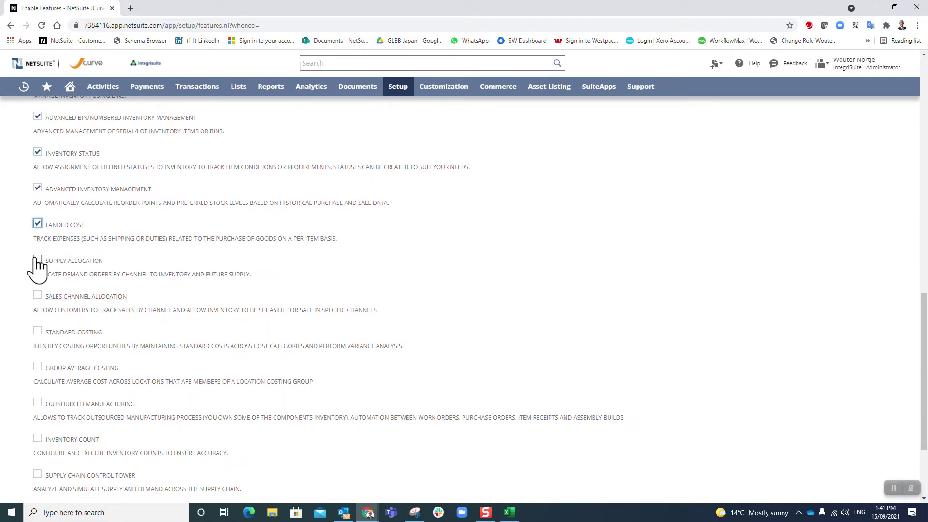
click(38, 261)
click(514, 119)
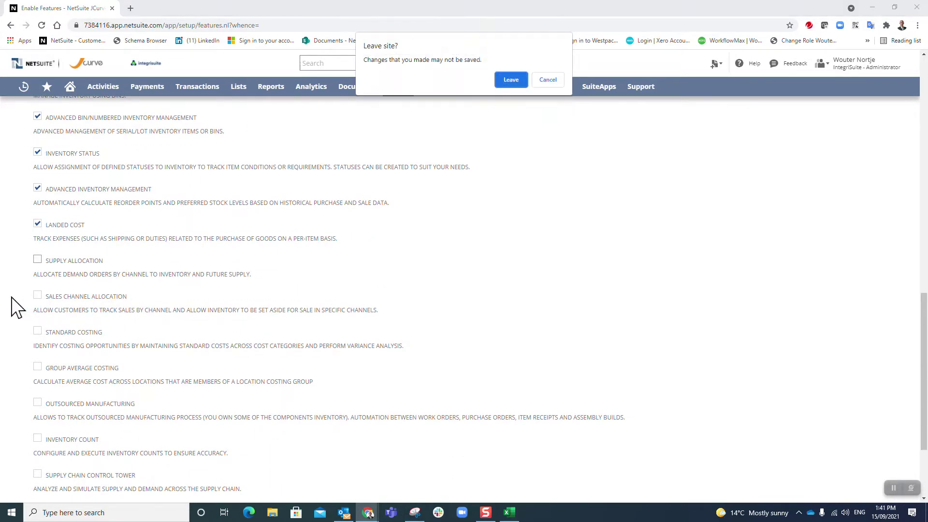
Submit the Supply Allocation migration check and refresh until it shows 100% complete.
click(516, 81)
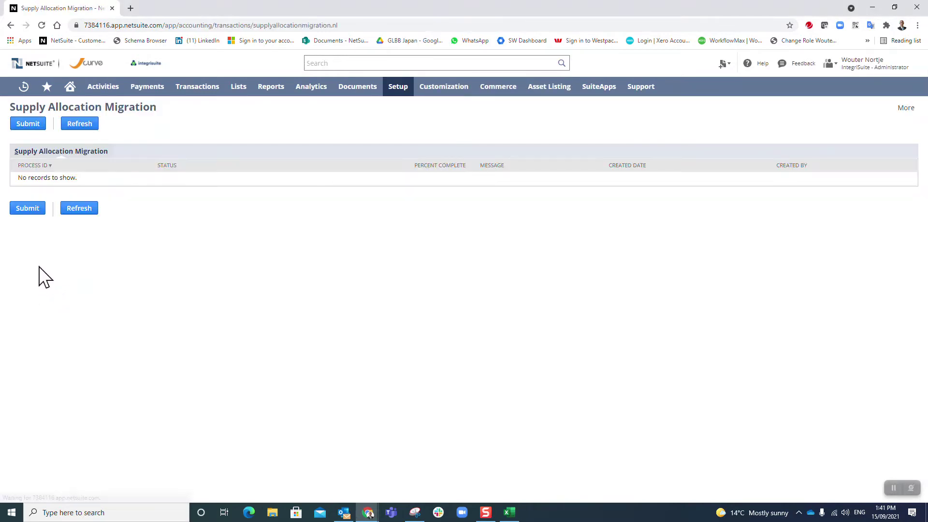
click(30, 125)
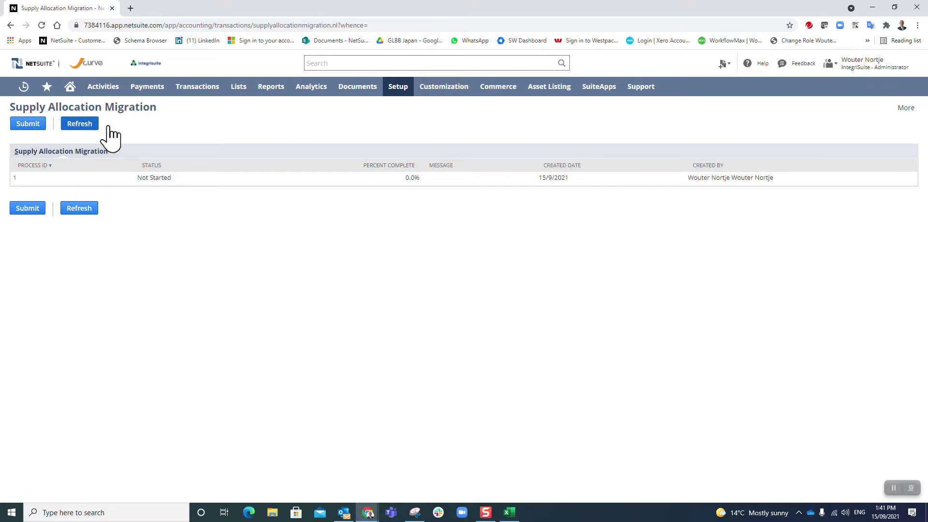
click(71, 124)
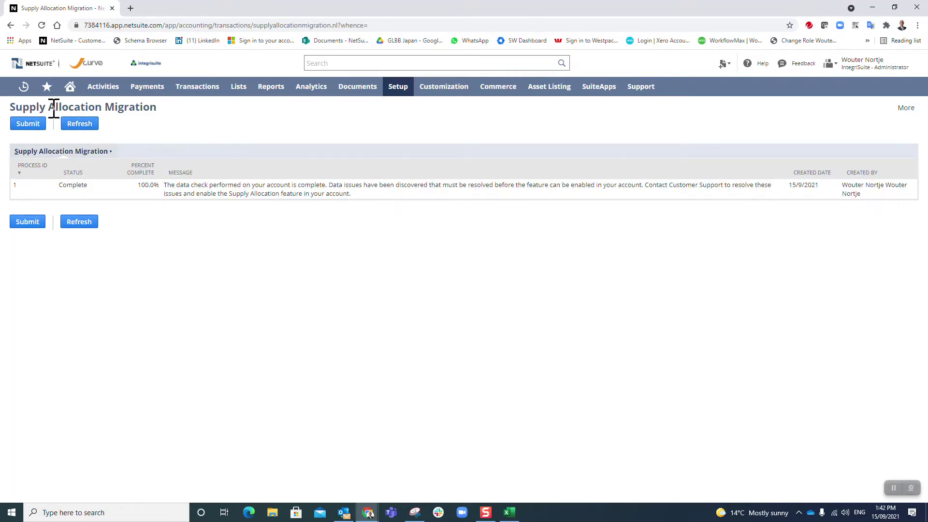
click(77, 125)
Return to Enable Features and bring up the Accounting features.
mouse_move(393, 93)
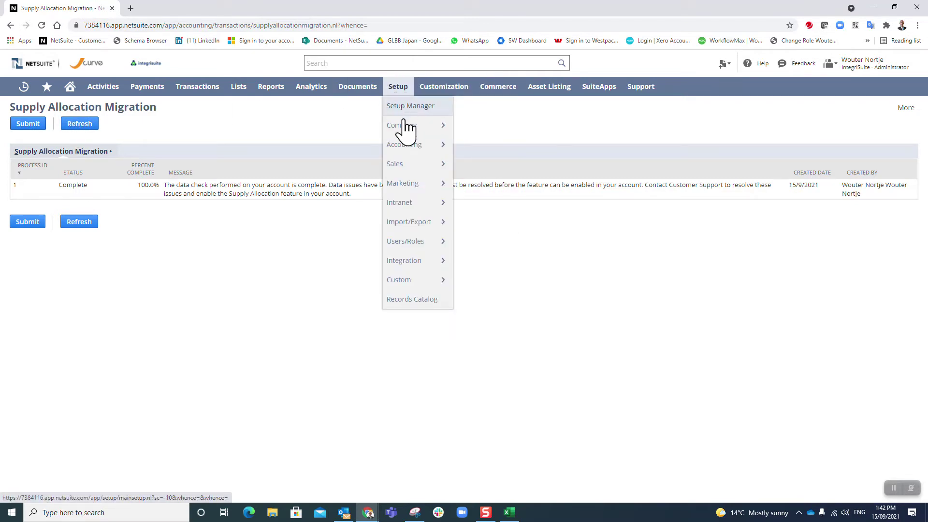
mouse_move(406, 126)
click(476, 145)
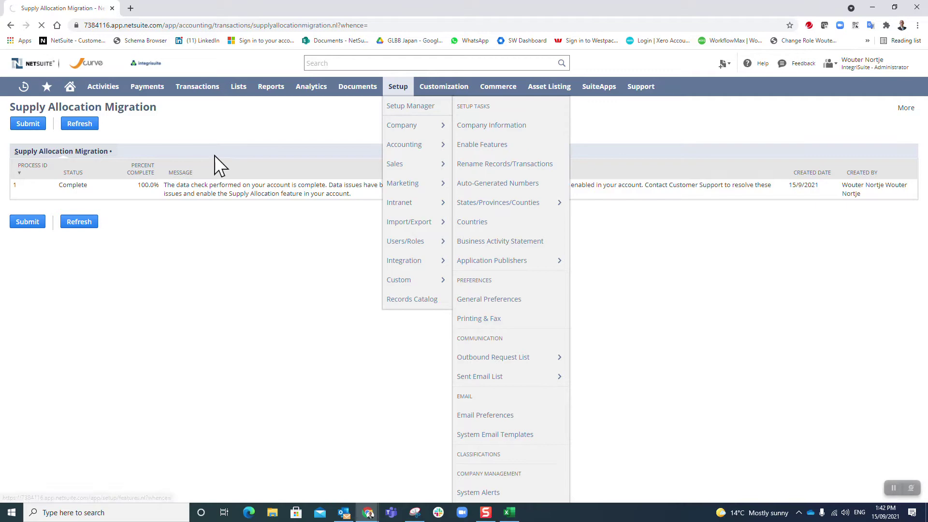
scroll(184, 170, down, 15)
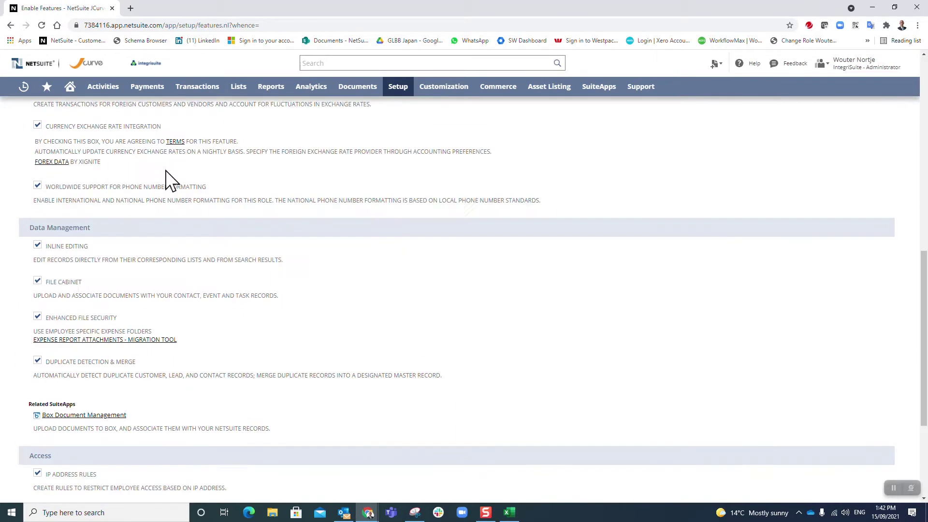
scroll(169, 180, up, 15)
click(76, 190)
scroll(128, 200, down, 3)
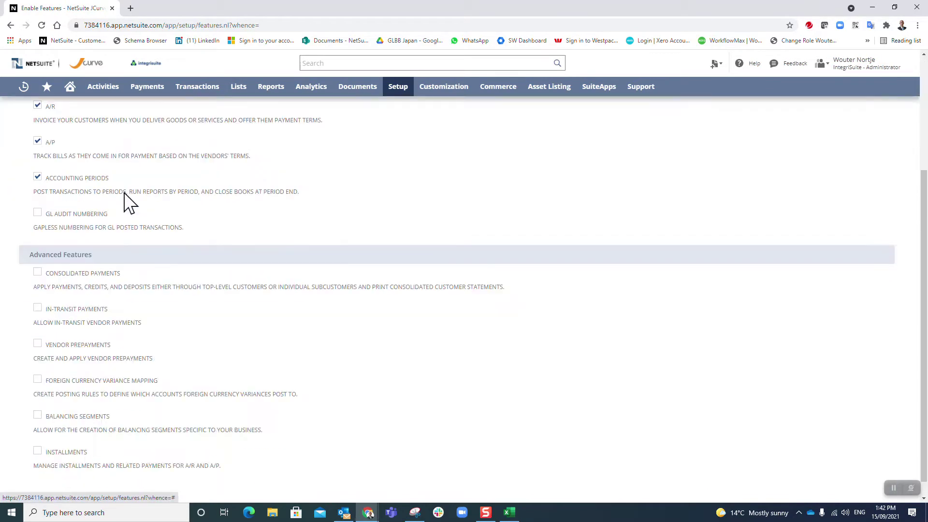
scroll(111, 193, up, 4)
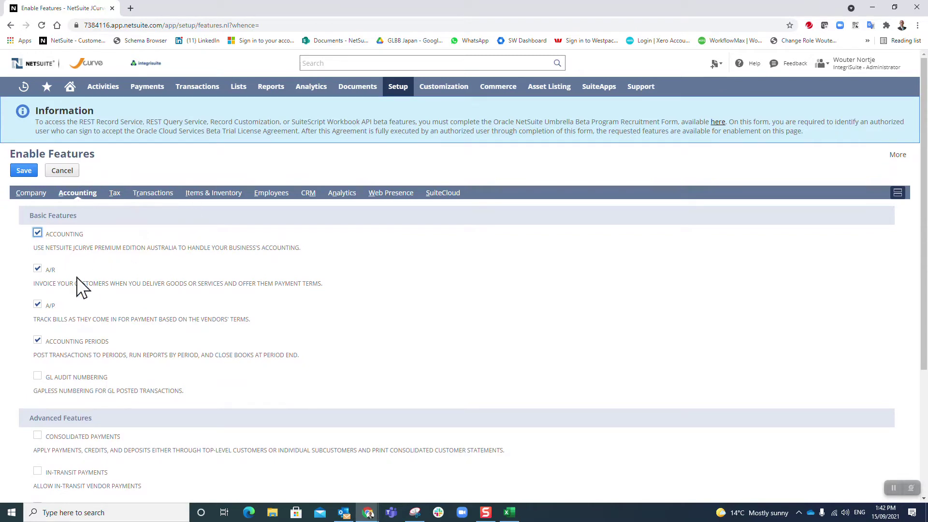
scroll(77, 285, down, 3)
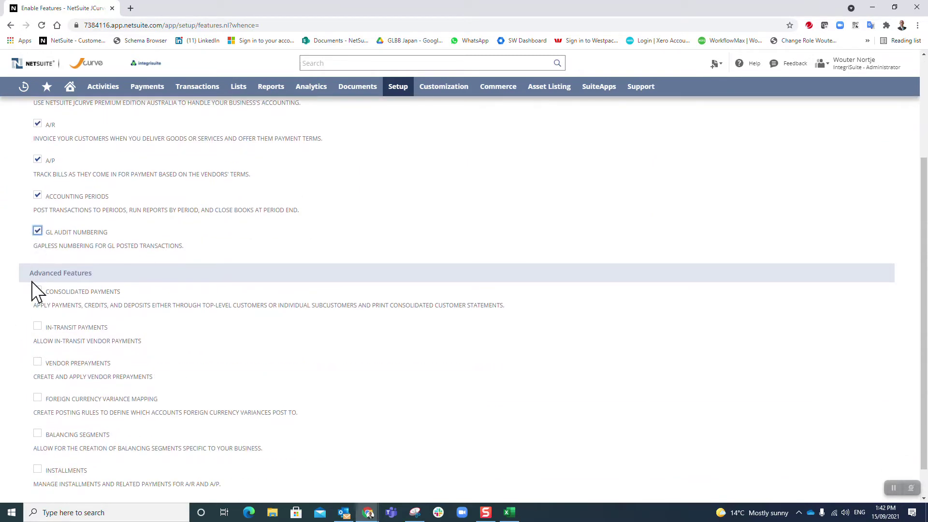
Turn on Consolidated Payments, In-Transit Payments, Foreign Currency Variance Mapping and Balancing Segments, accepting Custom Segments.
click(38, 290)
click(37, 327)
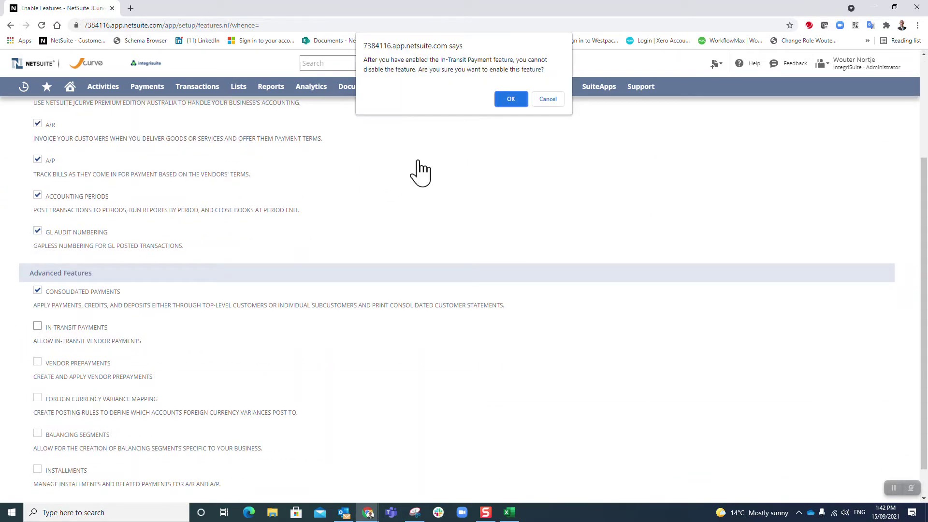
click(511, 99)
scroll(159, 255, down, 1)
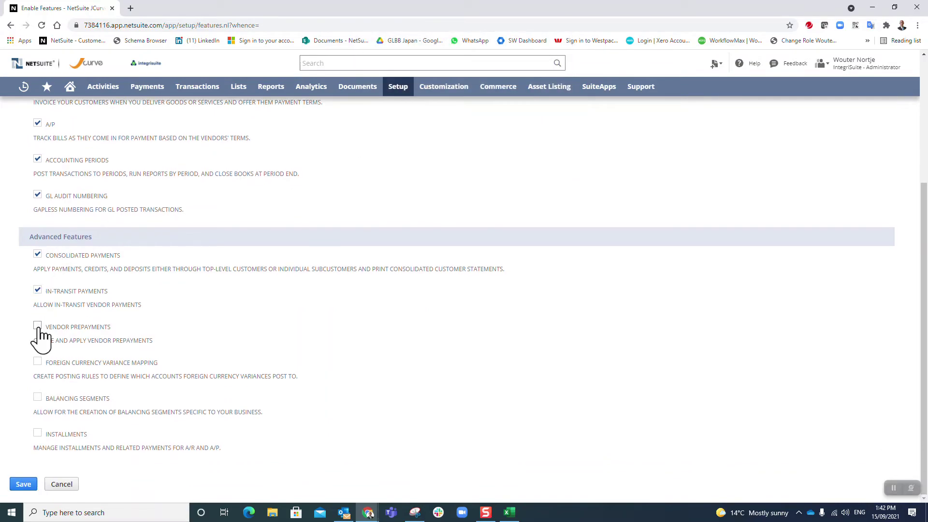
click(37, 362)
click(38, 398)
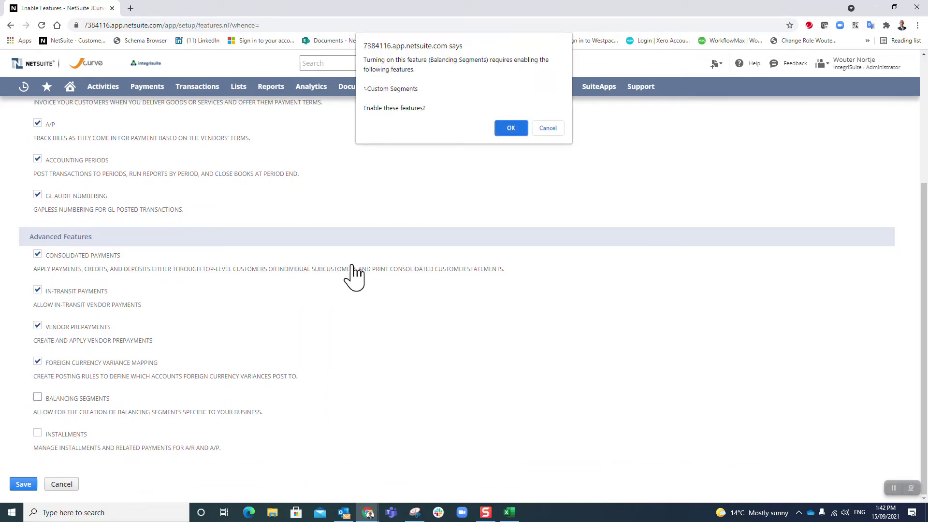
click(511, 128)
Accept the SuiteCloud terms, turn on Installments, and save the Accounting features.
scroll(145, 339, down, 20)
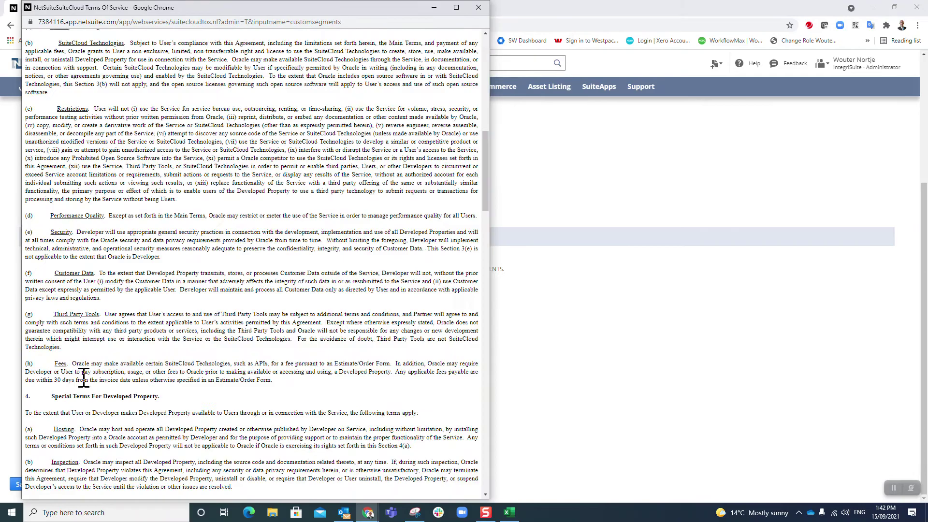
scroll(52, 443, down, 4)
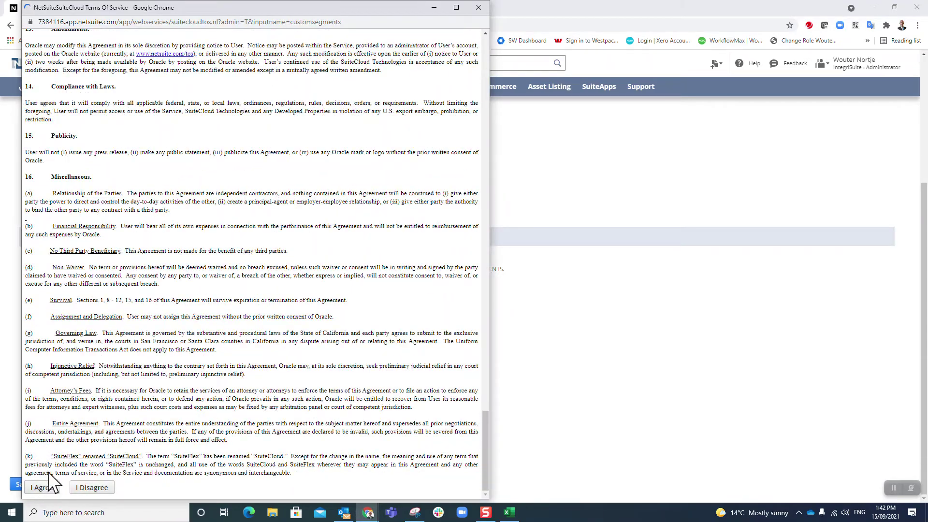
click(42, 487)
click(37, 433)
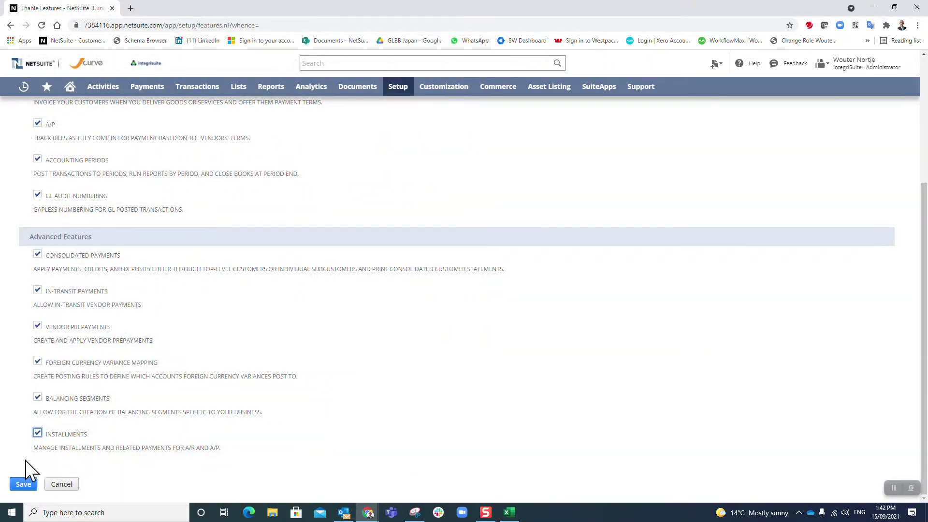
click(22, 484)
Acknowledge the Vendor Prepayment notice and go back to Enable Features.
click(551, 128)
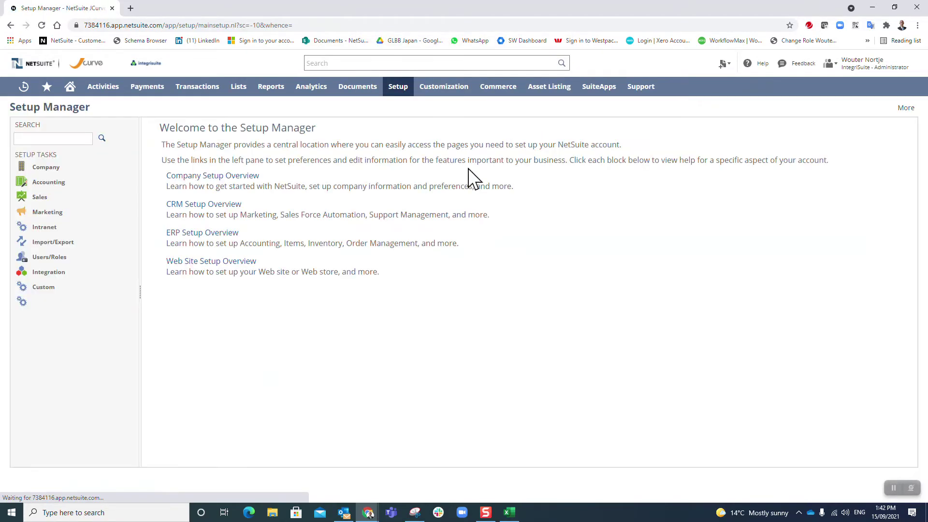
mouse_move(408, 100)
mouse_move(401, 125)
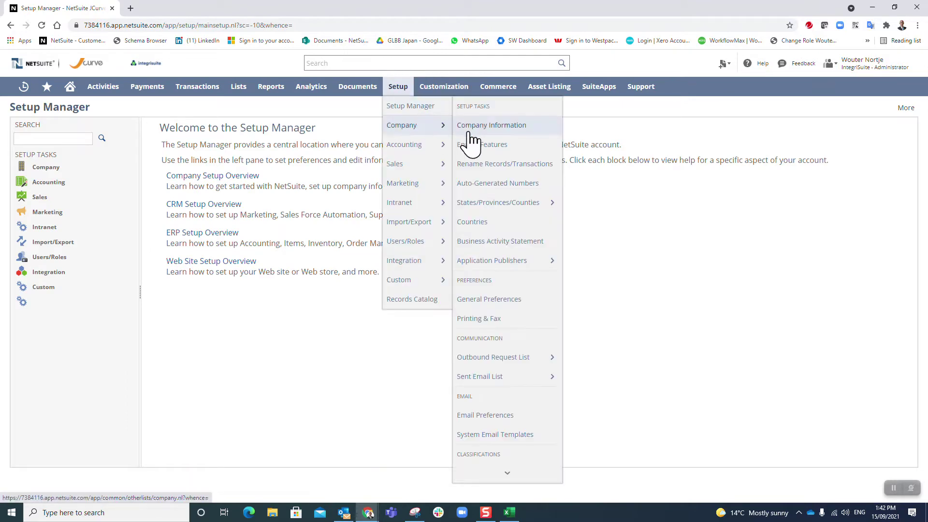
click(484, 145)
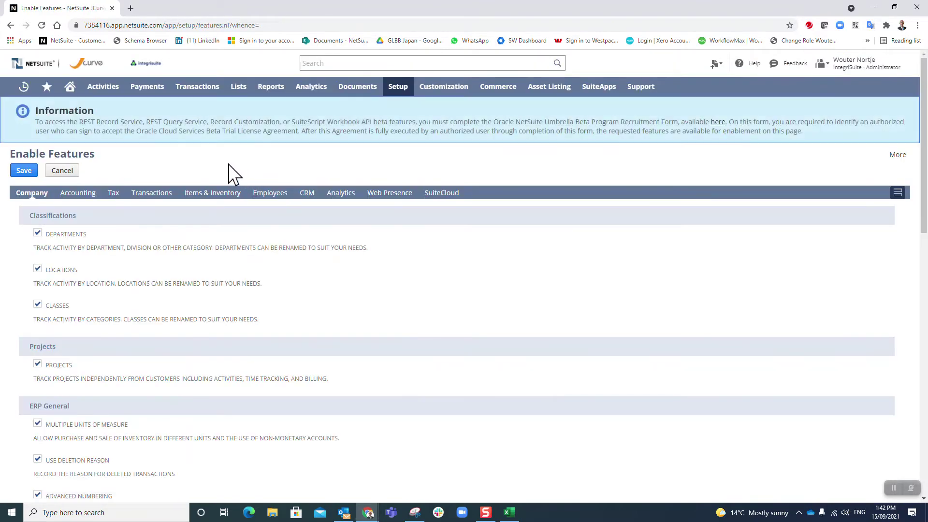
Turn on Advanced Taxes under Tax features, confirm it, and save.
click(114, 193)
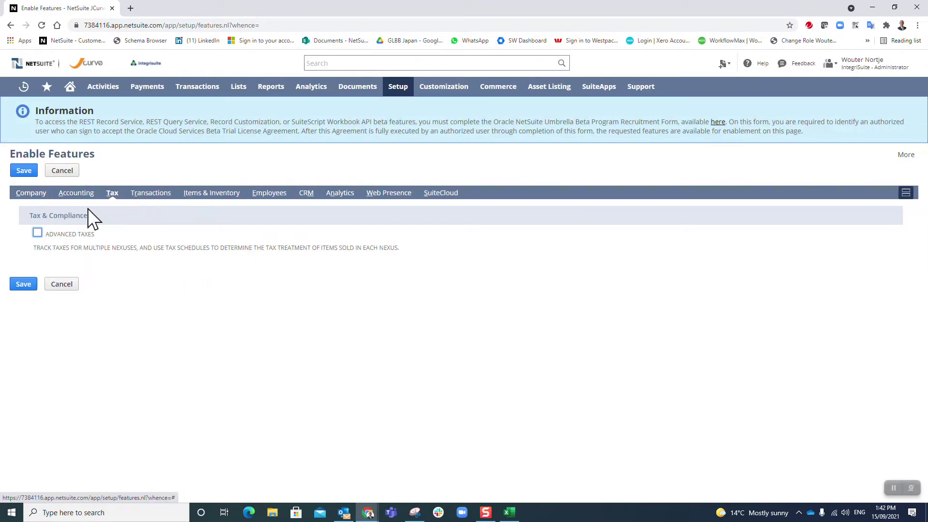
click(37, 233)
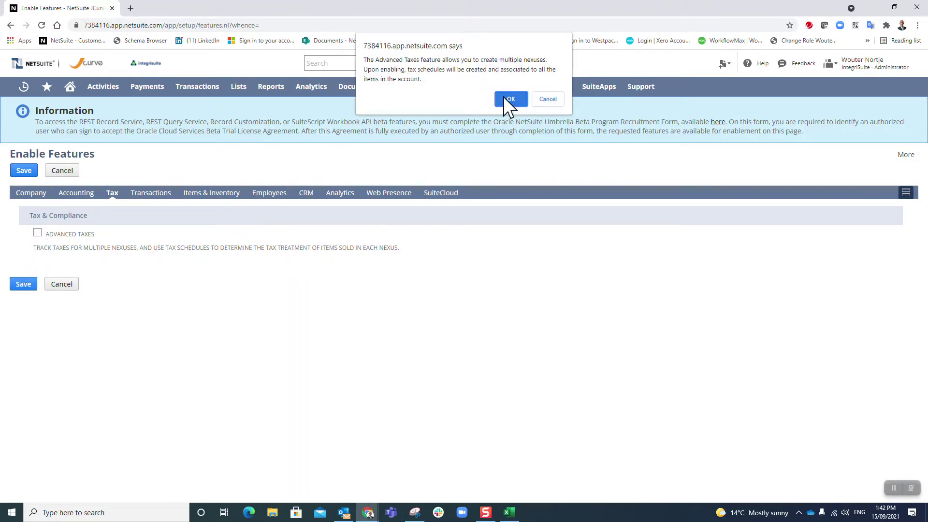
click(503, 98)
click(22, 283)
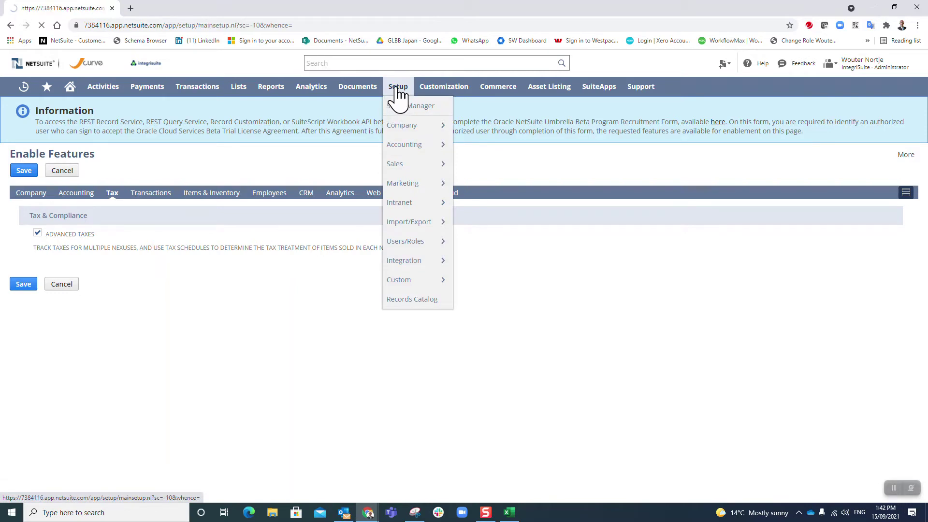
On the Transactions features, turn on Return Authorizations and Vendor Return Authorizations.
mouse_move(407, 92)
mouse_move(411, 127)
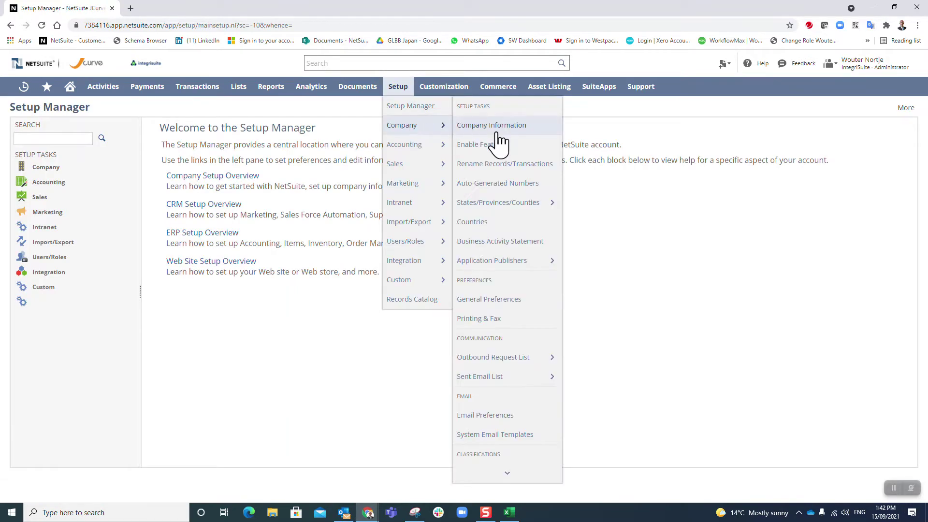
click(497, 147)
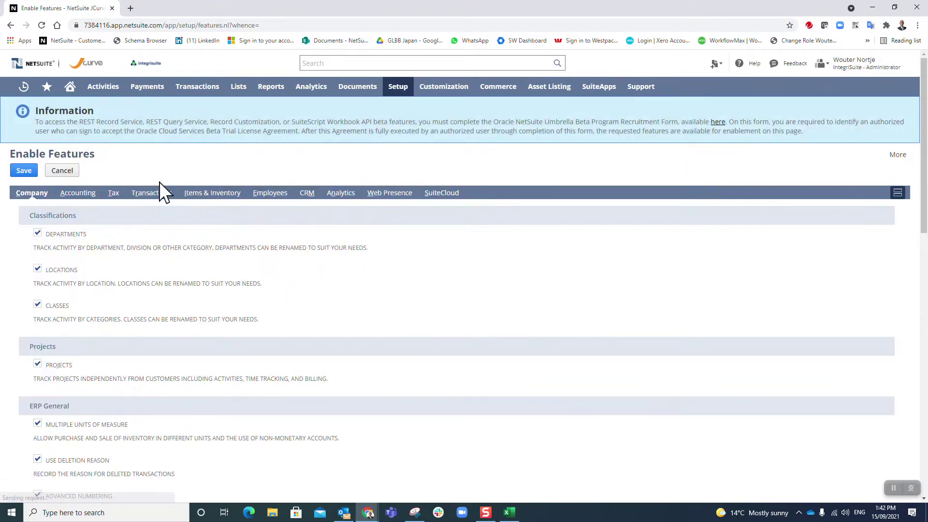
click(143, 193)
scroll(145, 203, down, 3)
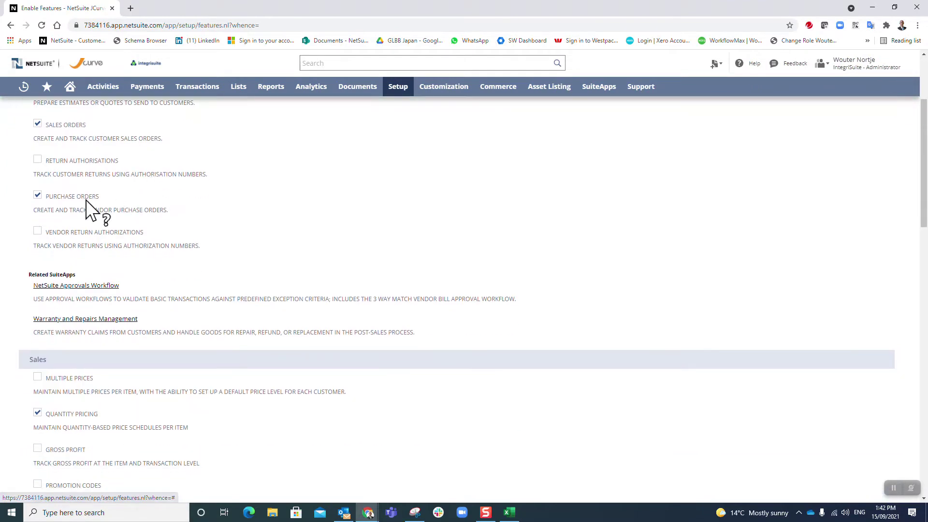
click(37, 159)
click(38, 231)
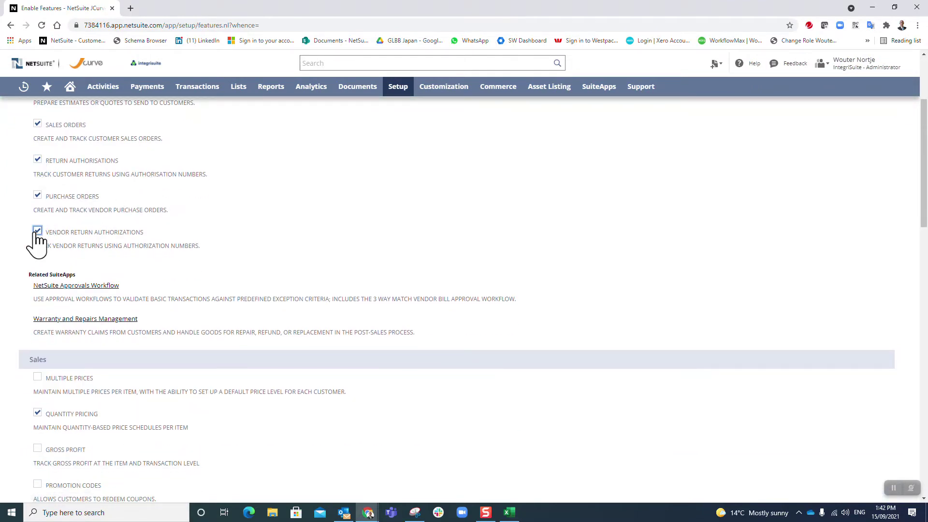
Turn on Gross Profit, Promotion Codes with SuitePromotions, Auto-Apply Promotions and Required Deposit Workflow.
scroll(41, 239, down, 4)
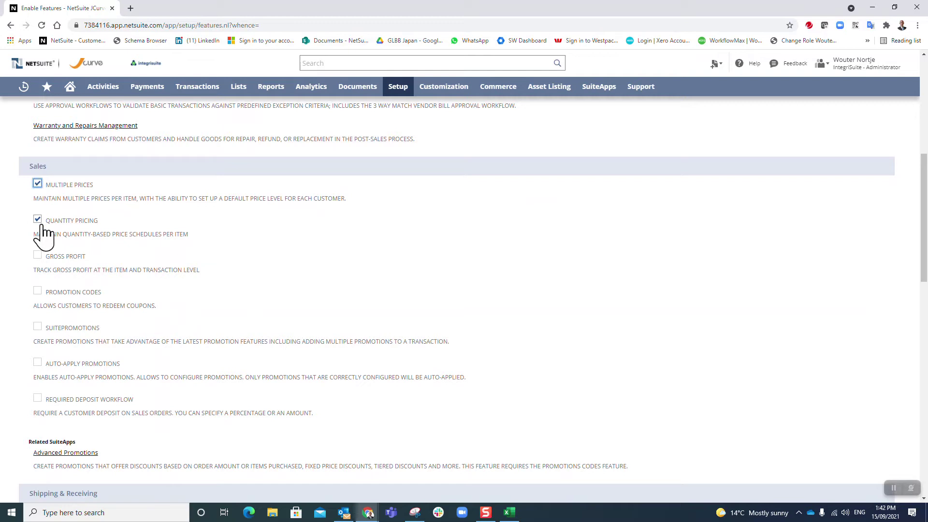
click(38, 255)
click(38, 290)
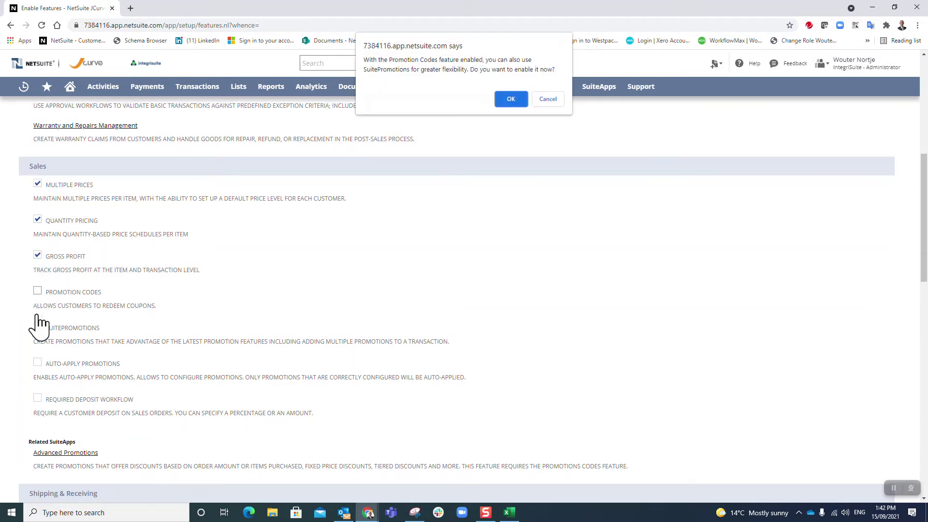
click(508, 99)
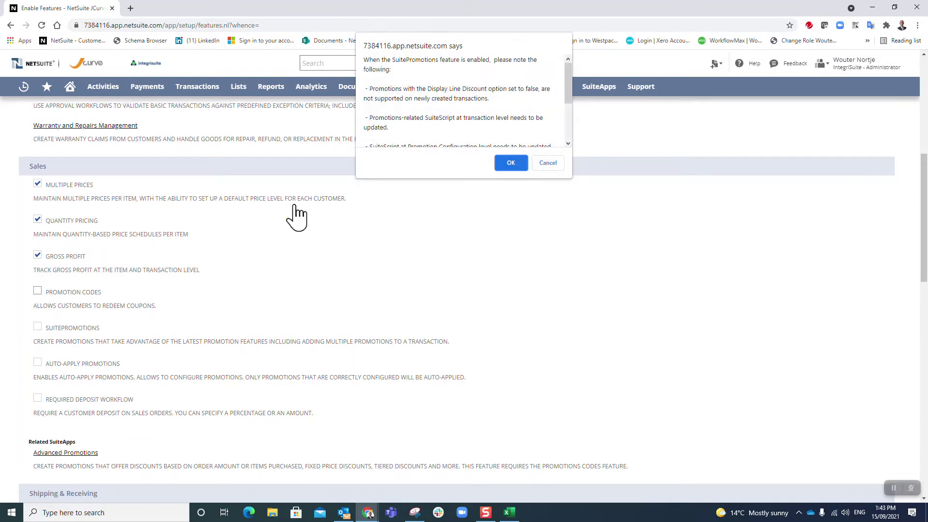
click(510, 163)
click(510, 163)
scroll(211, 244, down, 3)
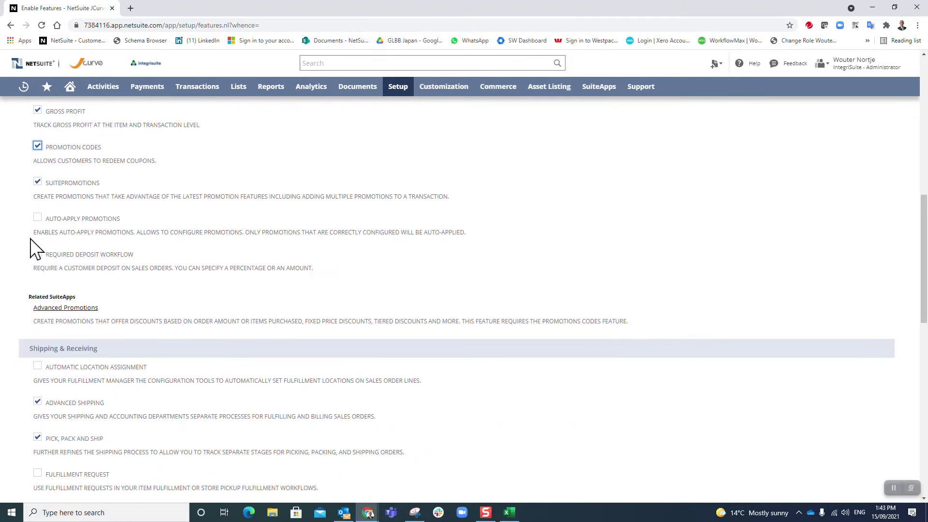
click(37, 217)
click(37, 252)
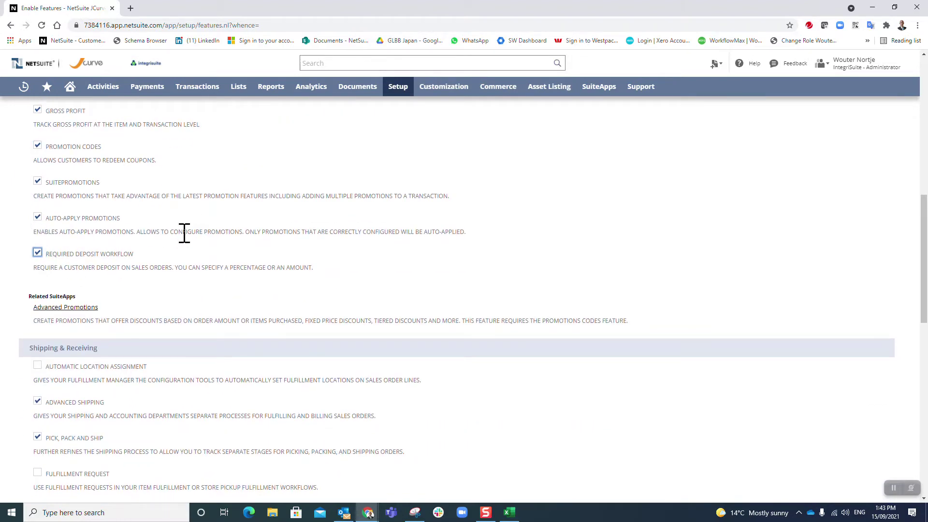
Turn on Automatic Location Assignment, Fulfillment Request and Store Pickup, accepting their terms and Multi-Location Inventory.
scroll(73, 237, down, 4)
click(37, 173)
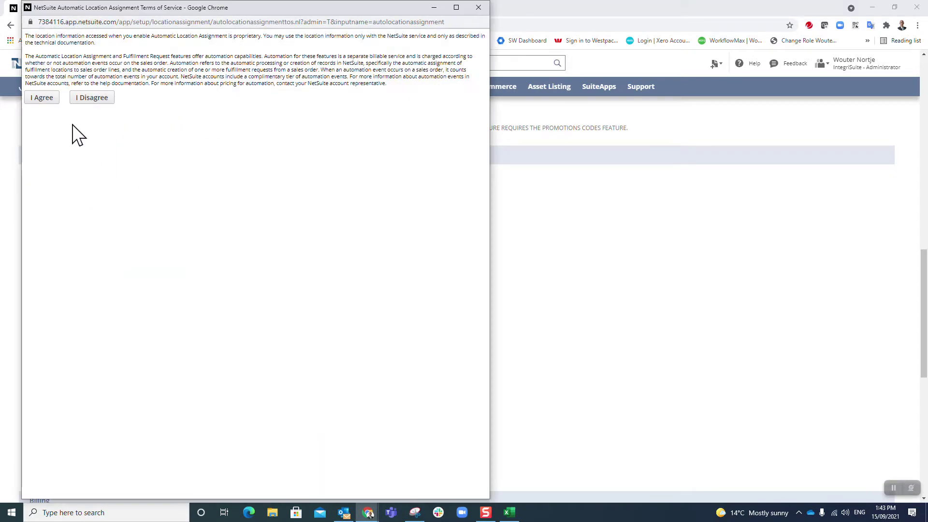
click(40, 99)
scroll(62, 203, down, 2)
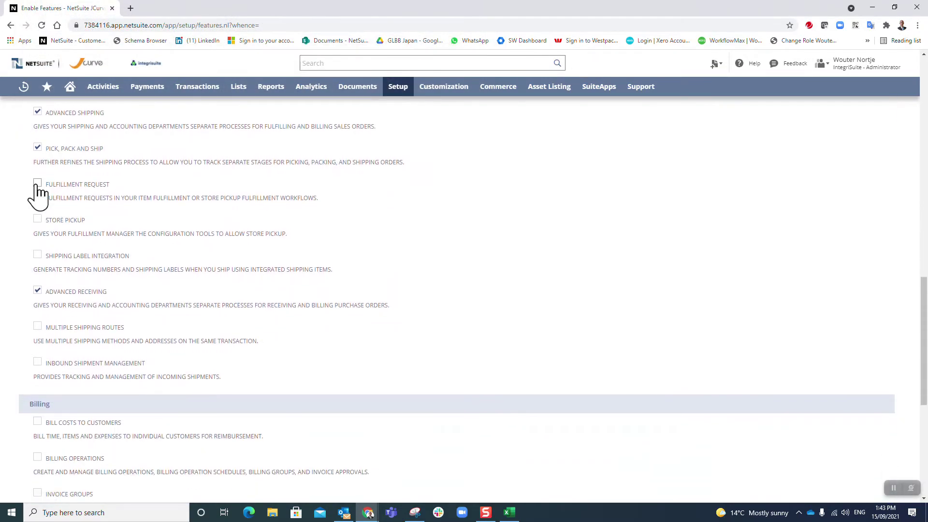
click(38, 187)
click(42, 78)
click(38, 219)
click(495, 122)
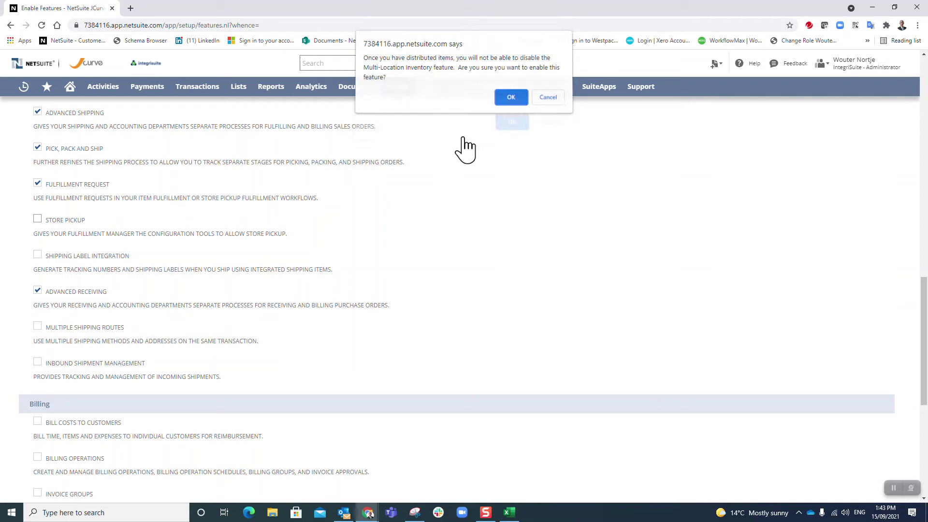
click(512, 100)
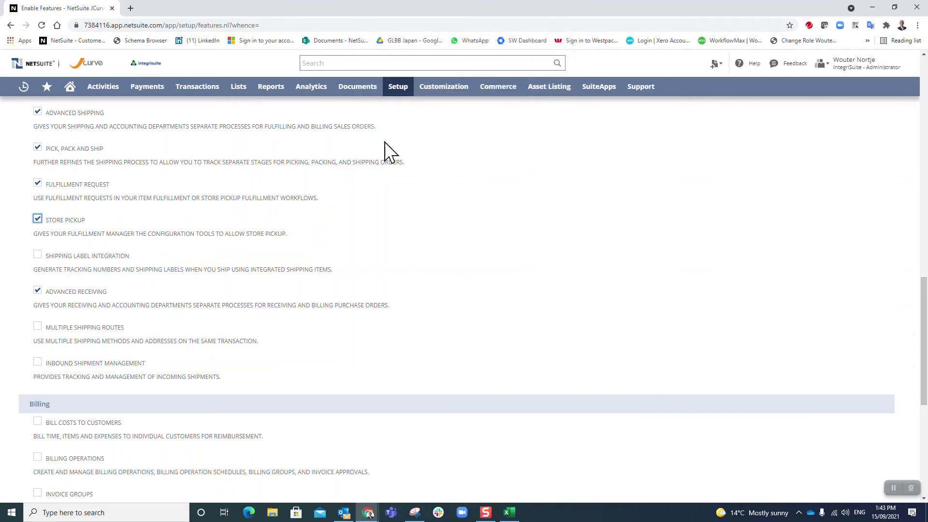
Turn on Shipping Label Integration and Inbound Shipment Management, leaving Multiple Shipping Routes off.
click(38, 254)
scroll(42, 252, down, 3)
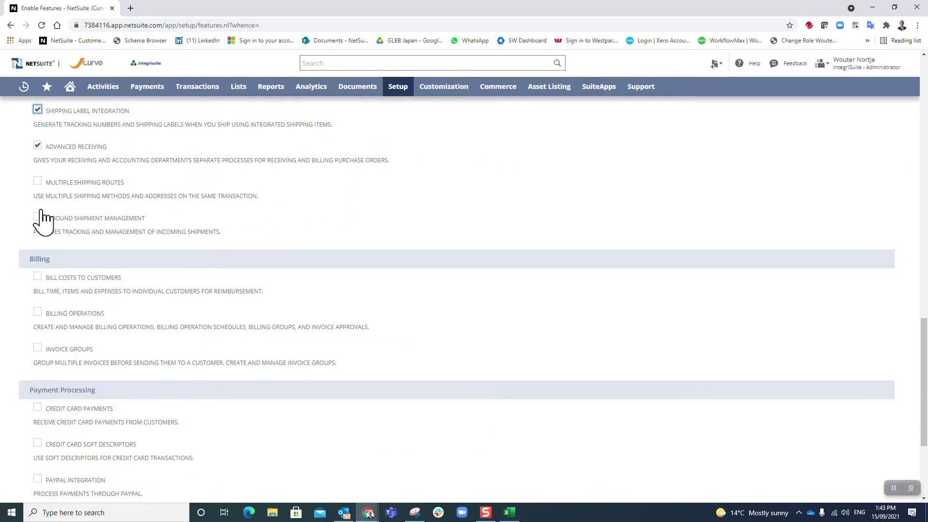
click(38, 181)
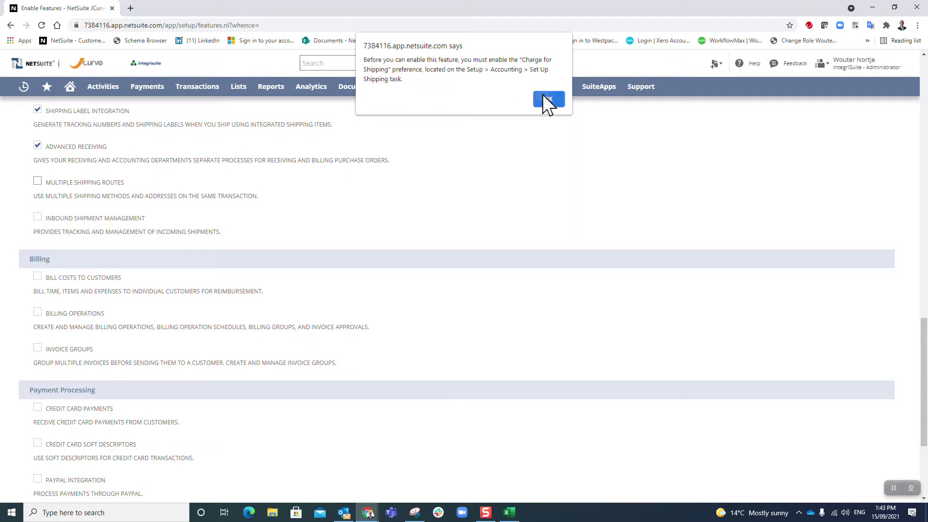
click(543, 95)
click(38, 217)
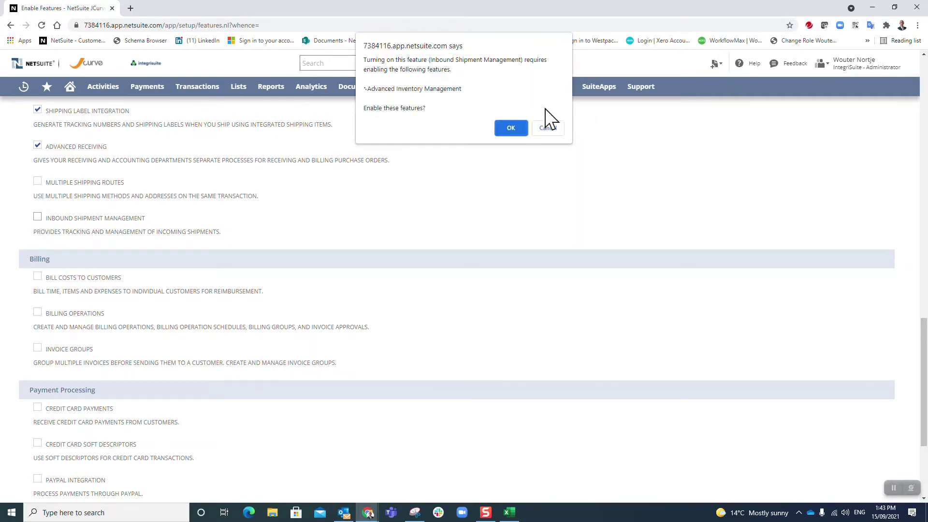
click(511, 128)
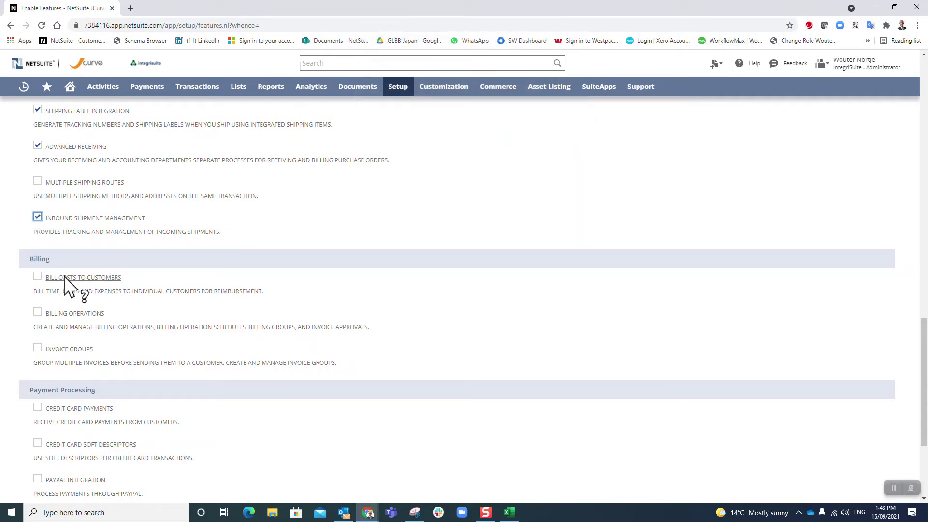
Turn on Bill Costs to Customers, Invoice Groups, Credit Card Payments, Soft Descriptors and PayPal Integration.
click(37, 277)
scroll(48, 270, down, 3)
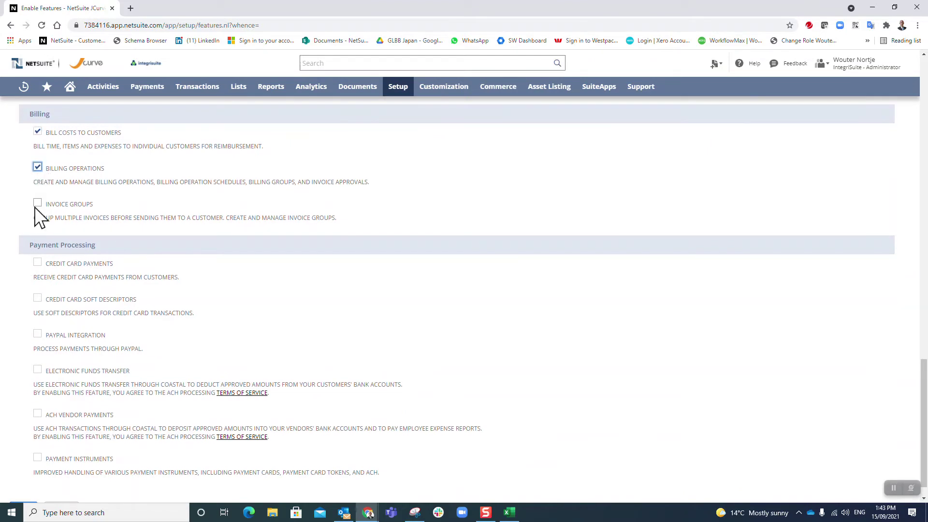
click(37, 202)
click(37, 263)
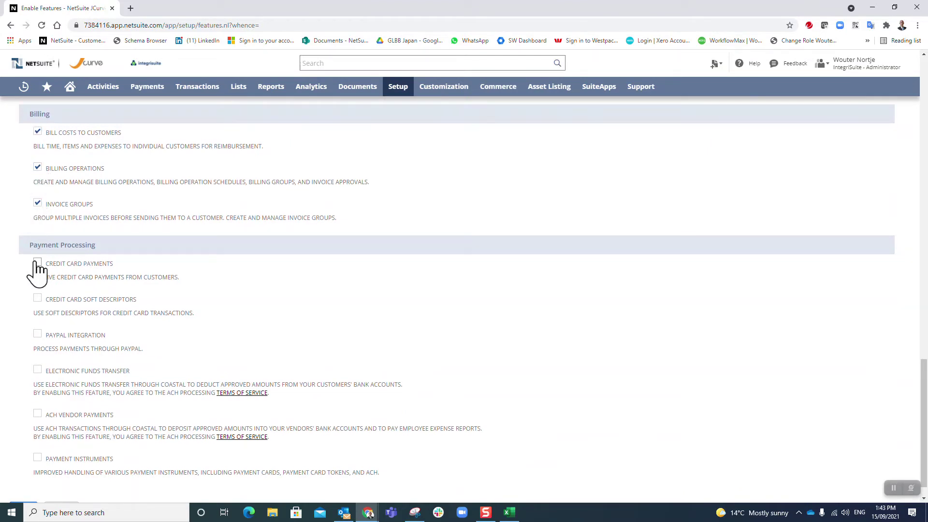
click(37, 298)
click(37, 334)
click(509, 89)
Turn on Electronic Funds Transfer, ACH Vendor Payments and Payment Instruments with their terms, then save.
scroll(43, 321, down, 1)
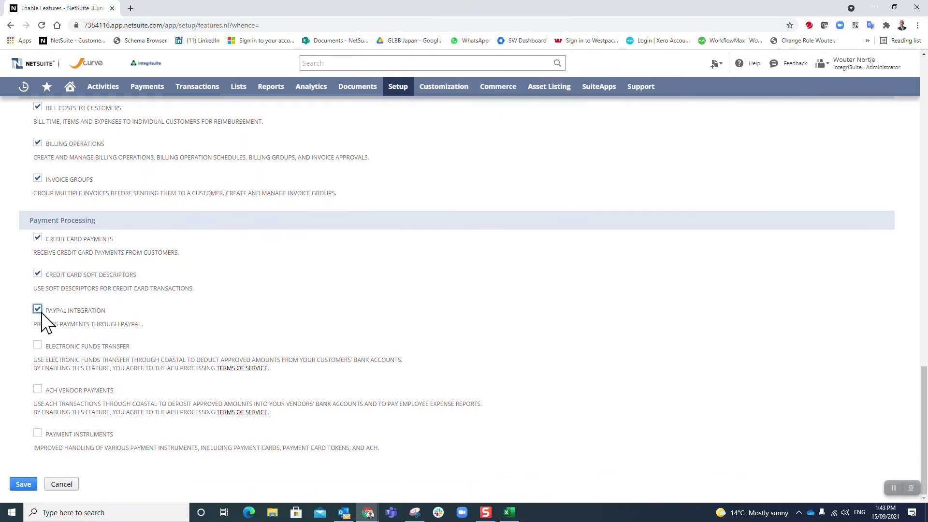
click(38, 345)
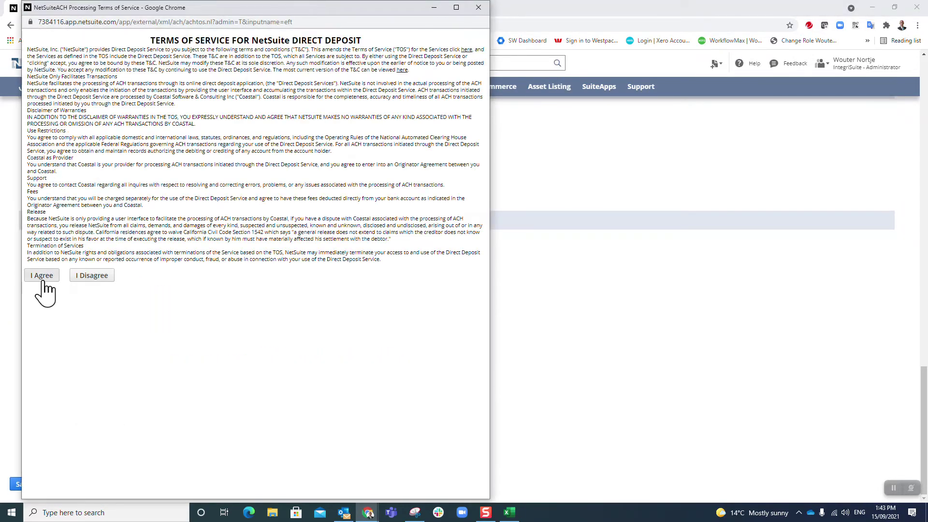
click(42, 276)
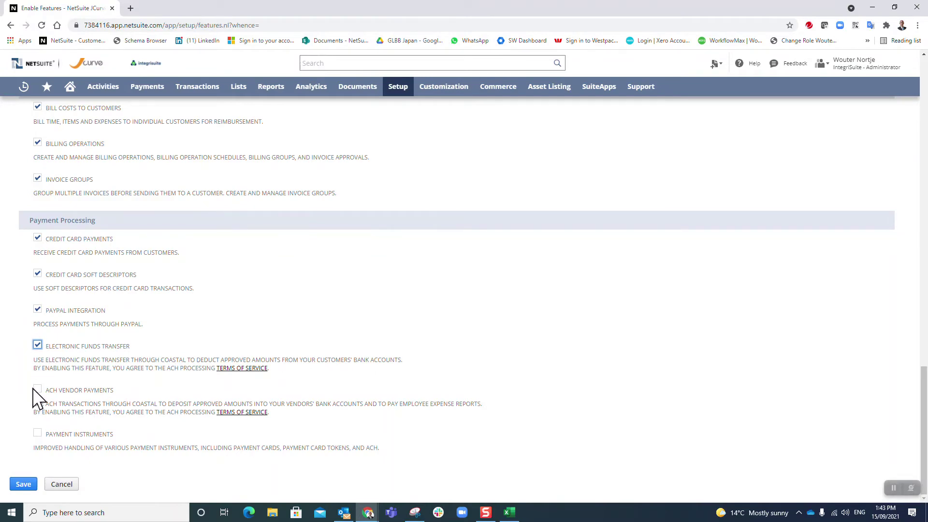
click(35, 390)
click(39, 275)
click(38, 432)
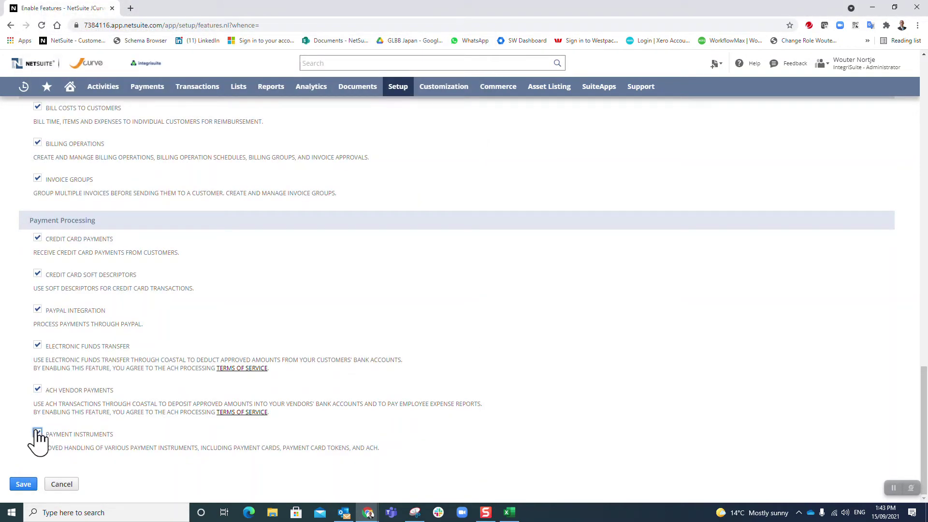
click(22, 485)
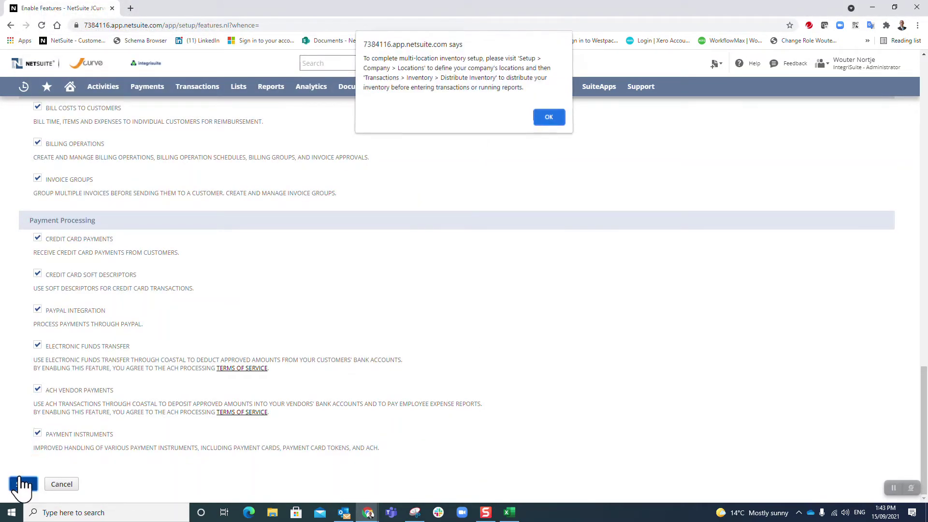
click(543, 118)
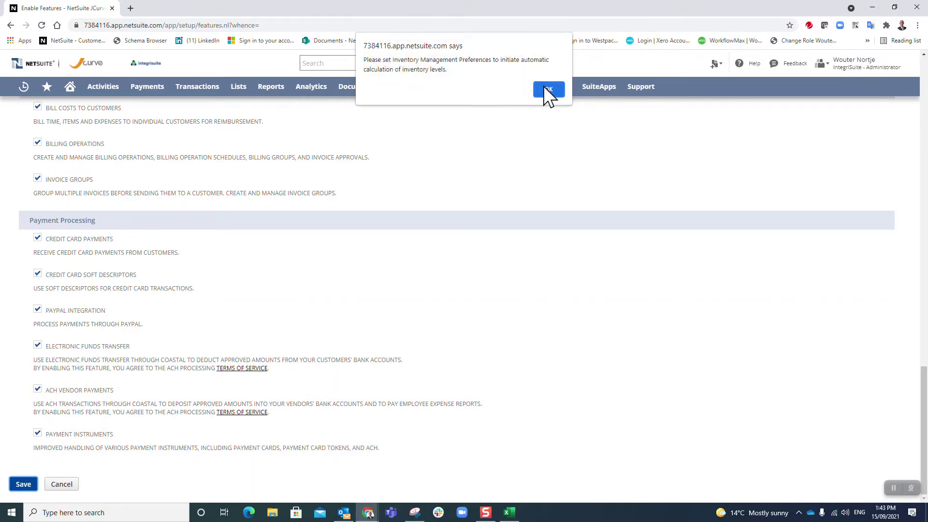
click(546, 88)
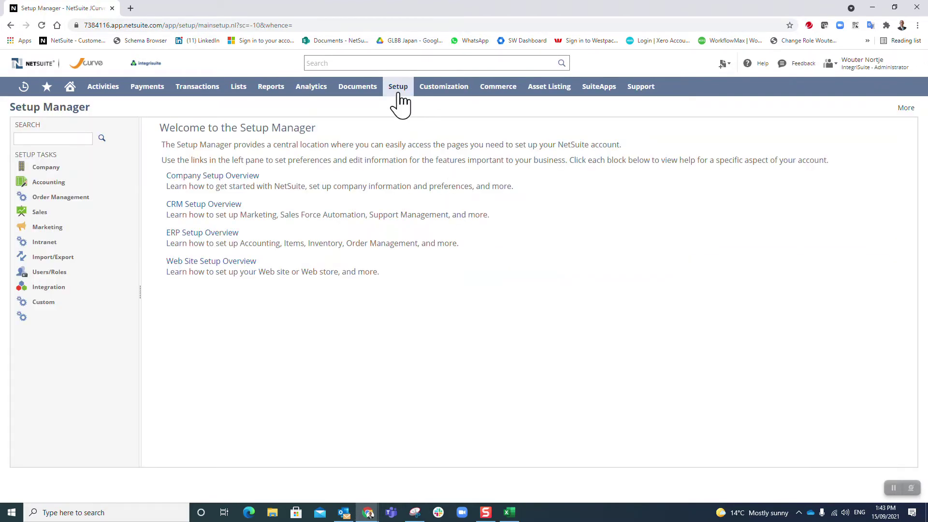
Reopen Setup > Company > Enable Features on the Items & Inventory subtab.
mouse_move(396, 96)
mouse_move(413, 127)
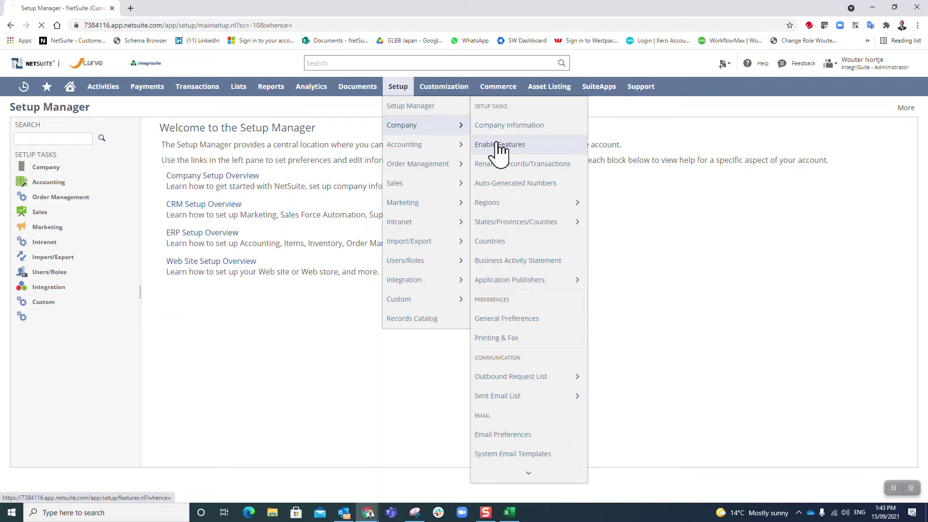
click(485, 151)
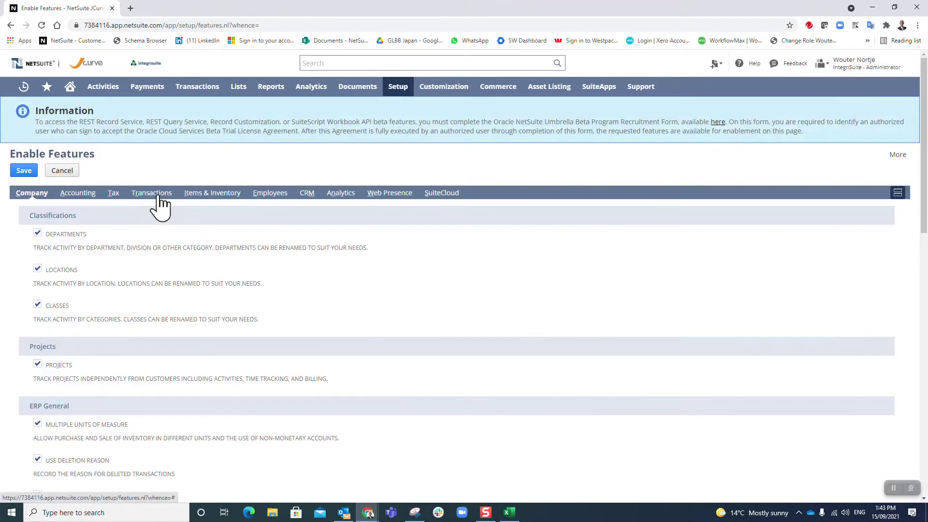
click(200, 193)
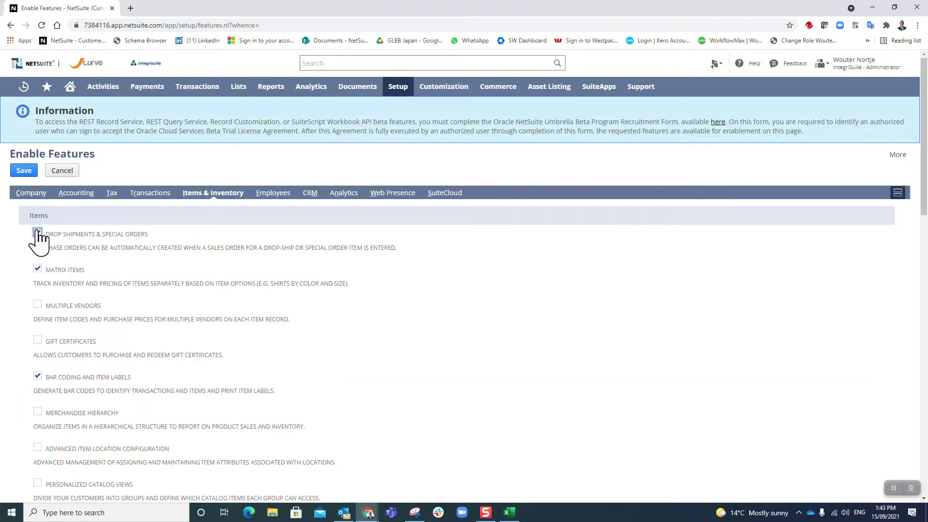
Turn on Multiple Vendors, Gift Certificates, Merchandise Hierarchy and Advanced Item Location Configuration, accepting SuiteCloud terms.
scroll(48, 241, down, 3)
click(37, 161)
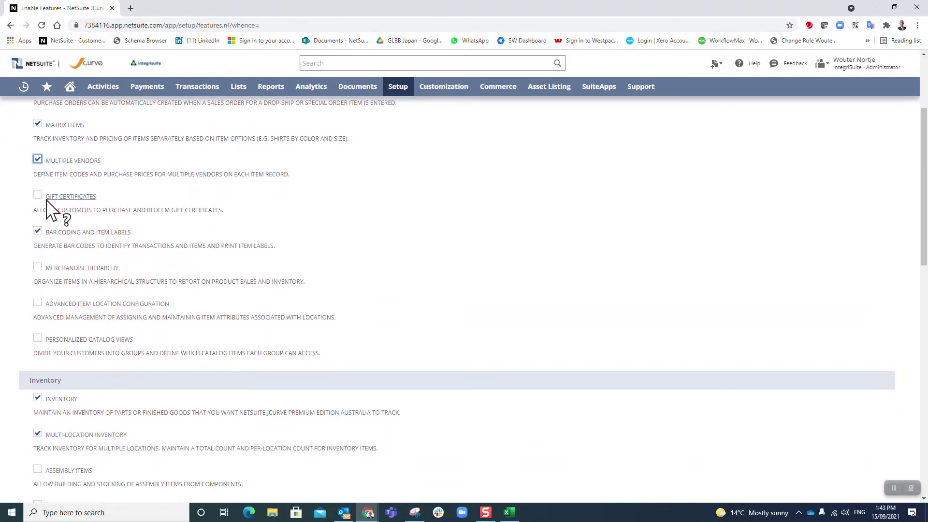
click(38, 197)
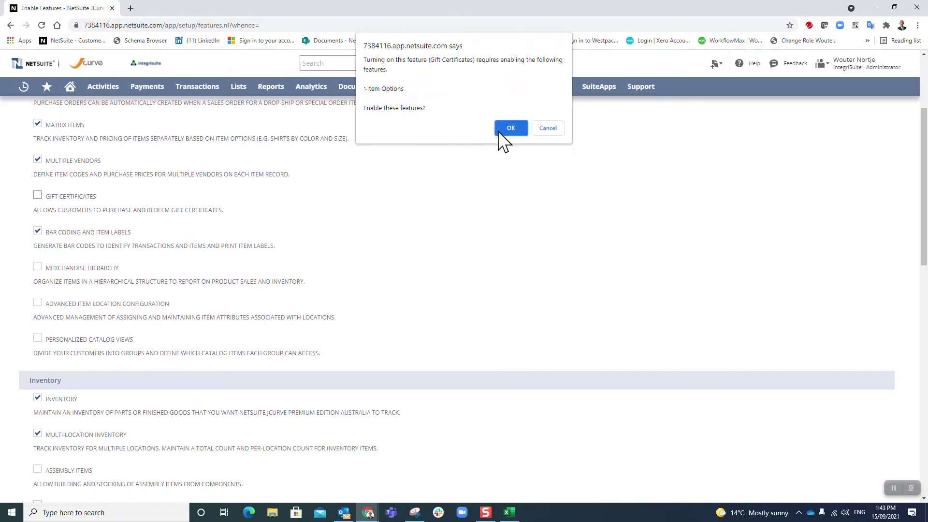
click(503, 125)
scroll(77, 353, down, 20)
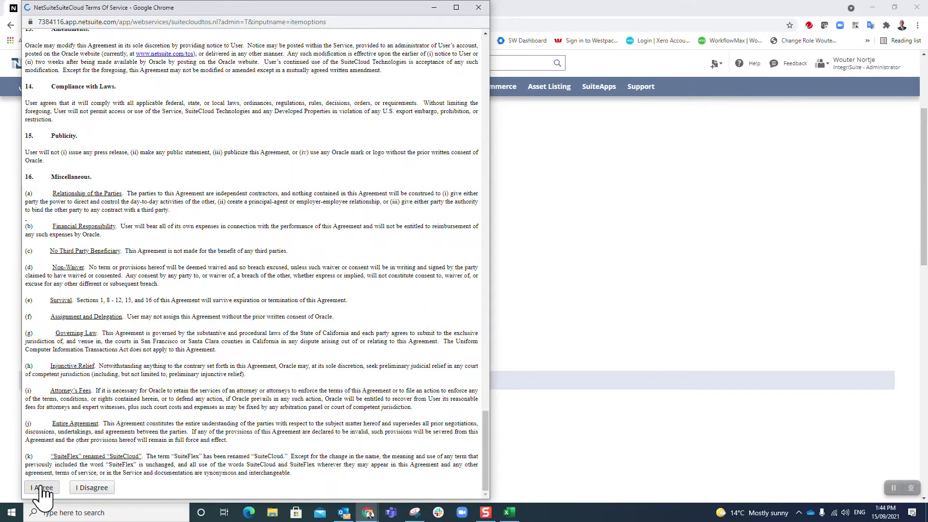
click(42, 488)
click(37, 267)
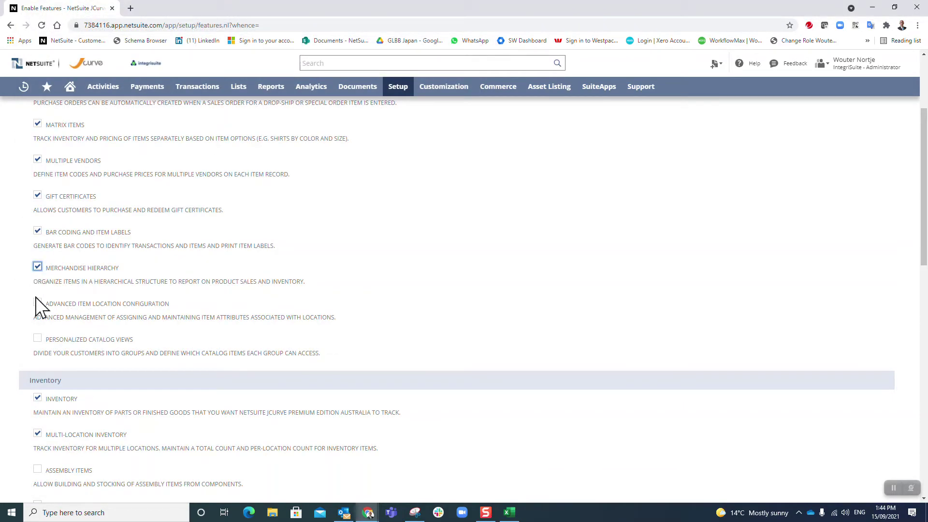
click(37, 302)
Enable Assembly Items, Advanced Bill of Materials, Bin Management and Advanced Bin/Numbered Inventory Management.
scroll(182, 274, down, 9)
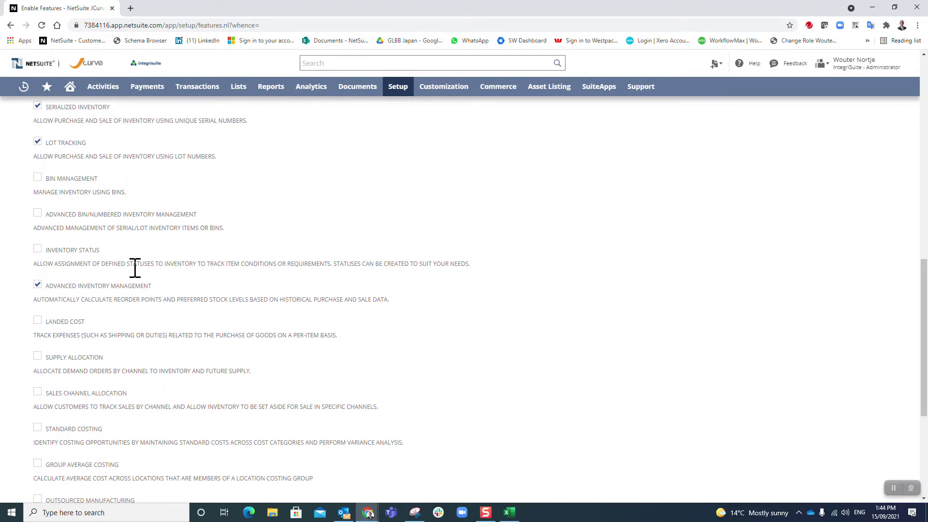
scroll(114, 263, up, 5)
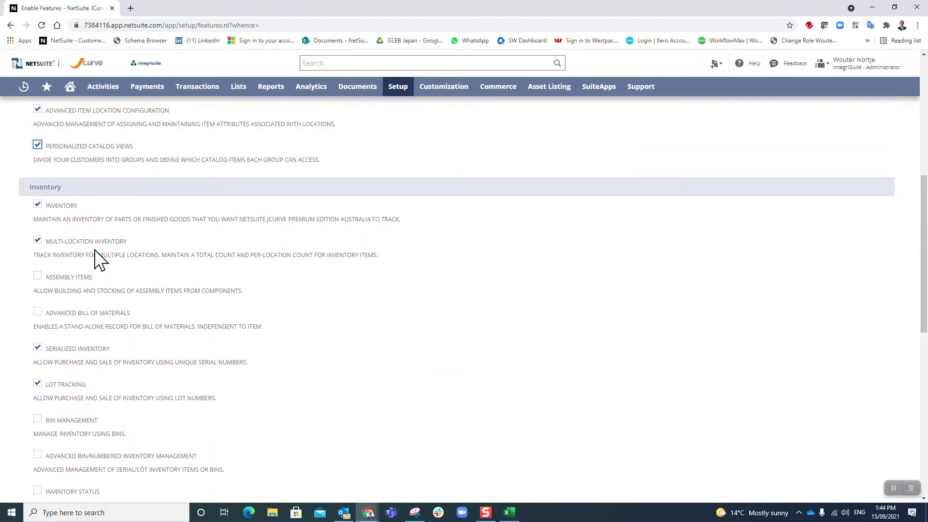
click(38, 276)
click(37, 312)
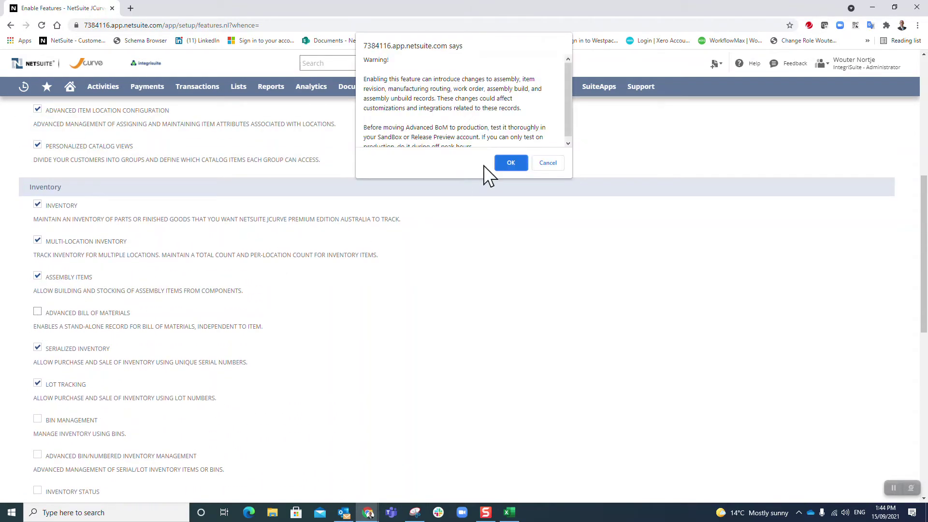
click(511, 163)
scroll(145, 310, down, 3)
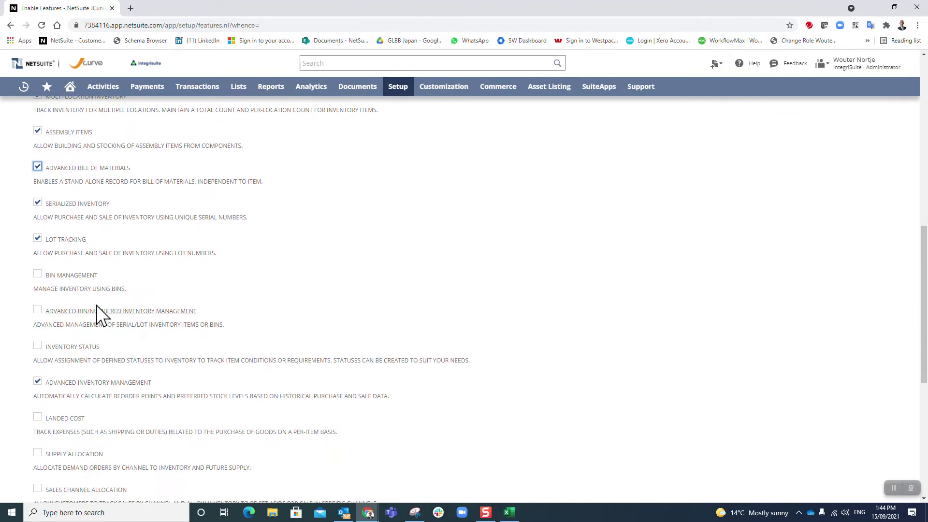
click(37, 274)
click(37, 309)
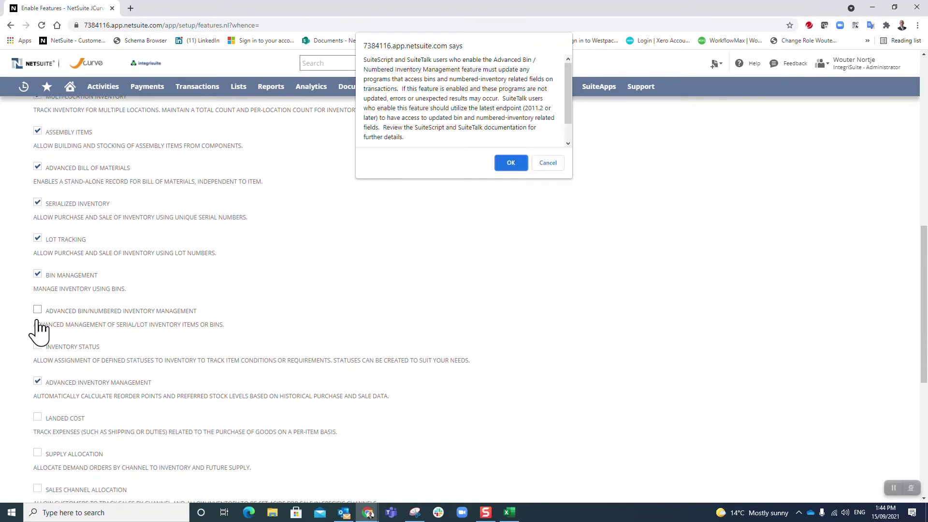
click(513, 164)
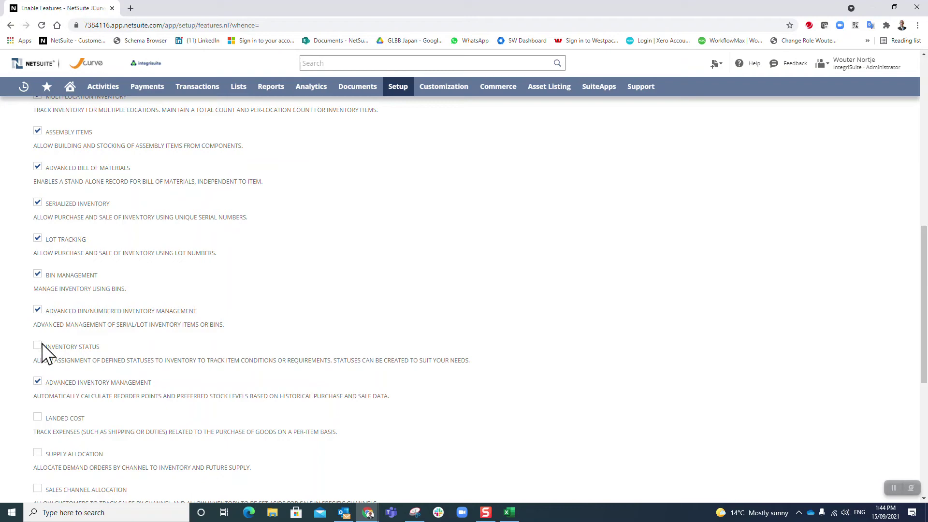
Attempt Supply Allocation and Sales Channel Allocation, dismissing the alerts and leaving both off.
scroll(47, 342, down, 6)
scroll(39, 227, up, 3)
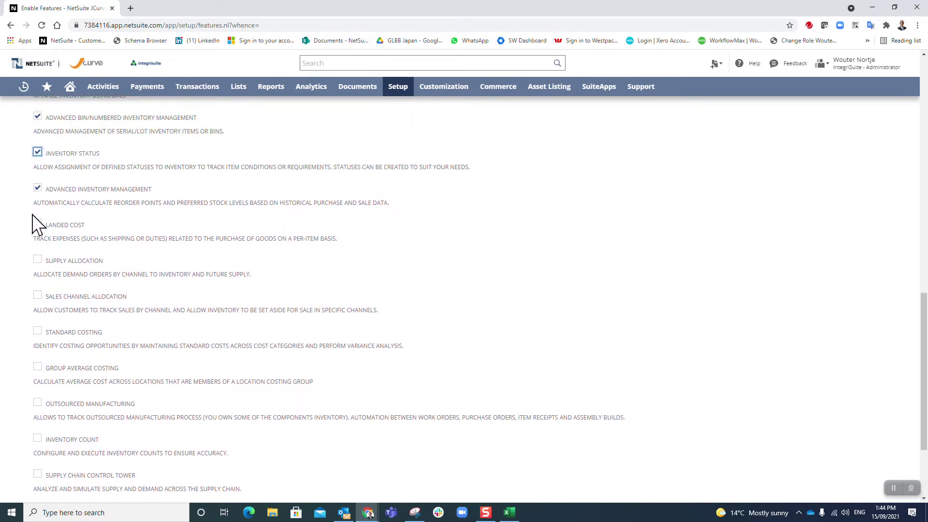
click(38, 260)
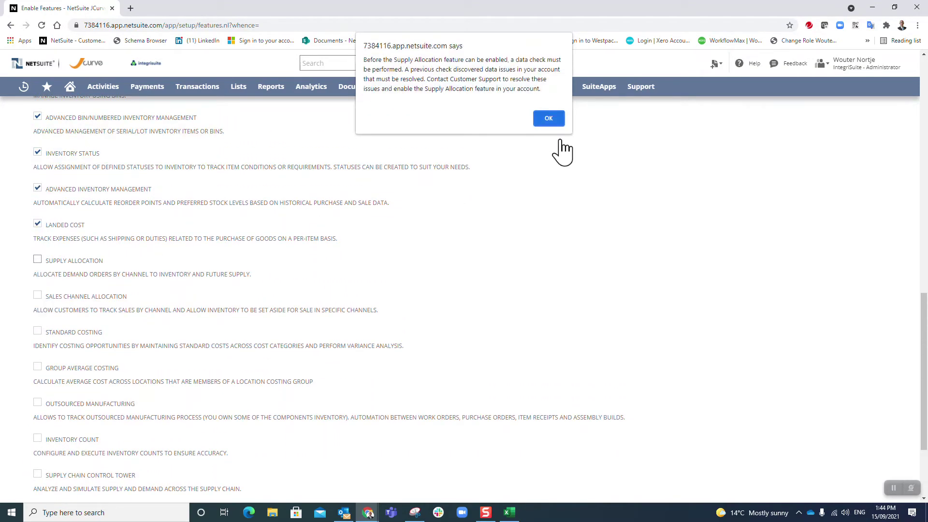
click(555, 119)
click(37, 260)
click(544, 117)
click(37, 260)
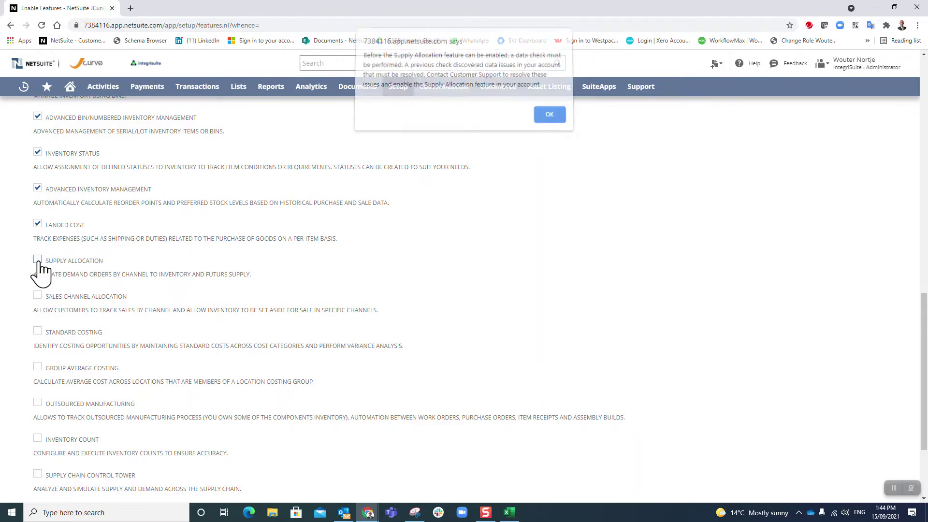
click(546, 118)
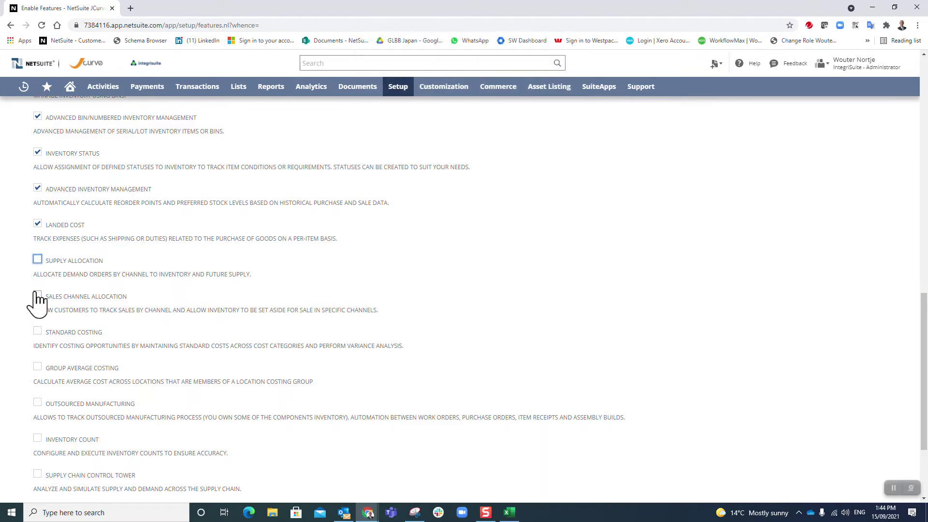
click(37, 294)
click(508, 128)
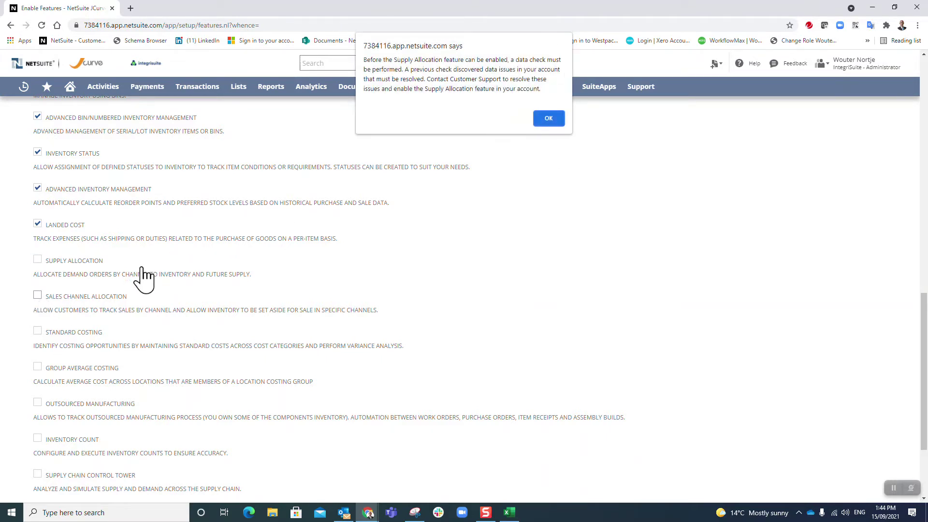
click(543, 120)
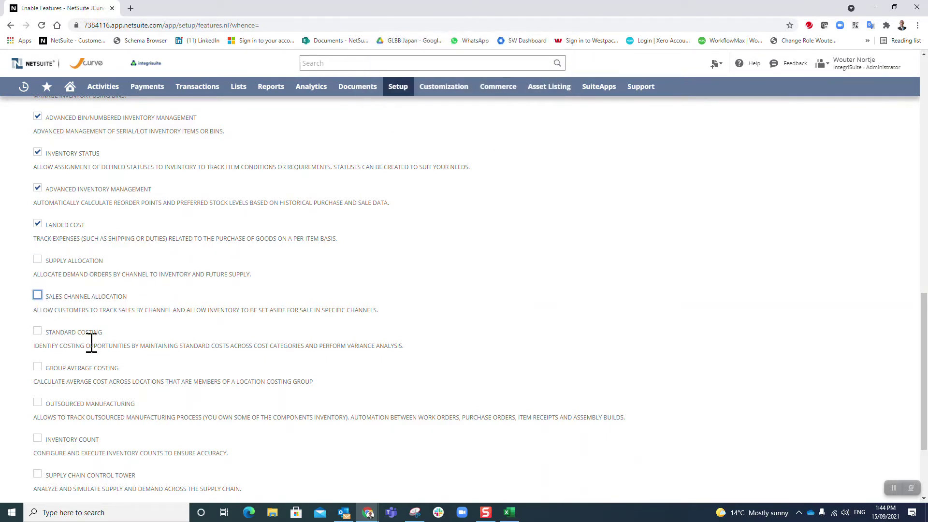
Enable Standard Costing, Group Average Costing, Outsourced Manufacturing, Inventory Count and Supply Chain Control Tower, then save.
click(37, 332)
click(37, 367)
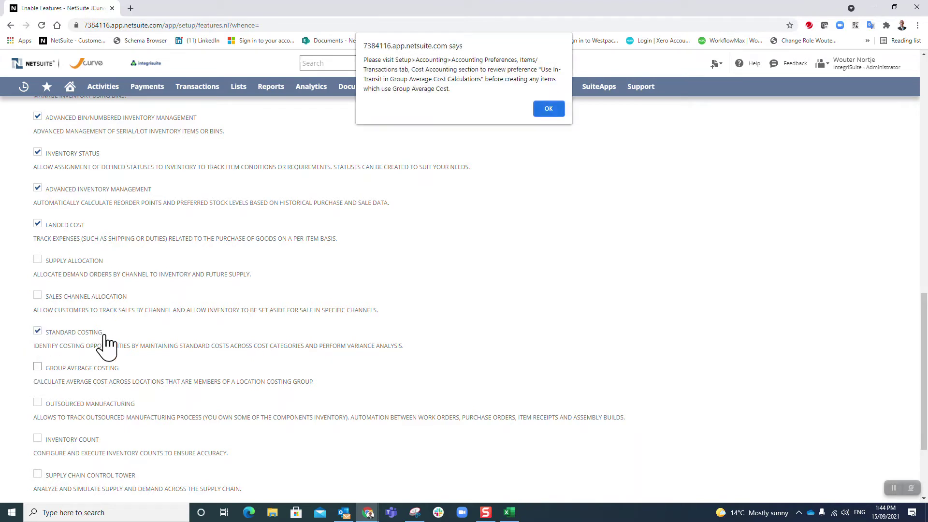
click(560, 107)
scroll(20, 314, down, 3)
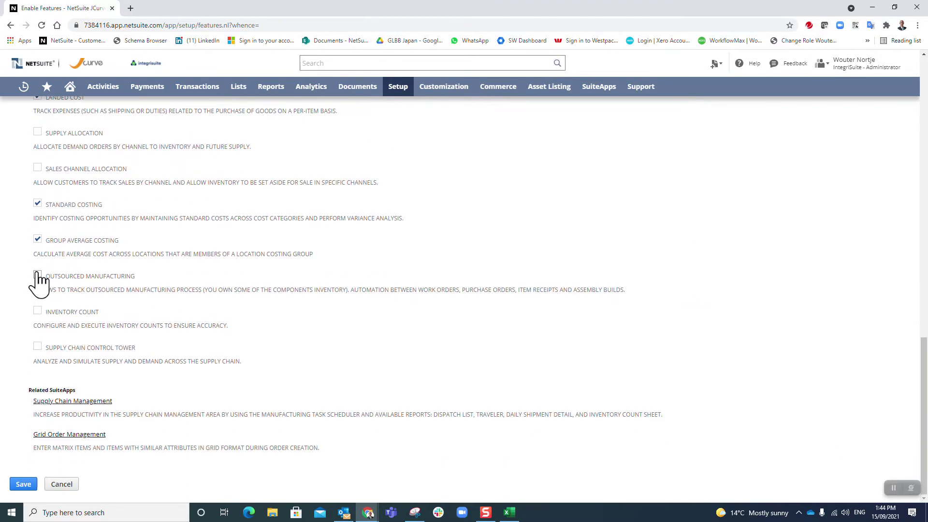
click(37, 275)
click(38, 310)
click(37, 346)
click(23, 484)
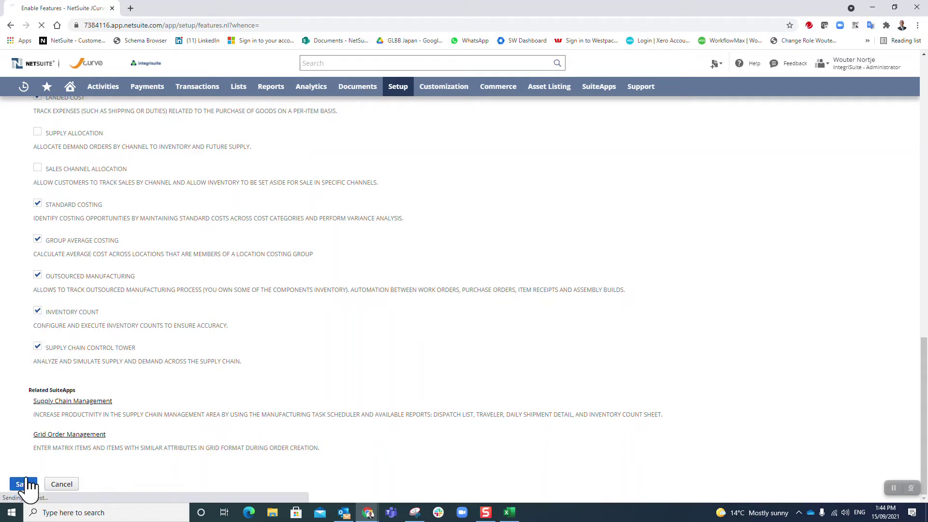
scroll(306, 231, up, 15)
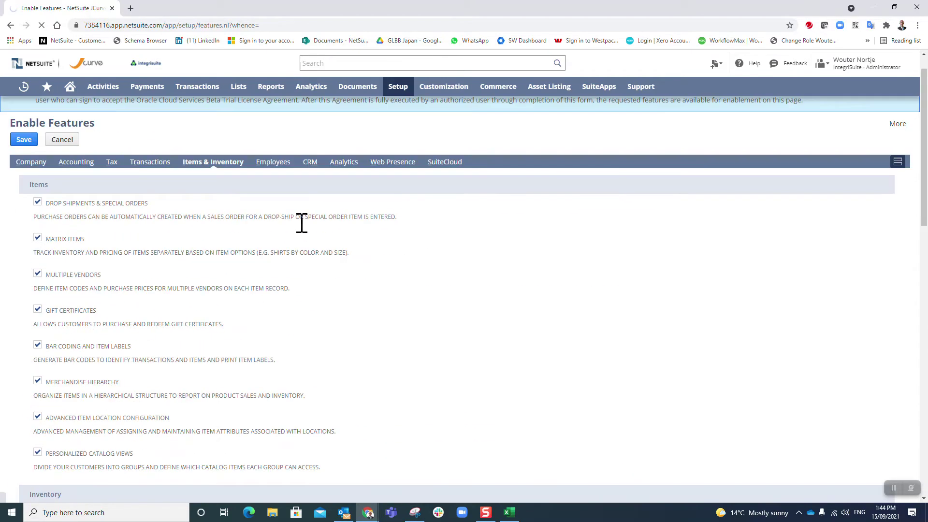
click(397, 90)
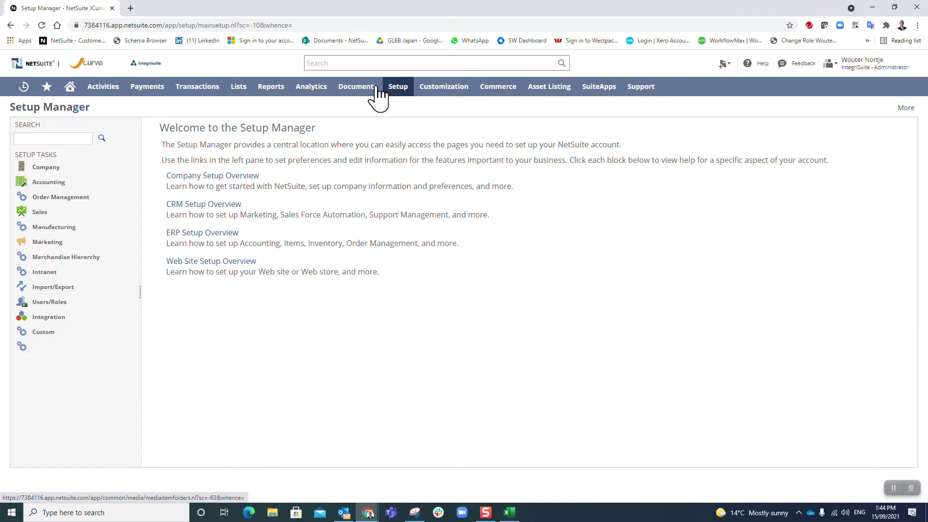
Reopen Enable Features on the Employees subtab and enable Billing Rate Cards.
mouse_move(400, 91)
mouse_move(411, 131)
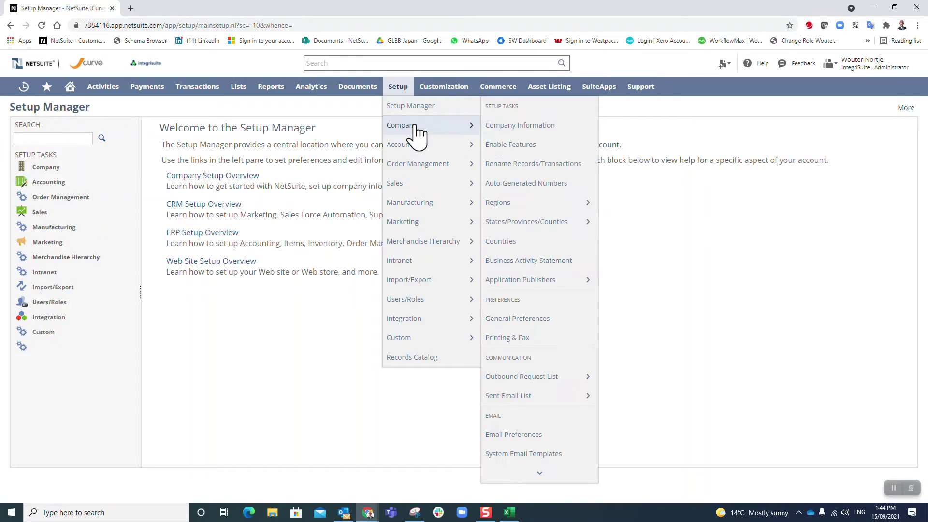
click(507, 145)
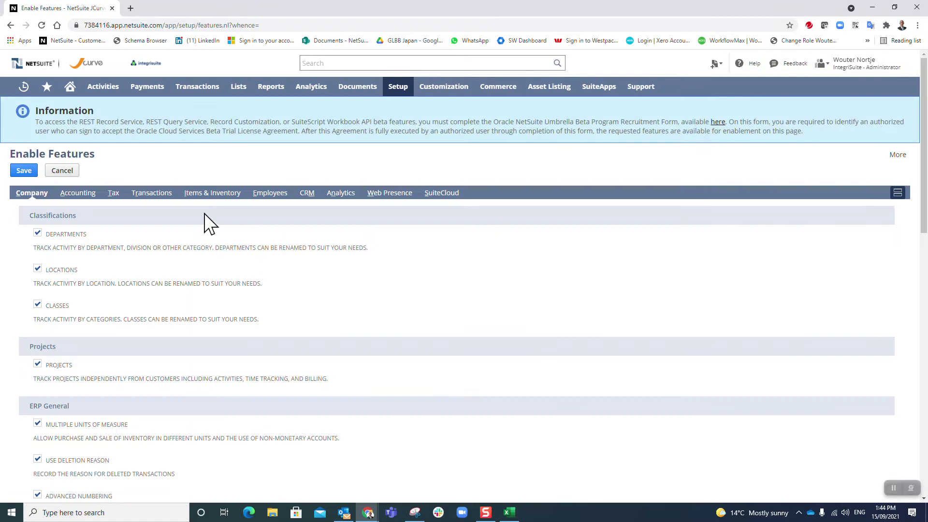
click(263, 193)
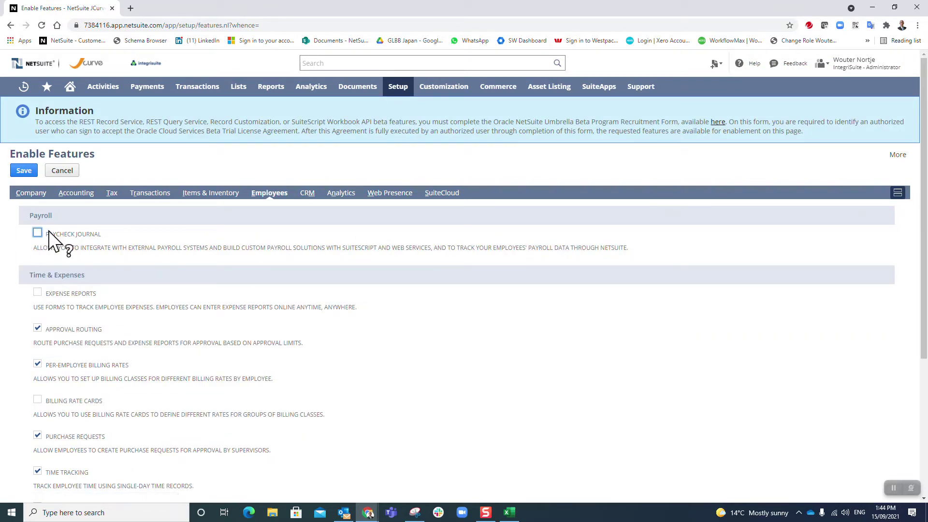
scroll(48, 231, down, 2)
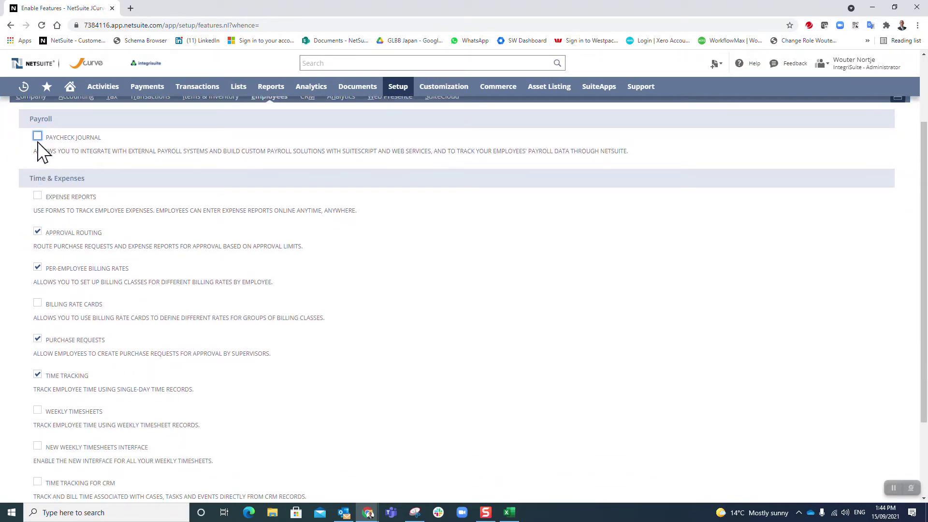
click(38, 195)
Enable Weekly Timesheets with the new interface, Time Tracking for CRM and Global Permissions, then save.
scroll(141, 300, down, 2)
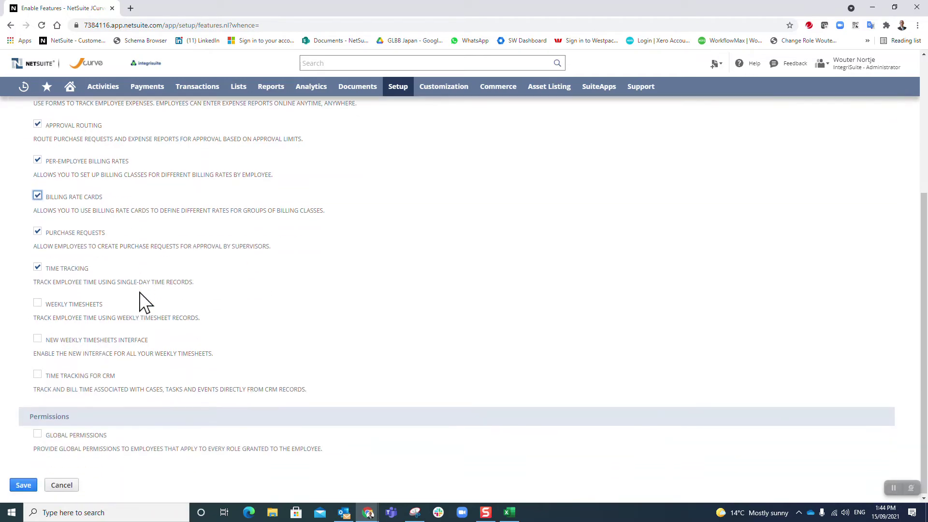
click(37, 303)
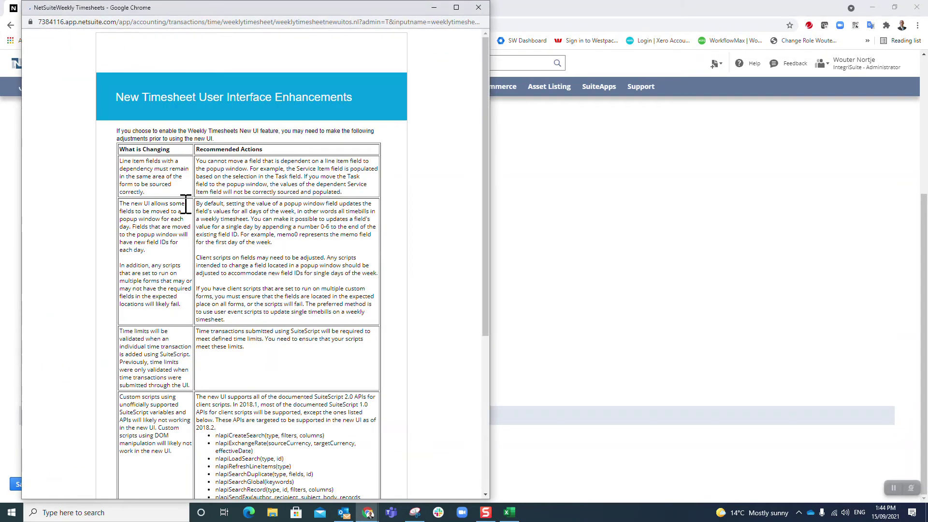
scroll(186, 205, down, 10)
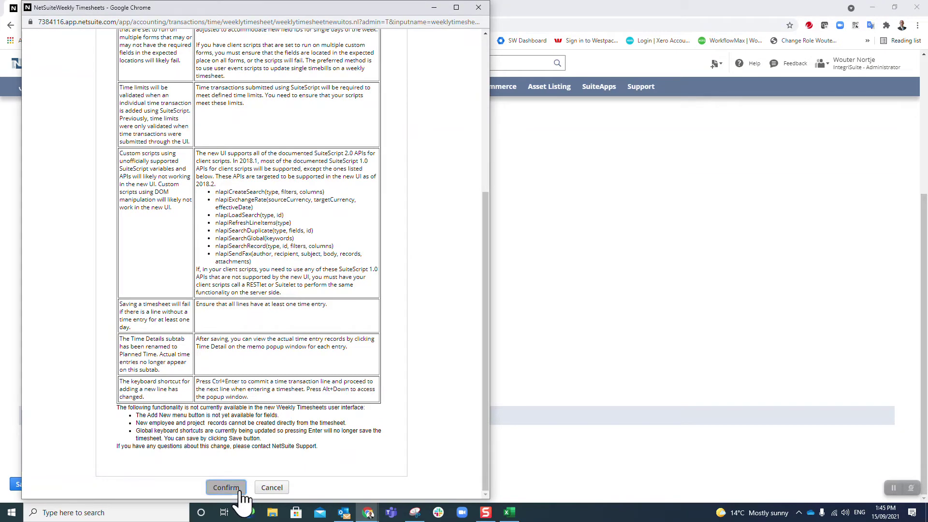
click(239, 488)
click(37, 373)
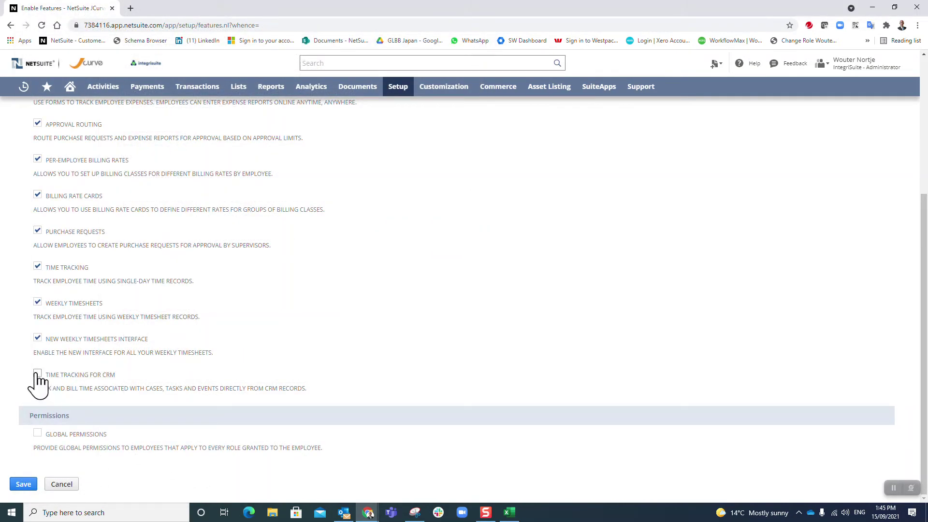
click(38, 433)
click(23, 484)
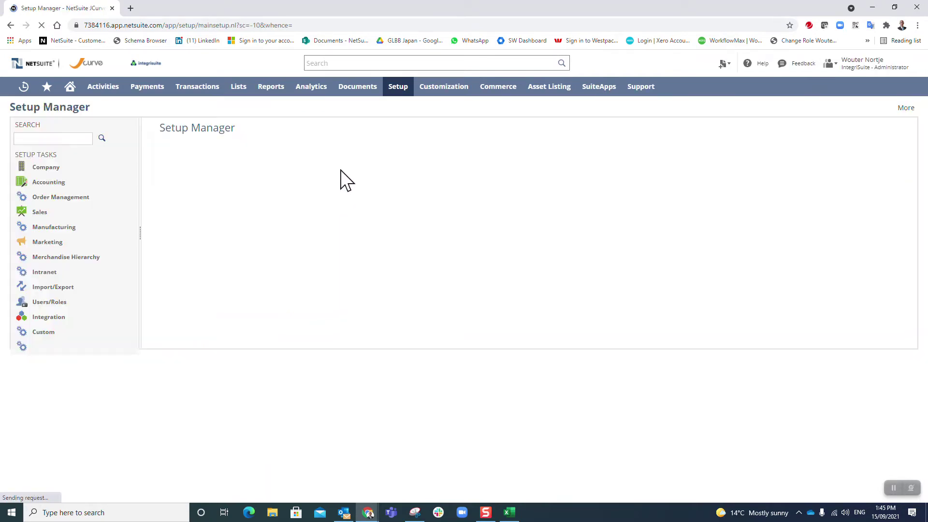
Reopen Enable Features on CRM and enable Customer Support and Service and Marketing Automation, accepting mass e-mail terms.
mouse_move(395, 91)
mouse_move(407, 125)
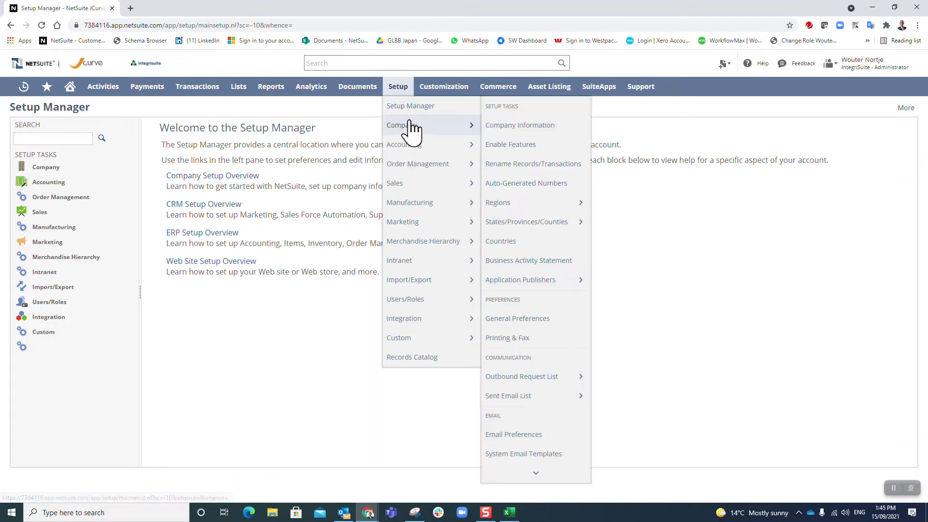
click(509, 144)
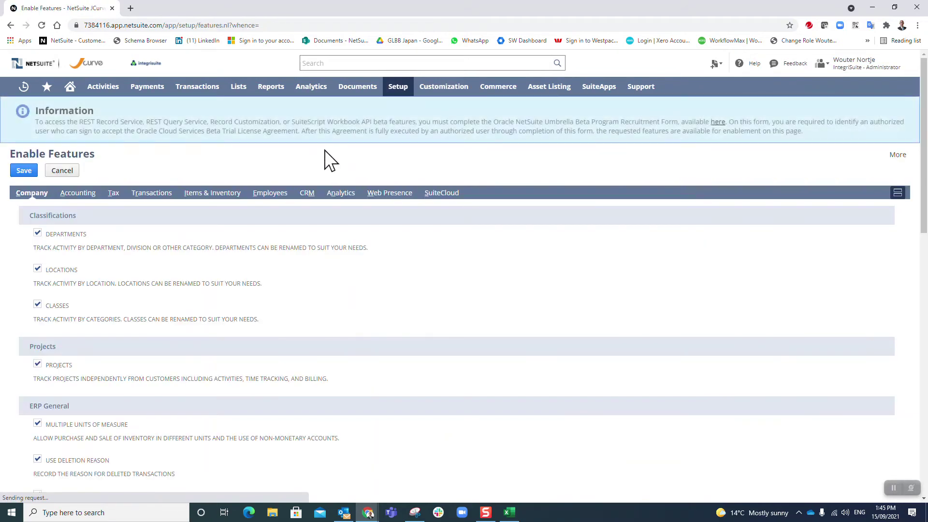
click(309, 194)
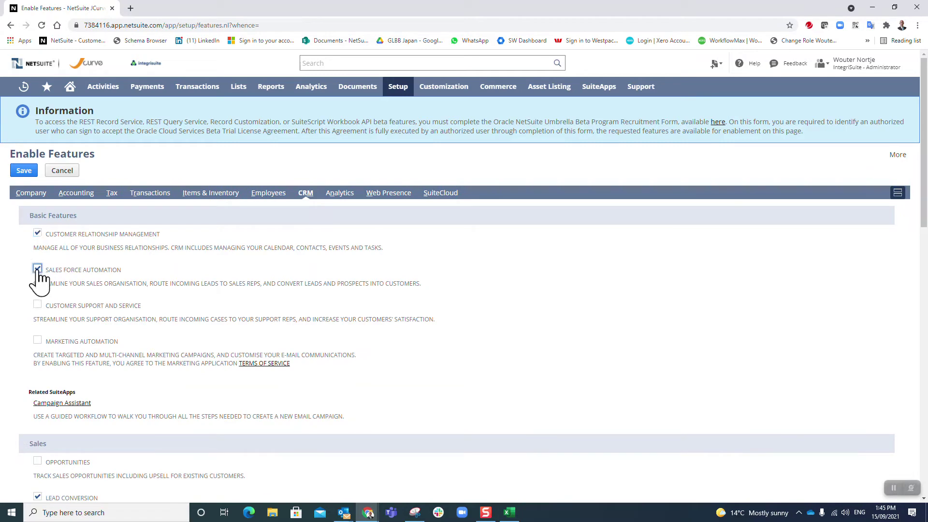
click(37, 304)
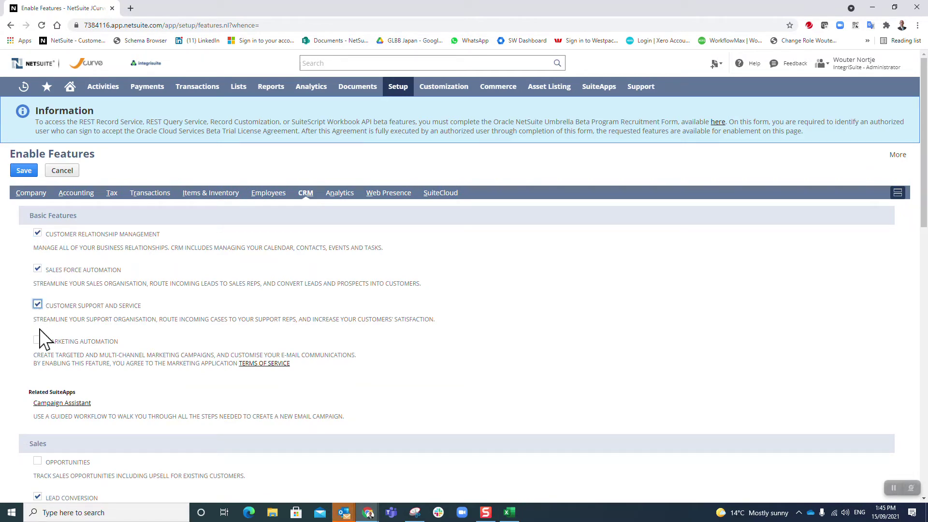
click(37, 340)
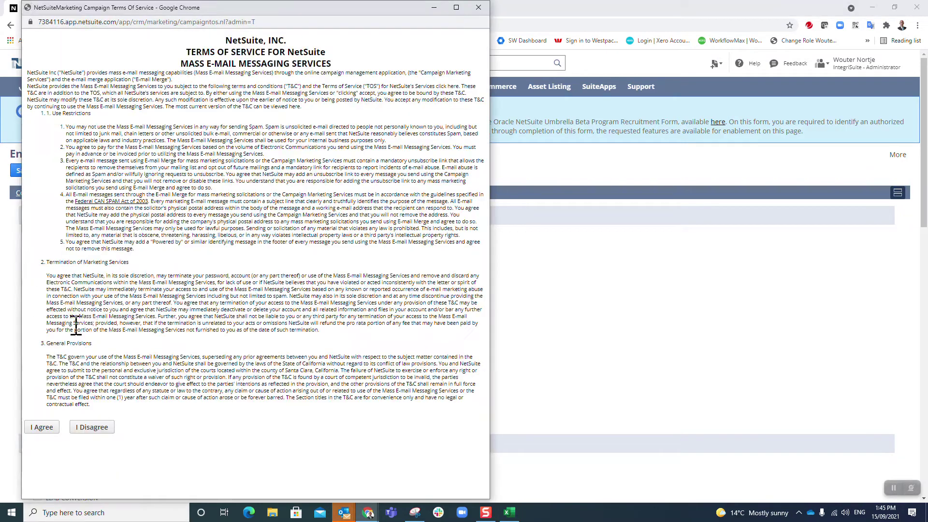
click(43, 427)
Turn on Opportunities, Team Selling, Historical Metrics, Email Case Capture, Automated Case Escalation and Help Desk.
scroll(45, 299, down, 5)
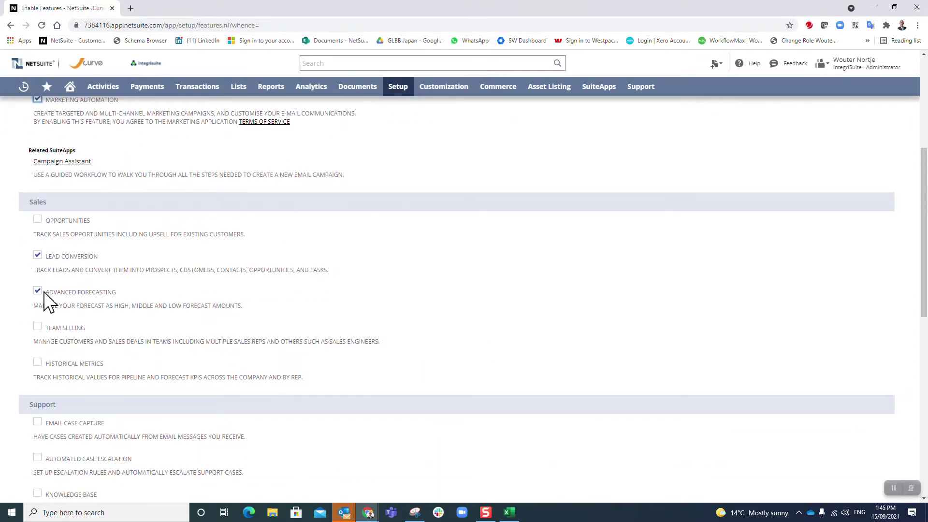
click(37, 219)
click(37, 326)
click(37, 362)
scroll(102, 319, down, 5)
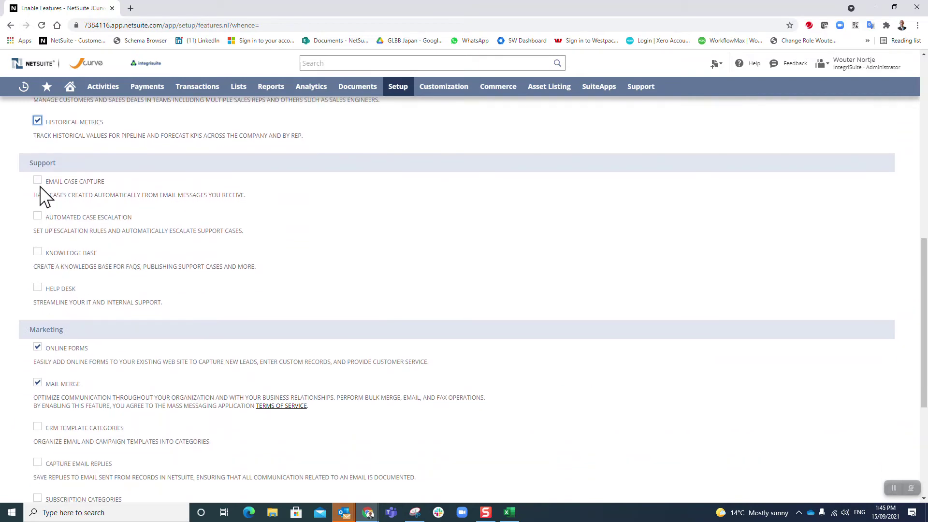
click(37, 180)
click(37, 216)
click(37, 288)
Enable CRM Template Categories, Subscription Categories, Sales Campaigns, Partner Relationship Management and Multi-Partner Management, then save.
scroll(49, 290, down, 4)
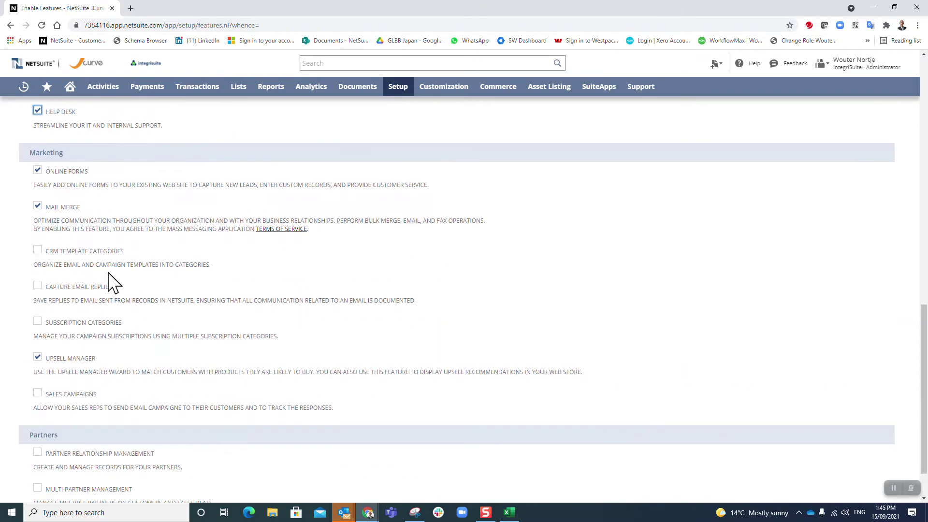
click(38, 233)
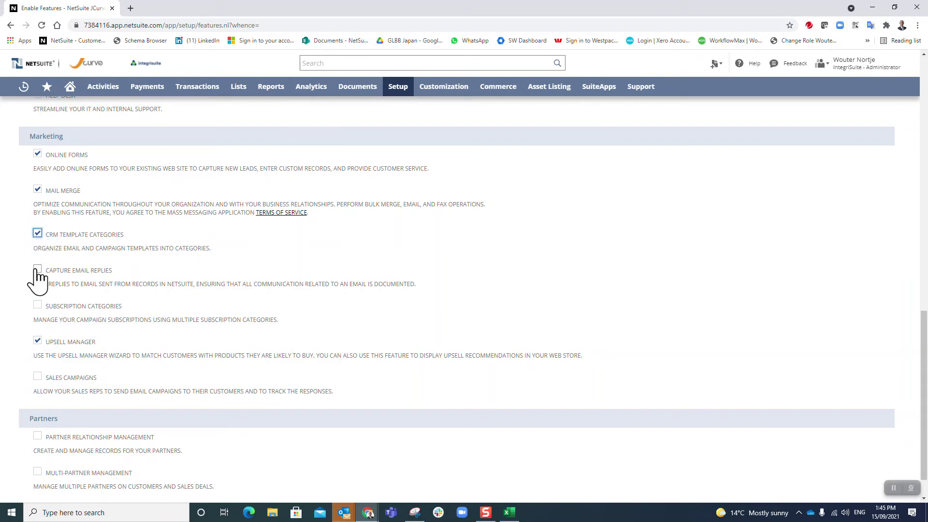
click(37, 304)
scroll(106, 285, down, 1)
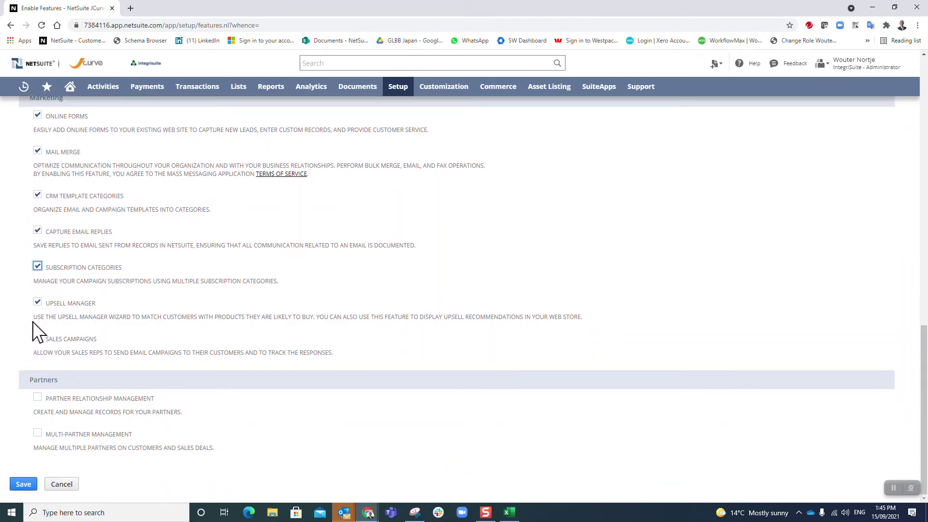
click(38, 338)
click(37, 397)
click(38, 432)
click(22, 483)
scroll(416, 249, up, 10)
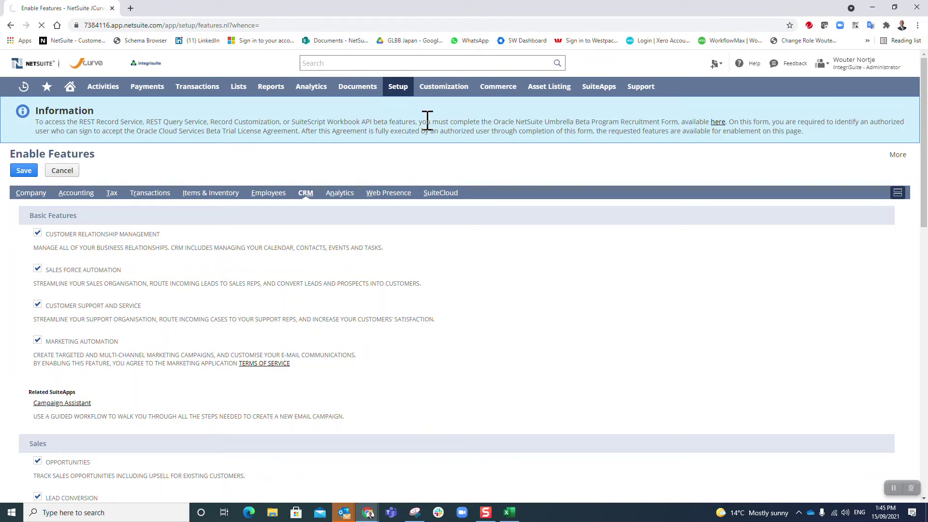
Scroll down the Setup Manager page after the CRM features are saved.
scroll(429, 151, down, 10)
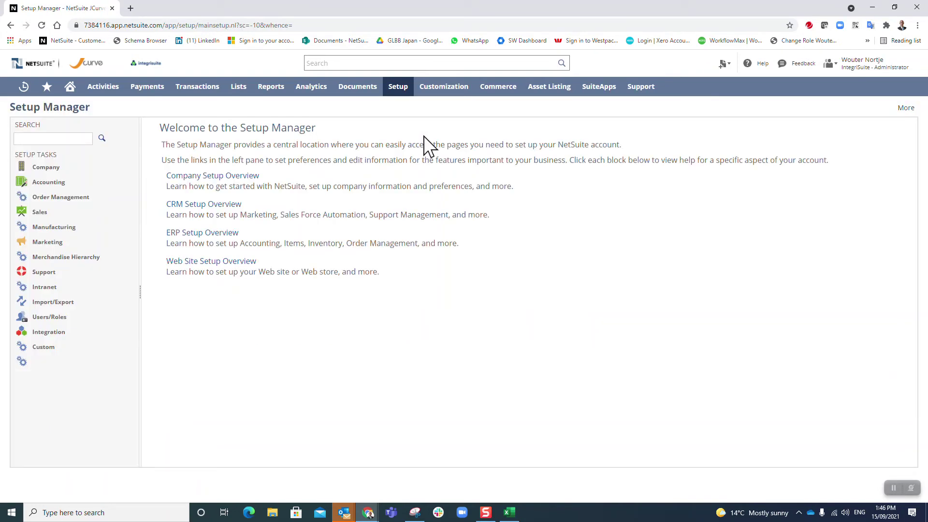
Reopen Enable Features and turn on Supply Chain Predicted Risks under Analytics, agreeing to its terms.
mouse_move(397, 92)
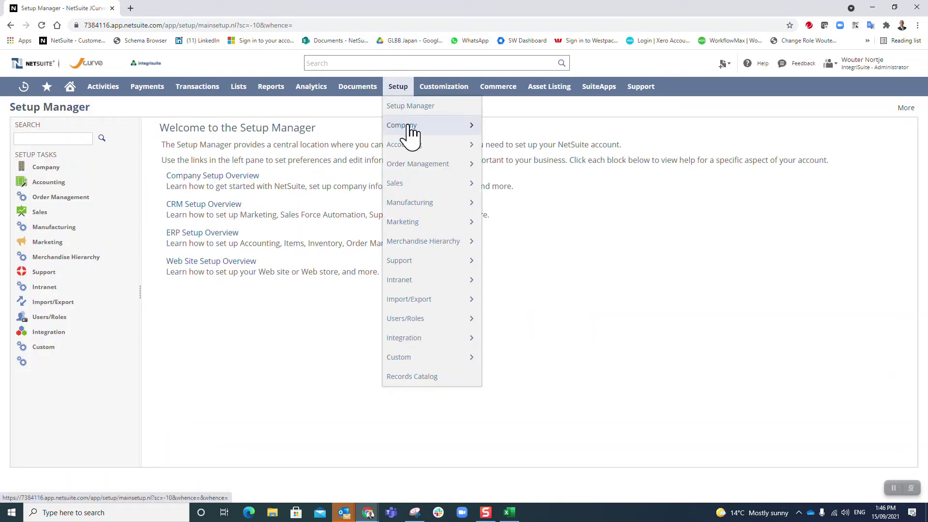
mouse_move(413, 128)
click(527, 147)
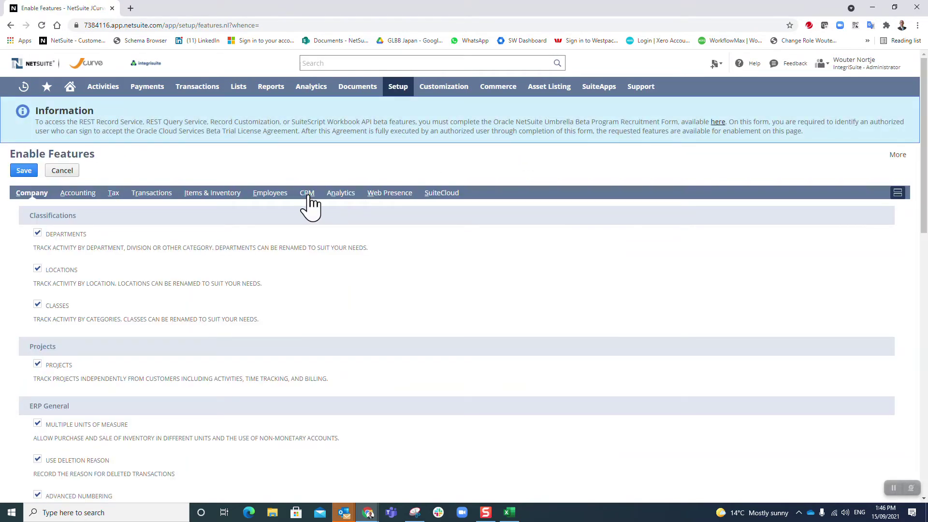
click(341, 195)
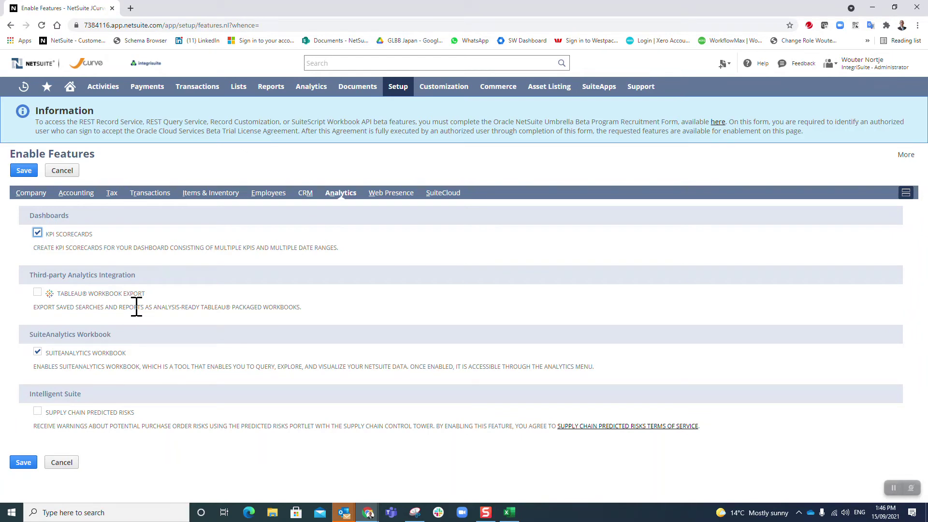
click(37, 411)
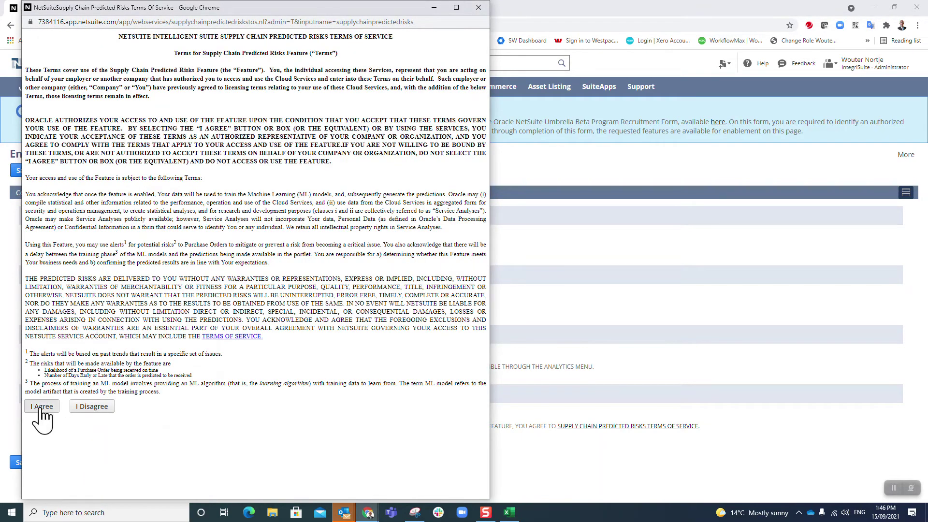
click(42, 407)
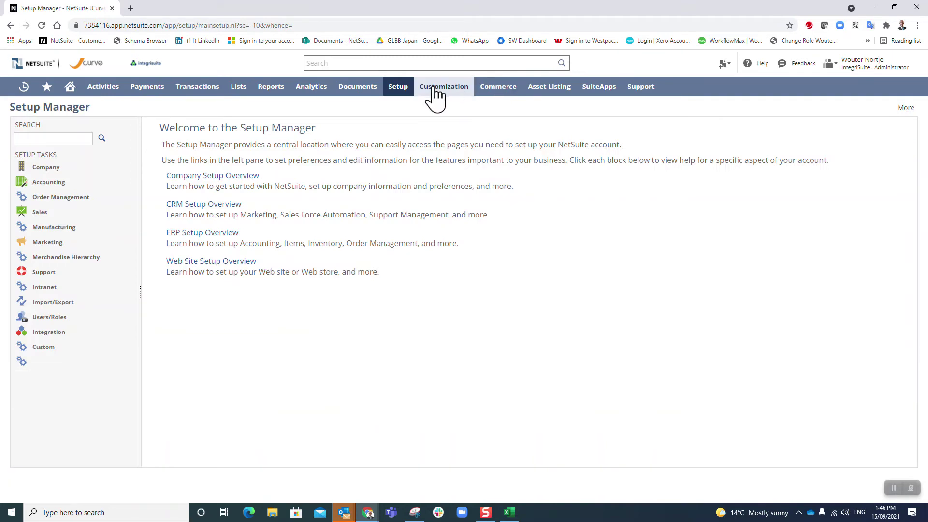
On Web Presence, enable Descriptive URLs, URL Component Aliases and Duplicate Email Management, accepting its terms.
mouse_move(399, 87)
mouse_move(457, 127)
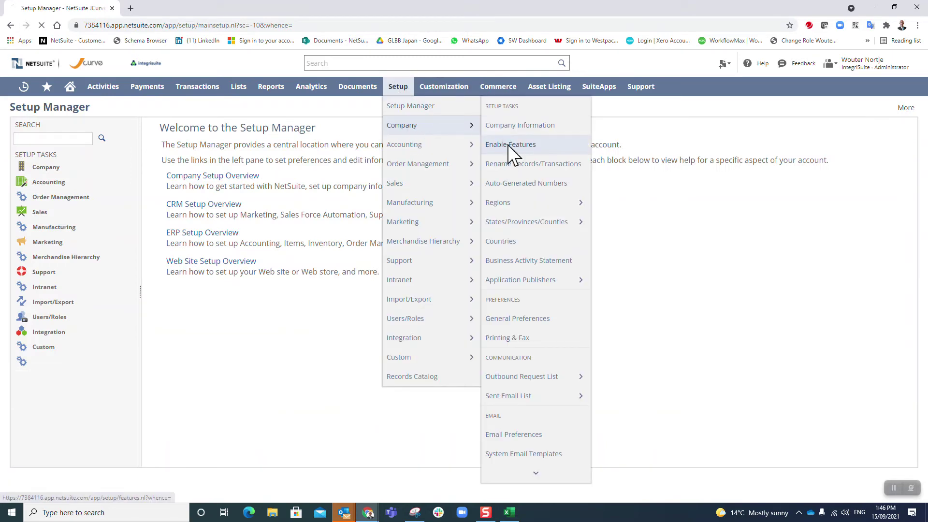
click(489, 147)
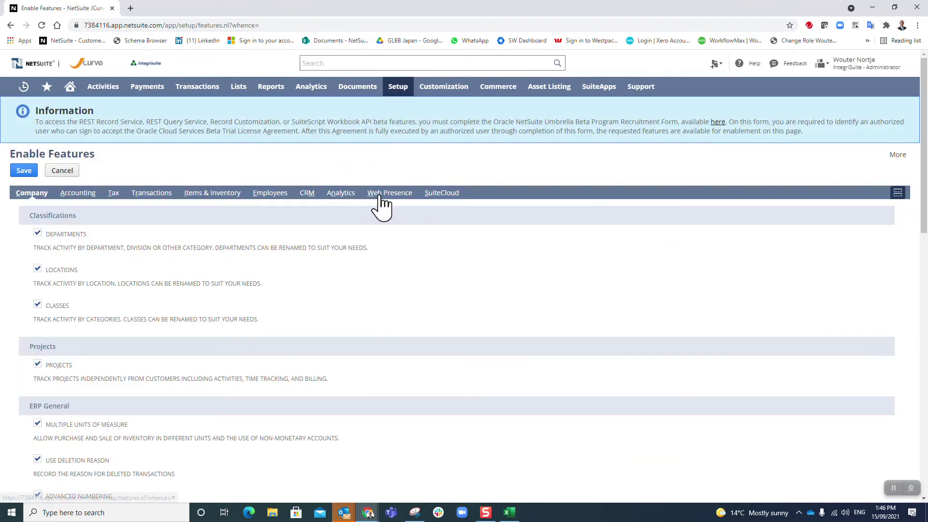
click(392, 193)
click(37, 268)
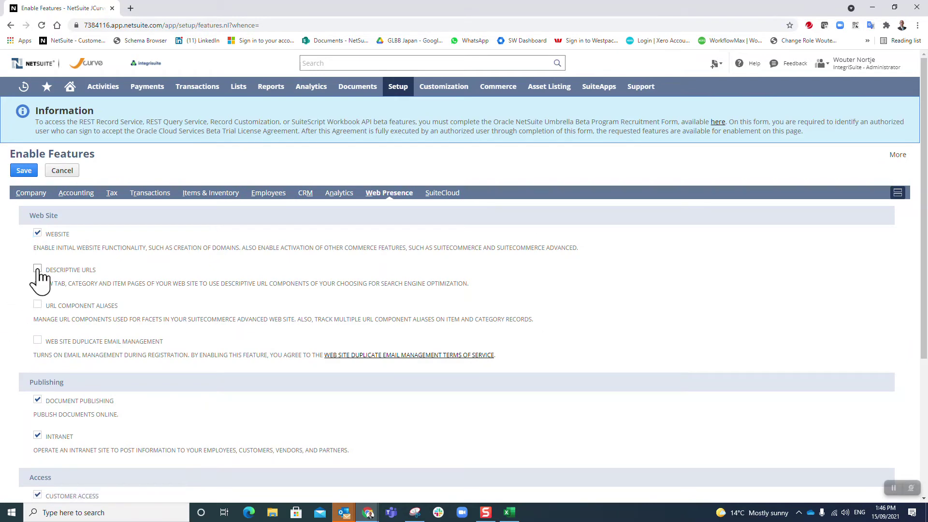
click(38, 305)
click(37, 341)
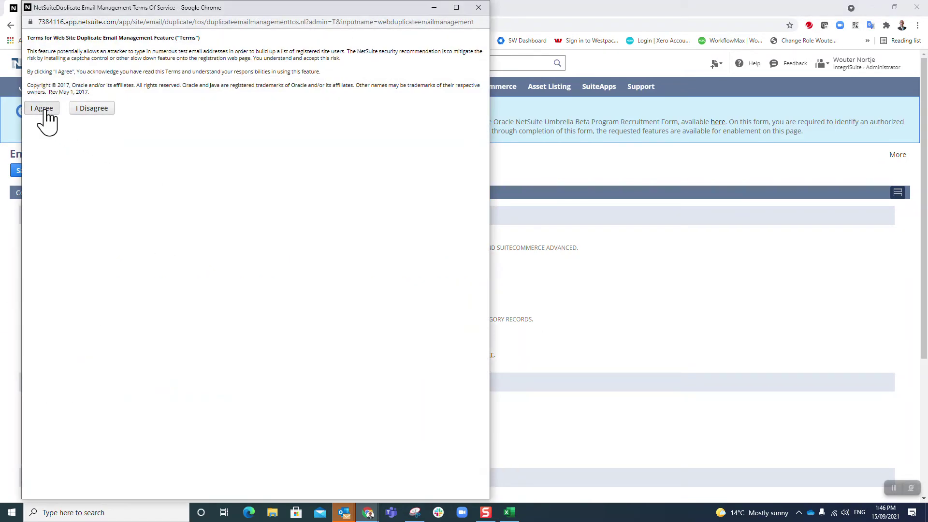
click(43, 111)
Turn on Vendor Access and Partner Access and save the Web Presence features.
scroll(79, 167, down, 4)
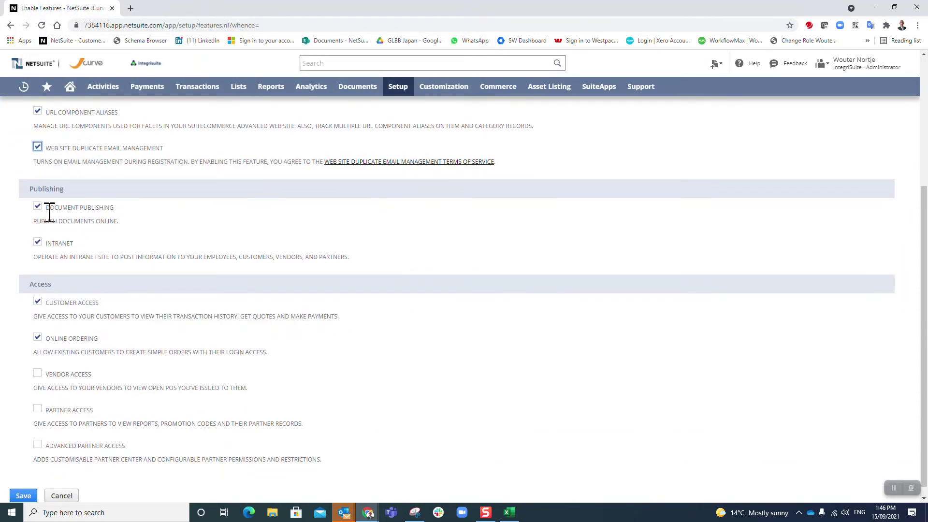
click(37, 373)
click(38, 409)
scroll(72, 440, down, 1)
click(23, 483)
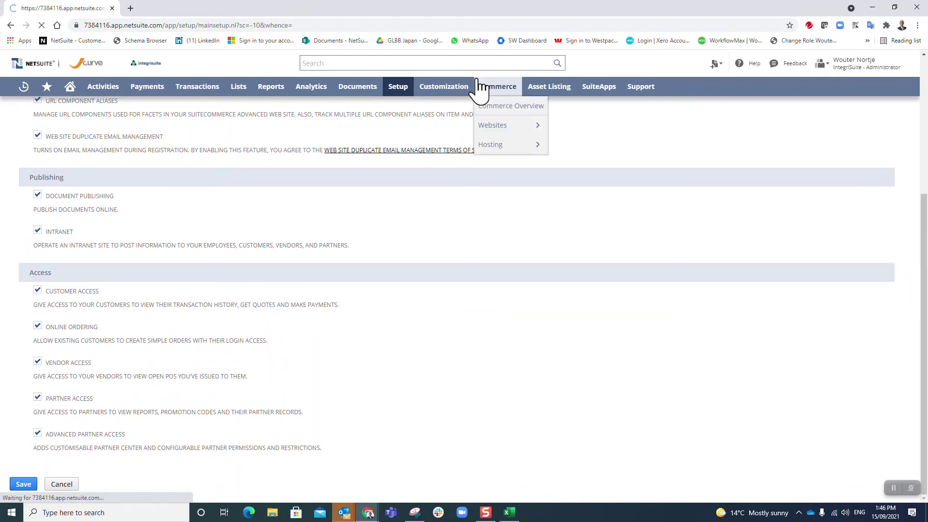
Reopen Enable Features on SuiteCloud and enable Advanced PDF/HTML Templates, accepting the SuiteCloud terms.
mouse_move(394, 91)
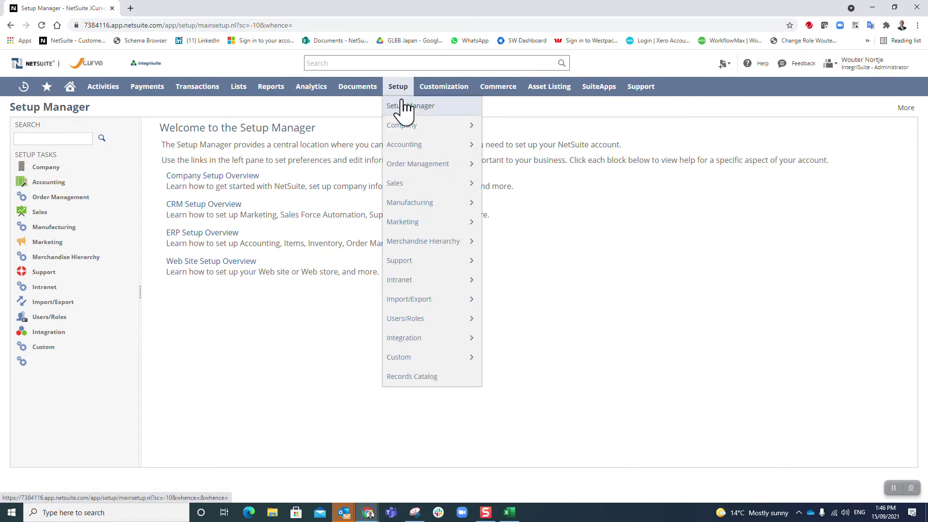
mouse_move(413, 127)
click(511, 145)
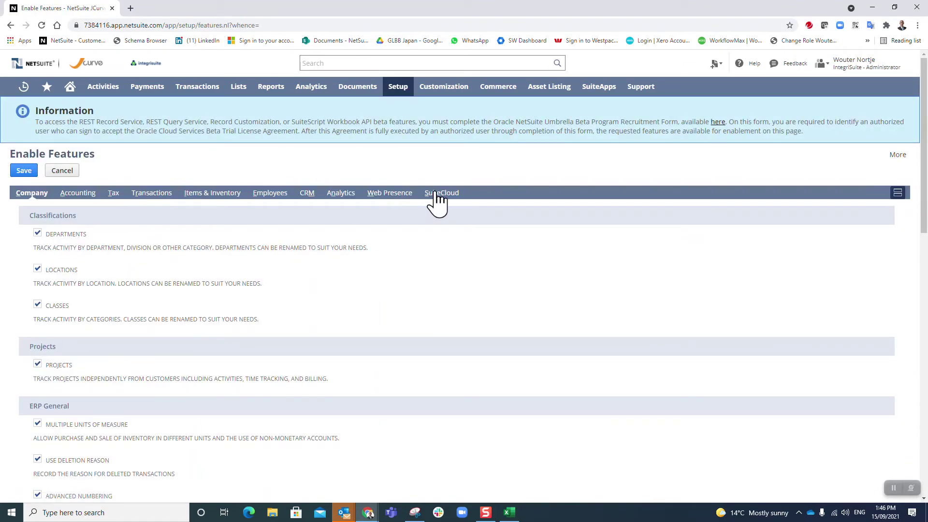
click(437, 194)
scroll(51, 258, down, 2)
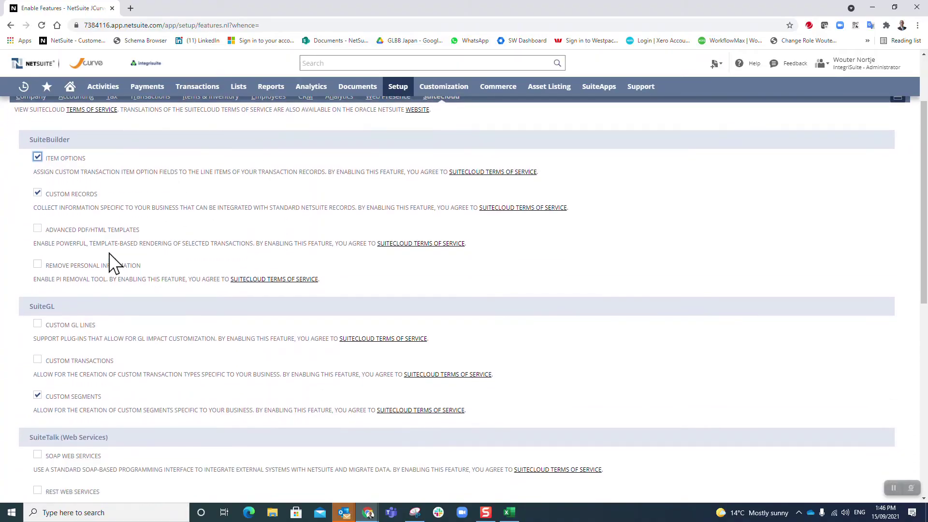
click(35, 230)
scroll(40, 419, down, 15)
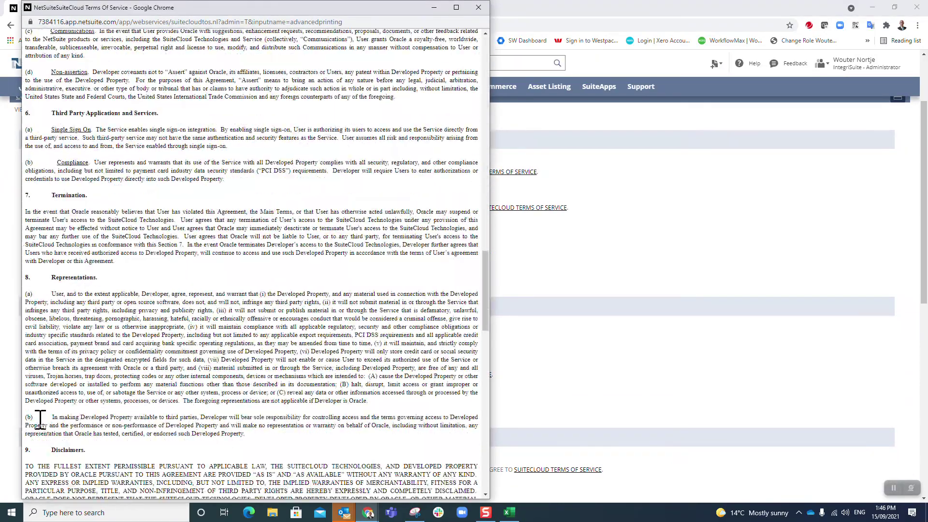
scroll(40, 419, down, 20)
click(44, 487)
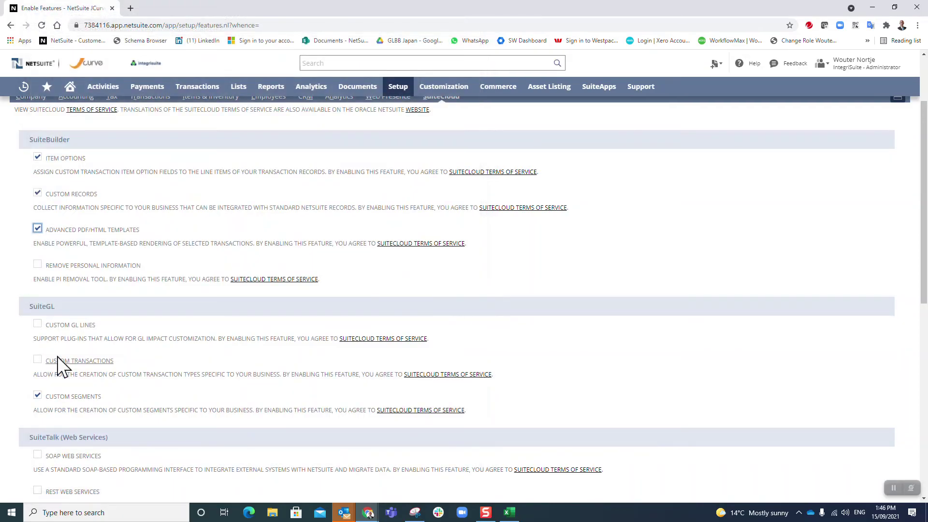
Turn on Remove Personal Information, Custom GL Lines and Custom Transactions, accepting the SuiteCloud terms for each.
click(37, 265)
scroll(39, 273, down, 4)
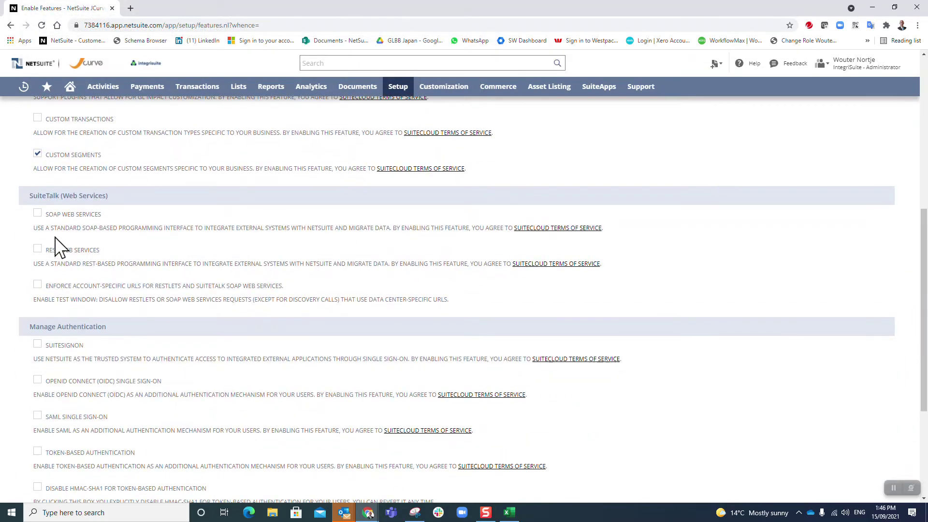
click(37, 131)
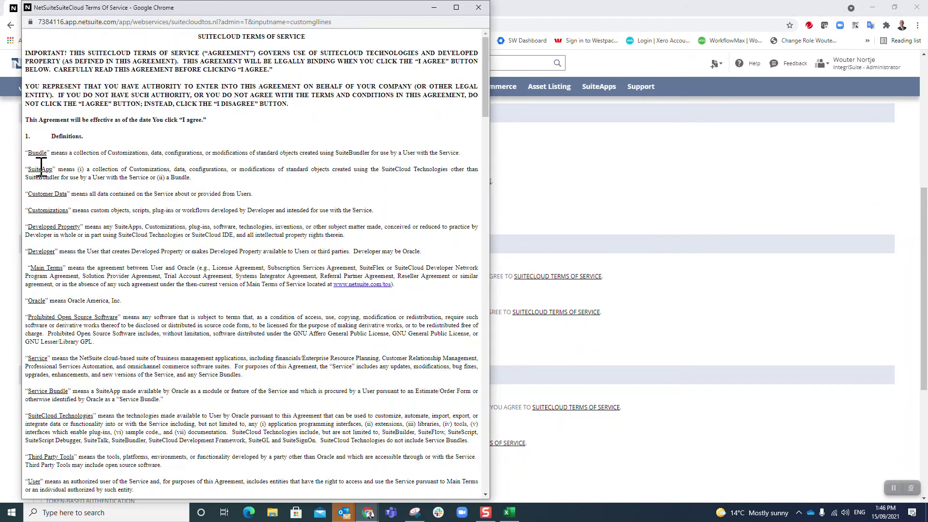
scroll(89, 320, down, 20)
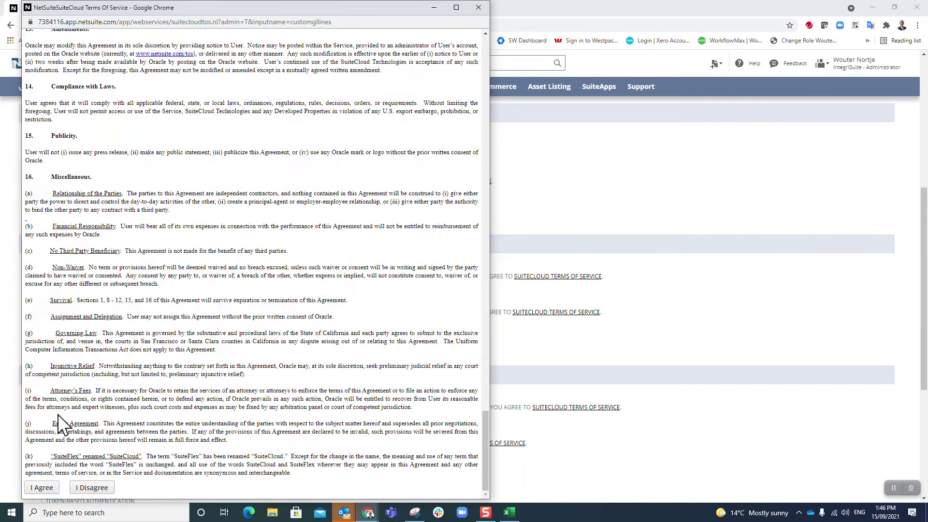
click(48, 489)
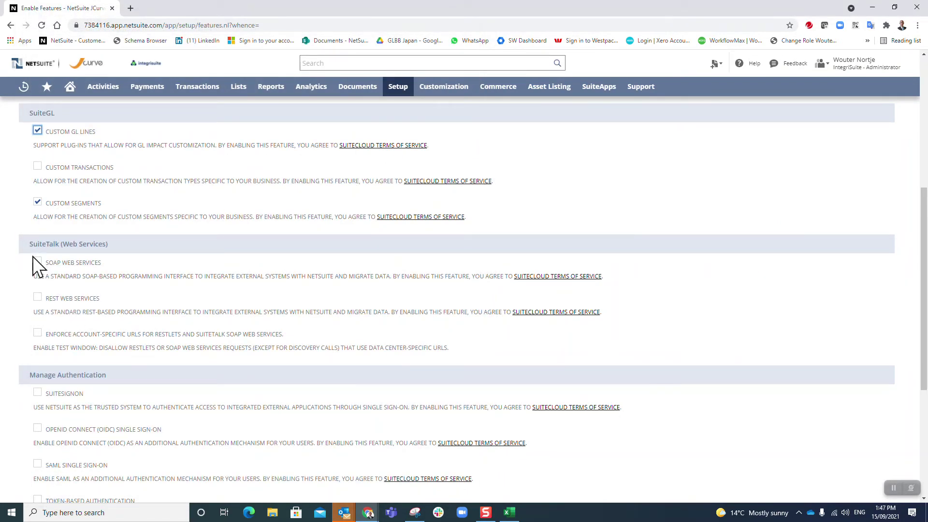
scroll(43, 182, up, 1)
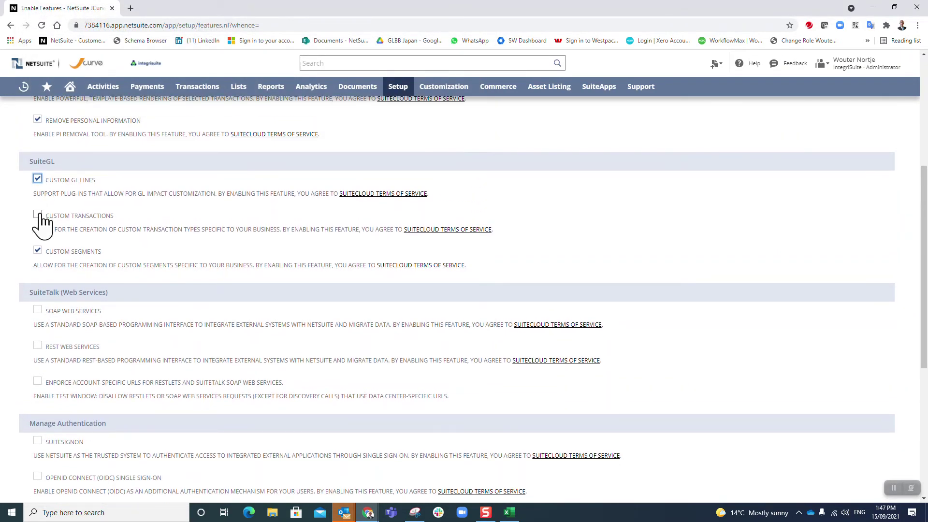
click(37, 217)
scroll(63, 256, down, 15)
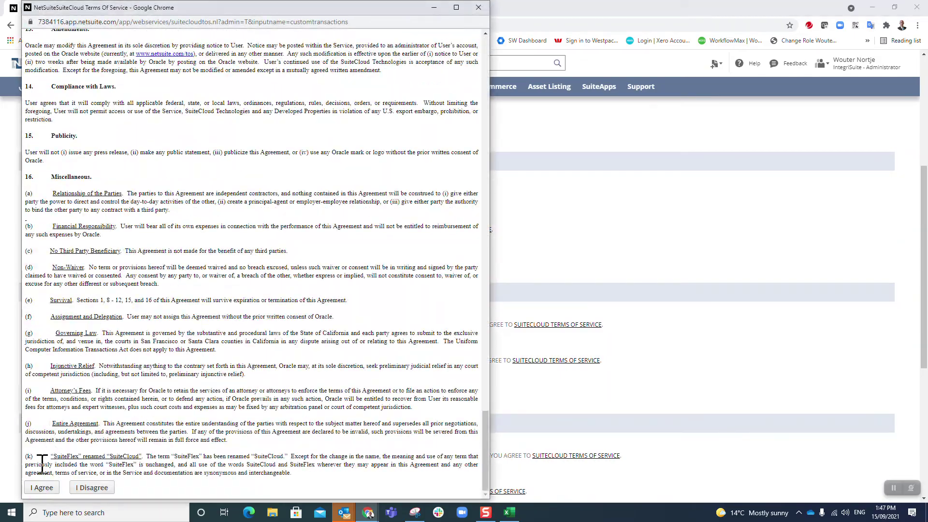
click(37, 488)
scroll(48, 400, down, 3)
scroll(51, 387, up, 5)
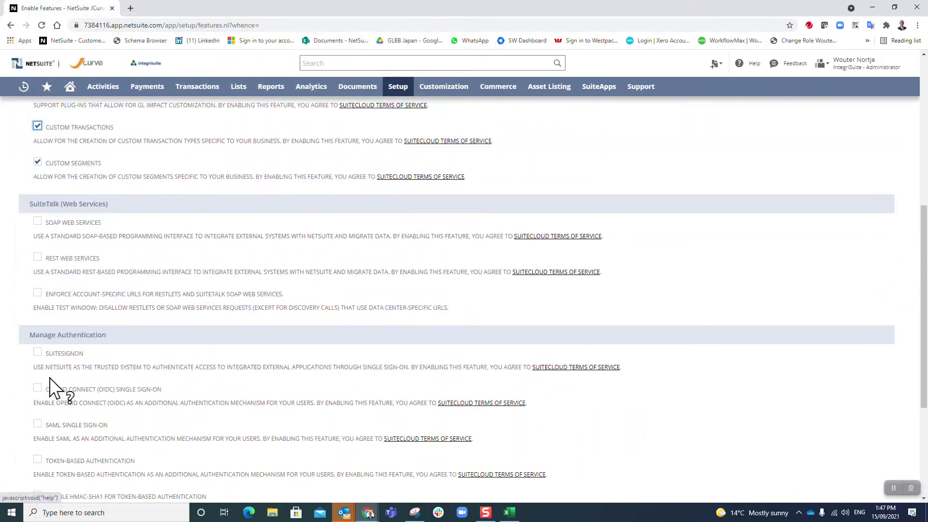
Enable SOAP Web Services and REST Web Services, agreeing to the terms for each.
click(37, 223)
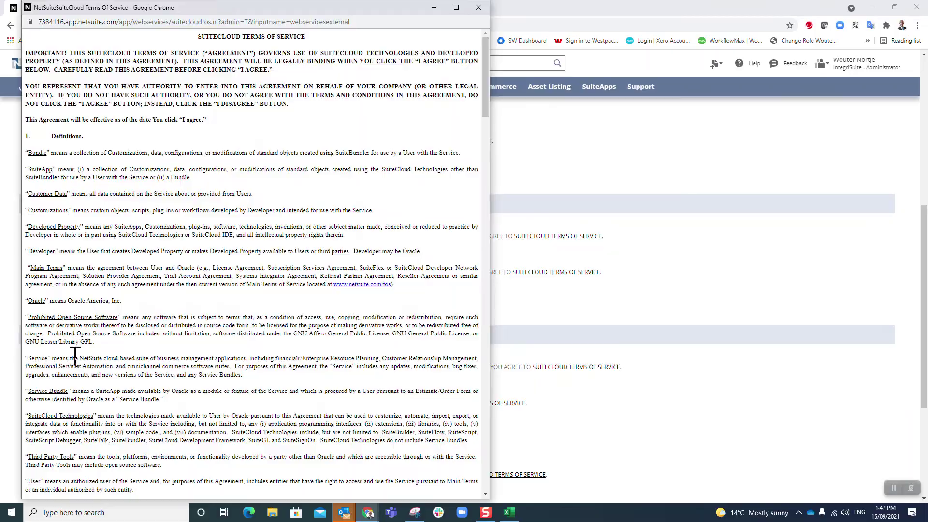
scroll(36, 386, down, 20)
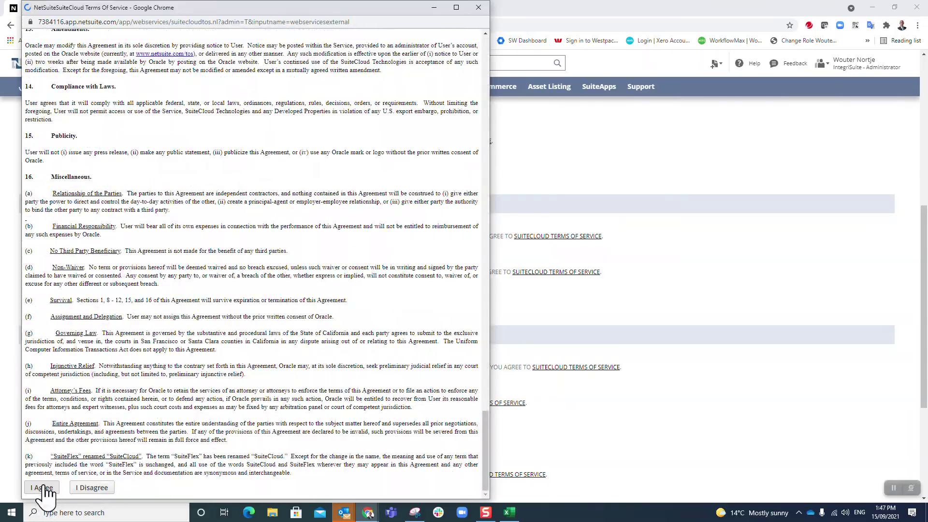
click(43, 487)
click(38, 209)
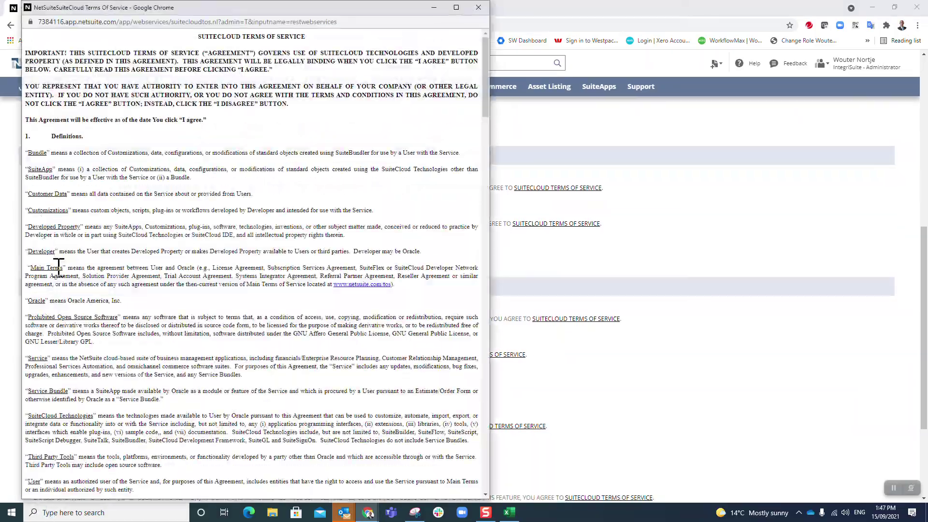
scroll(58, 268, down, 15)
click(43, 487)
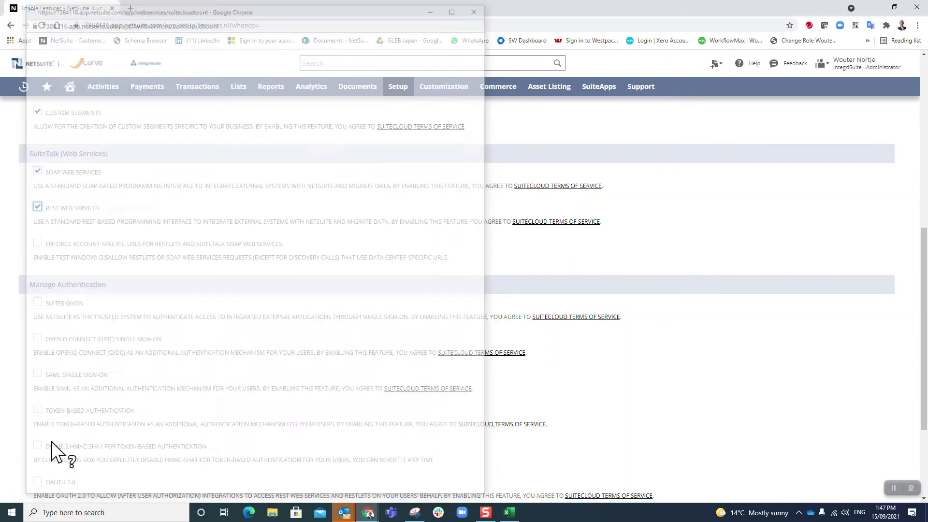
Enforce account-specific URLs for RESTlets and SOAP, and leave SuiteSignOn off after briefly enabling it.
scroll(52, 264, down, 3)
scroll(33, 218, up, 2)
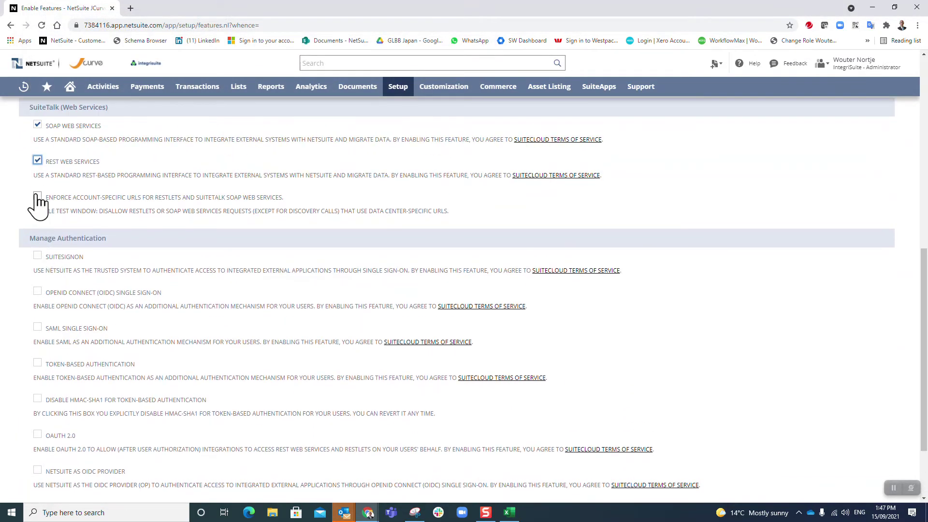
click(37, 195)
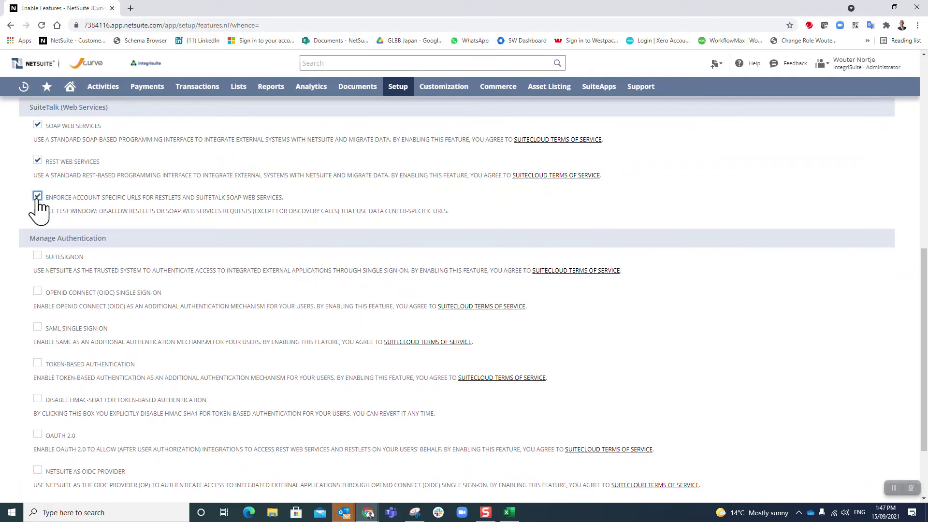
click(37, 255)
scroll(43, 271, down, 15)
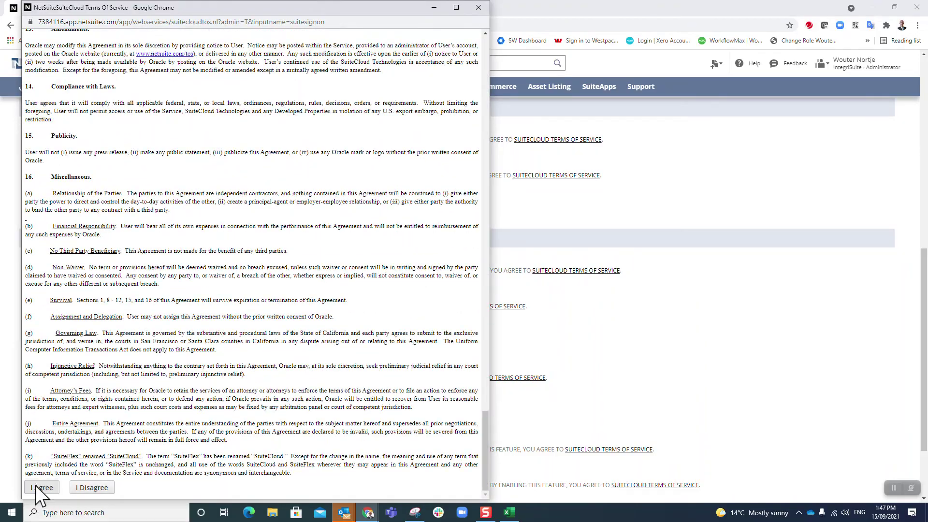
click(37, 487)
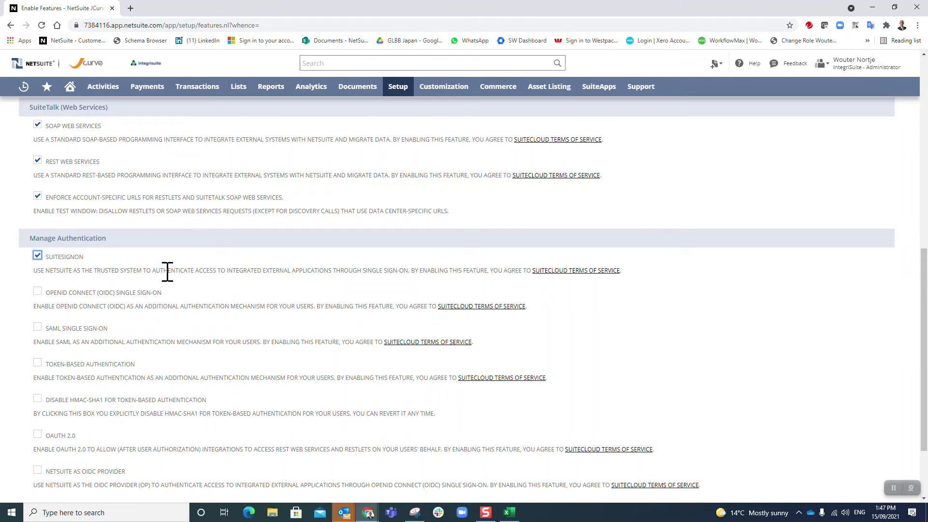
scroll(167, 272, down, 1)
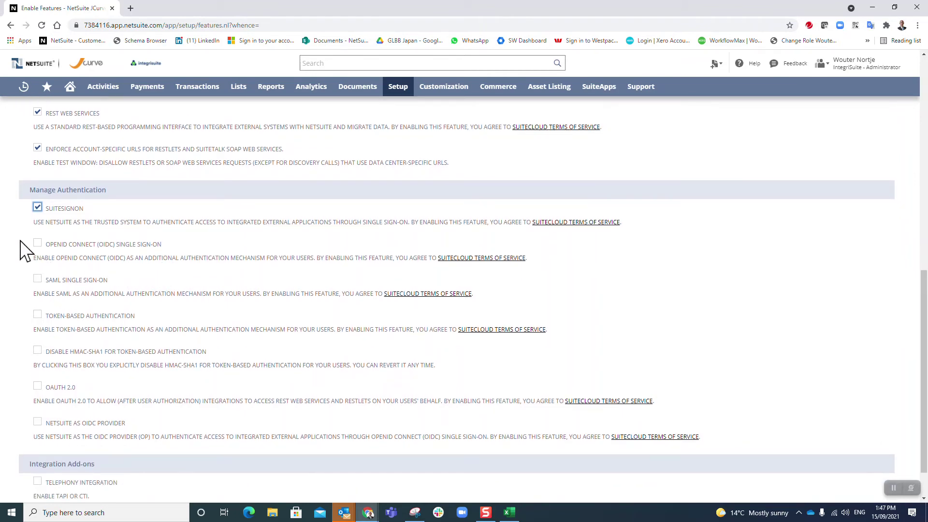
click(39, 208)
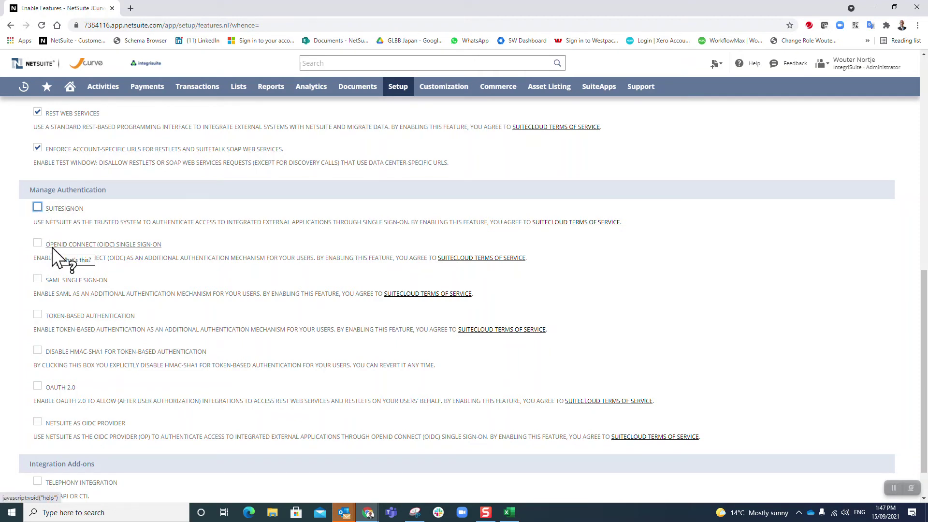
Turn on Telephony Integration and save the SuiteCloud features.
scroll(55, 257, down, 1)
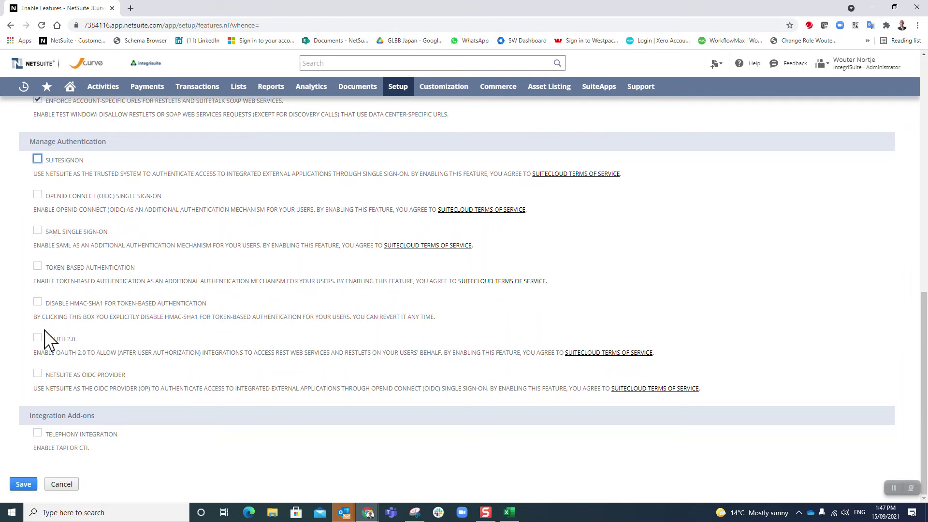
click(38, 433)
scroll(16, 456, up, 15)
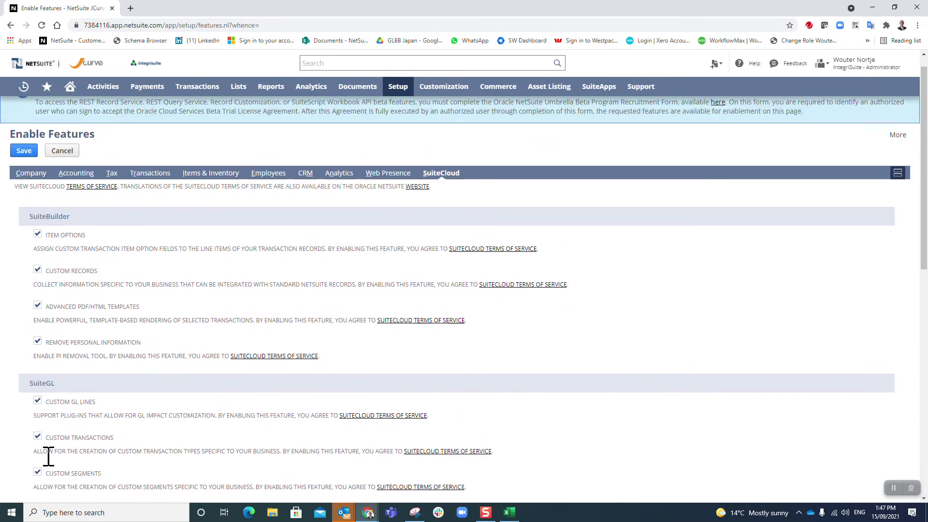
scroll(17, 452, down, 15)
click(19, 483)
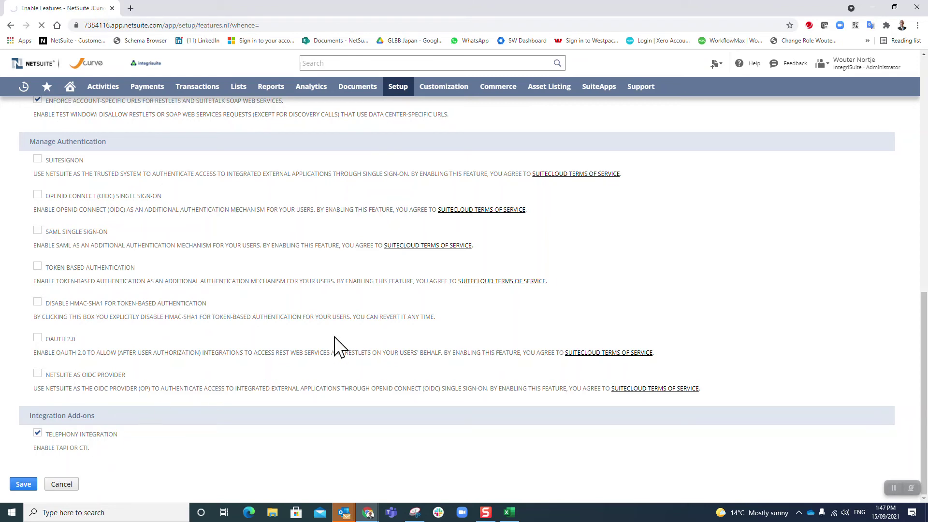
Reopen Enable Features and scroll through the Company features to confirm they're all checked.
mouse_move(396, 89)
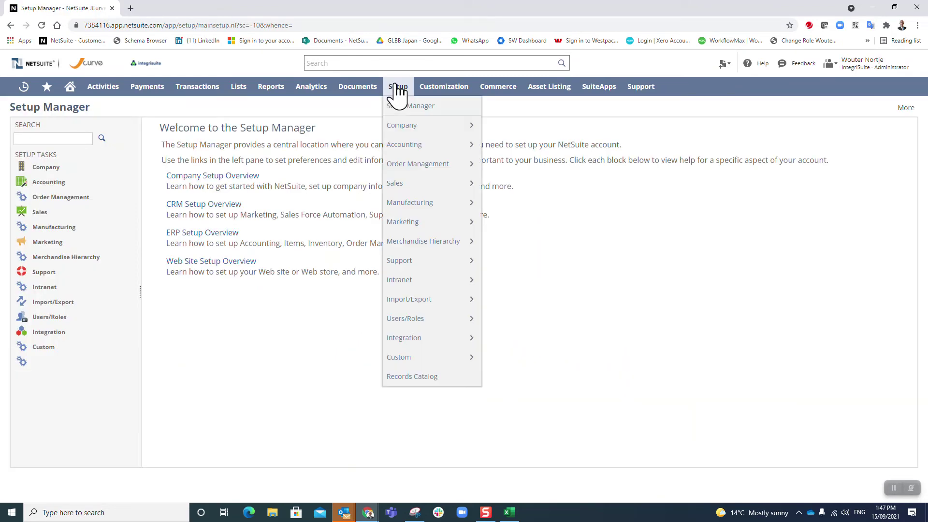
mouse_move(407, 127)
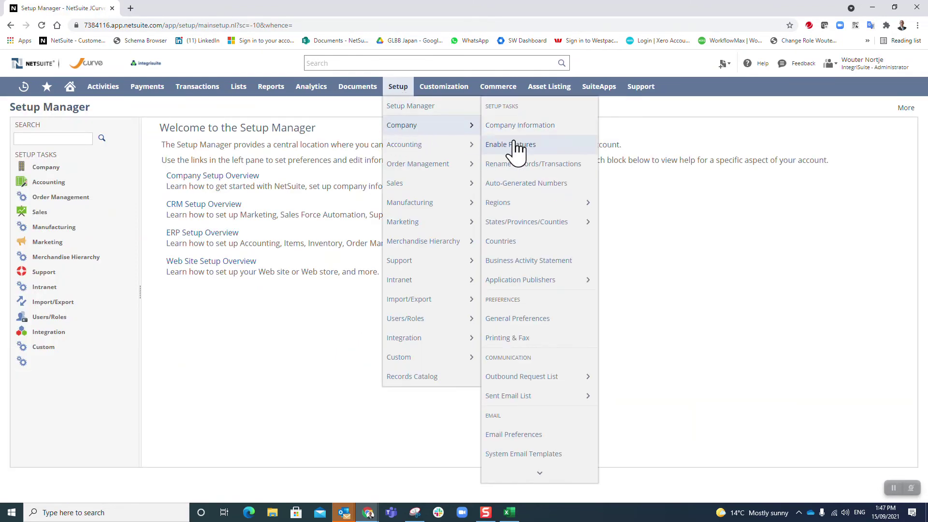
click(513, 145)
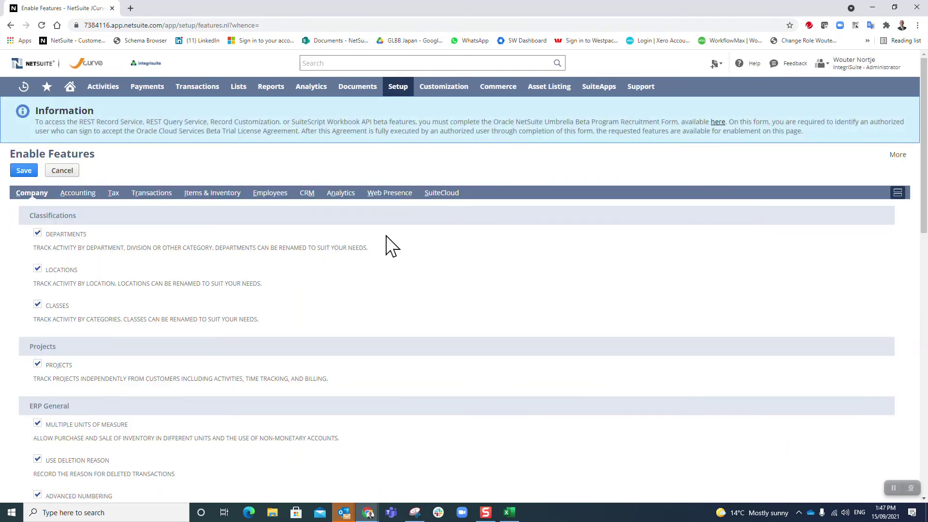
scroll(286, 290, down, 5)
scroll(308, 282, down, 5)
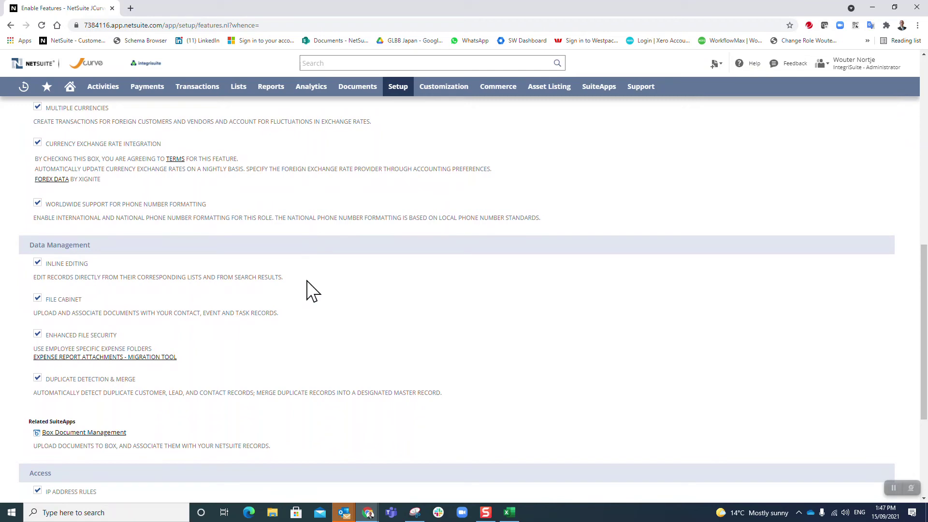
scroll(307, 281, down, 4)
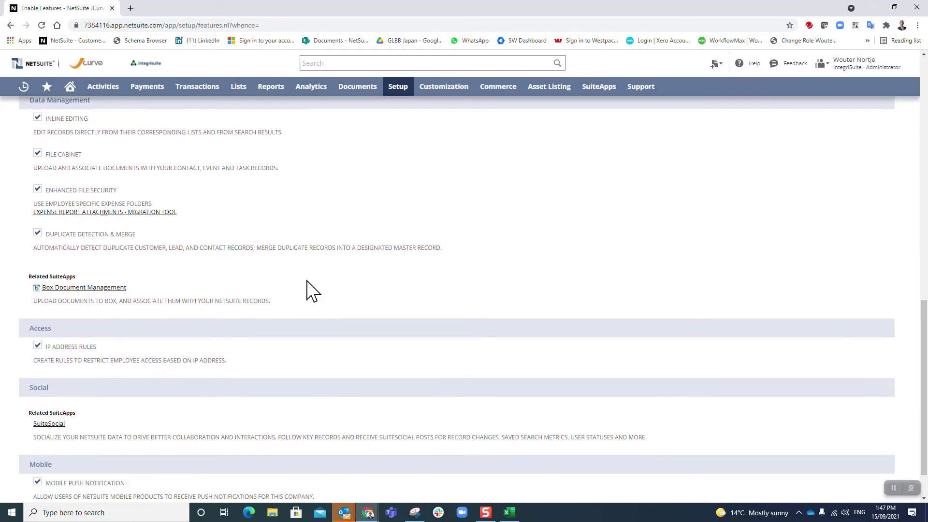
scroll(310, 287, up, 15)
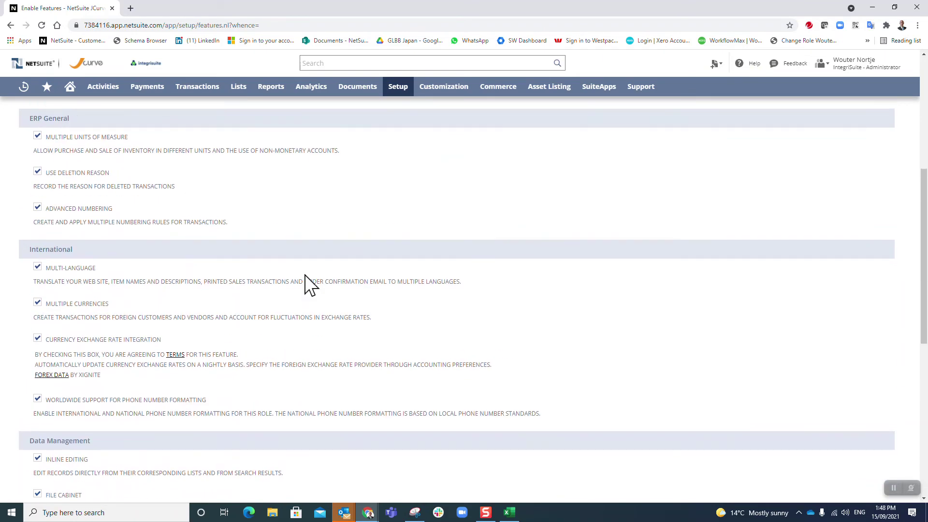
Review the Accounting, Tax and Transactions features, then open the NetSuite Approvals Workflow SuiteApp.
click(83, 194)
scroll(83, 193, down, 4)
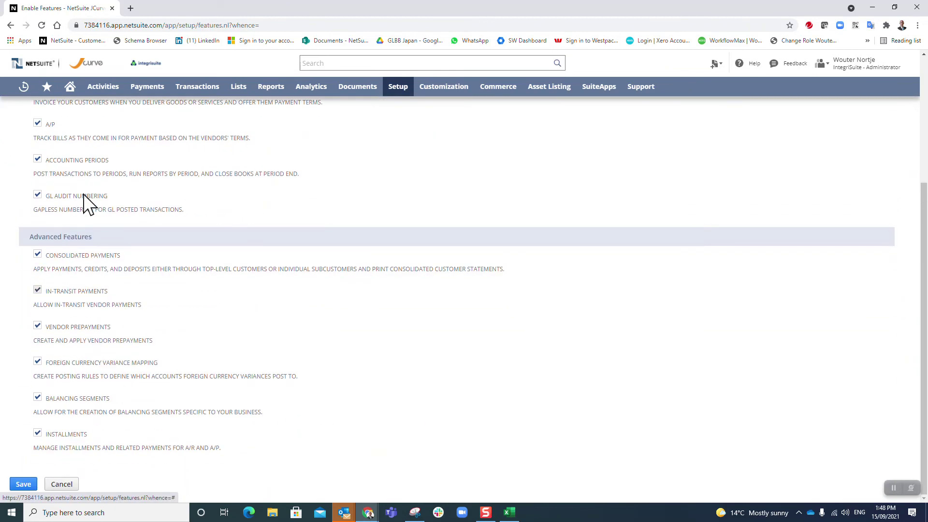
scroll(84, 196, up, 5)
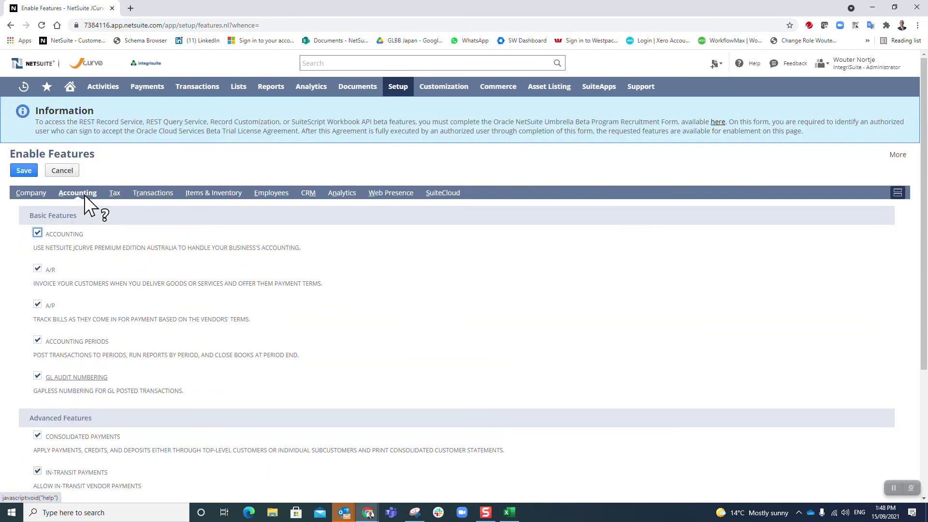
click(115, 193)
click(139, 194)
scroll(145, 200, down, 3)
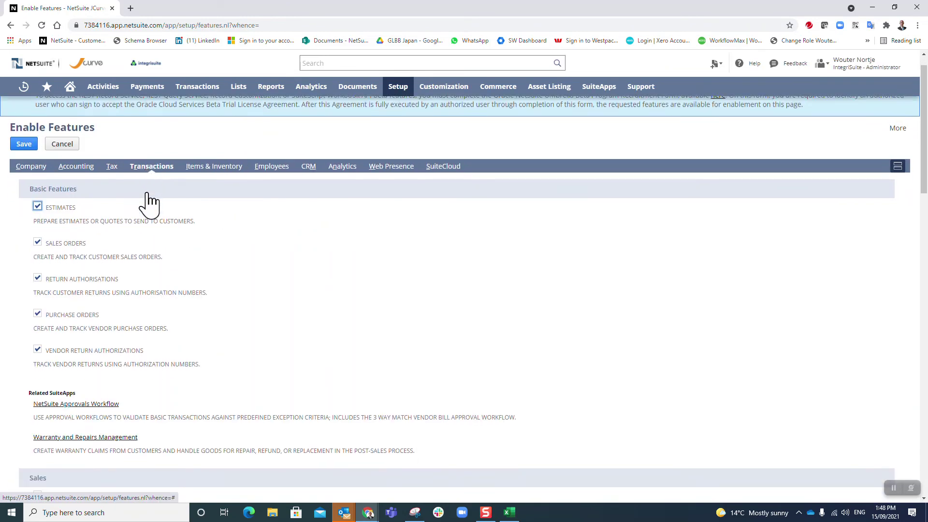
scroll(150, 203, down, 2)
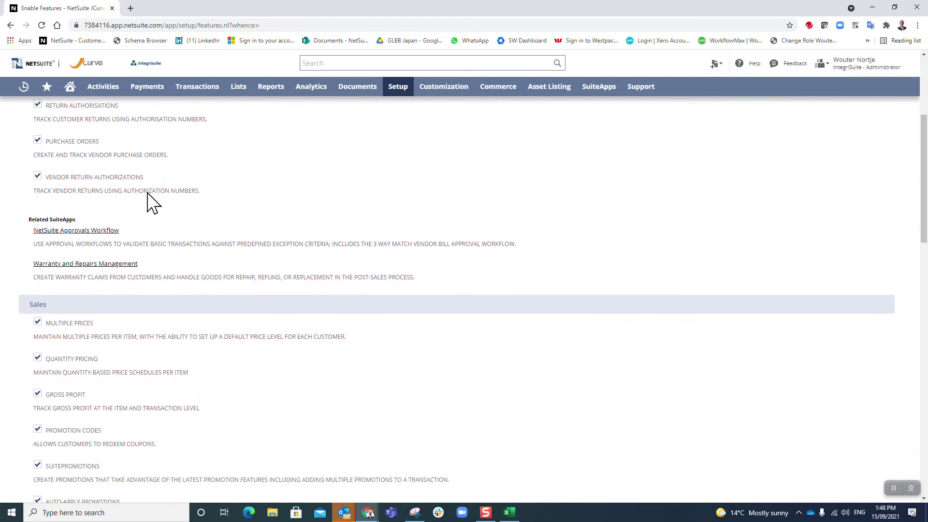
click(87, 190)
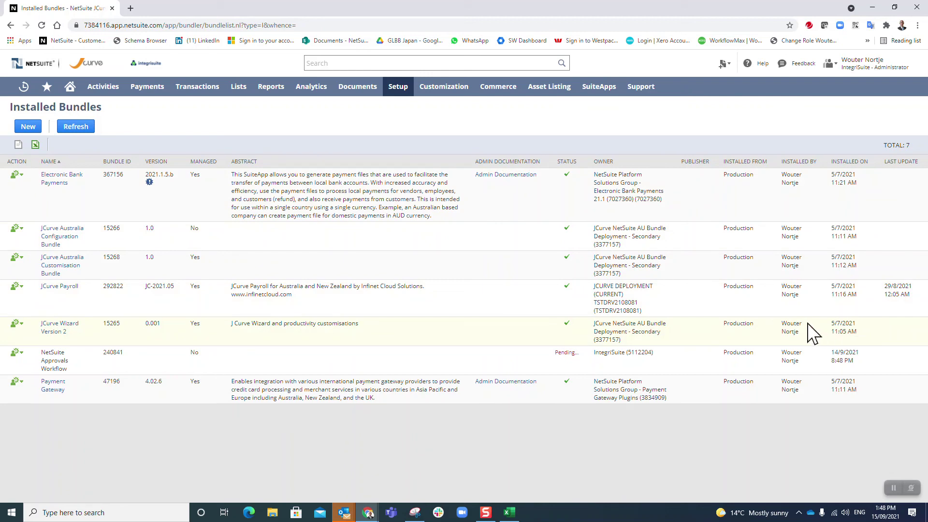
Alt+Tab to Excel and back to the Installed Bundles page.
key(alt+Tab)
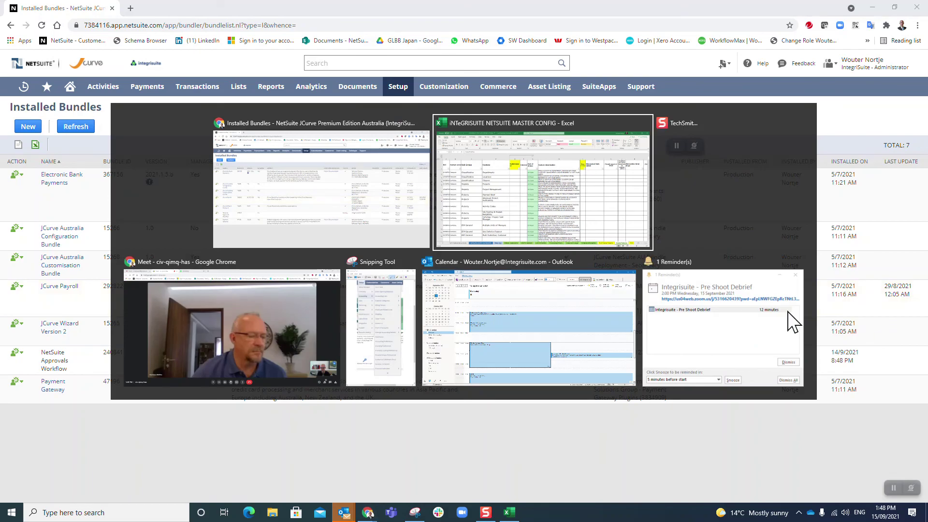
key(alt+Tab)
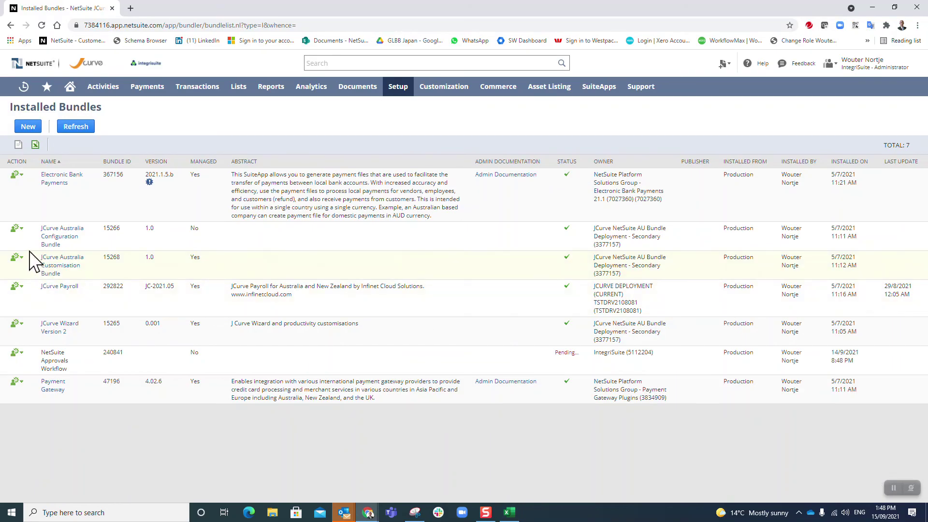